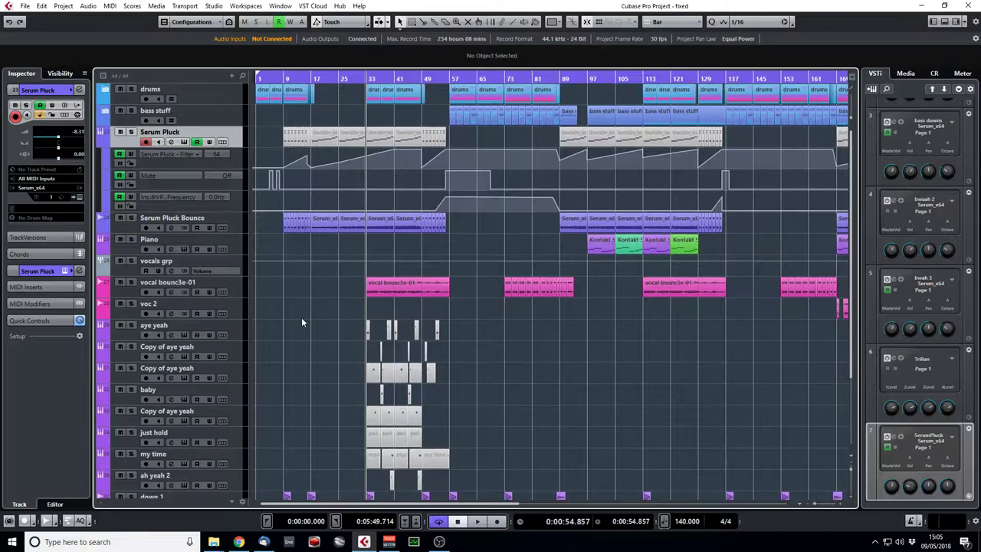
Shrink the track heights so the whole arrangement is in view and play the project from the beginning
{"action": "key", "text": "shift+g"}
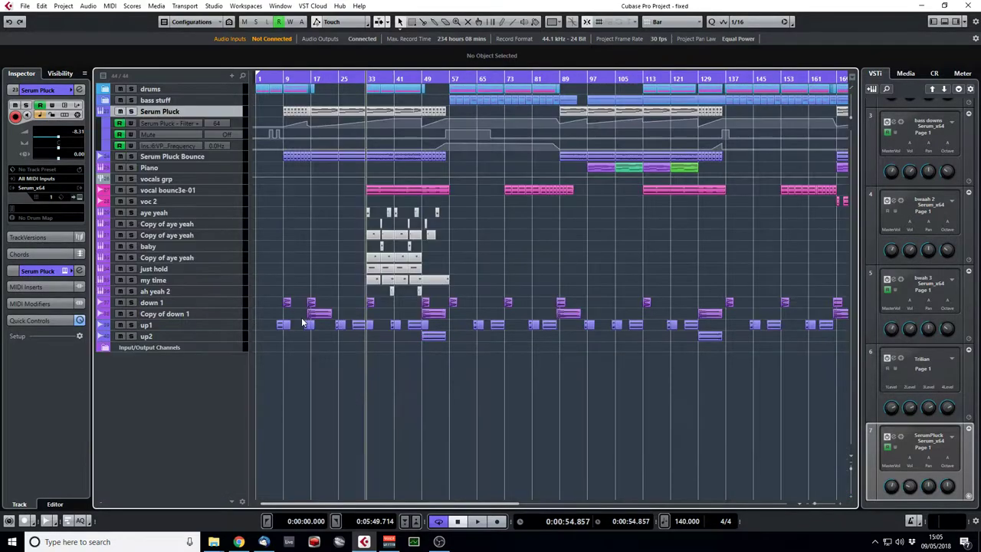
{"action": "key", "text": "Home"}
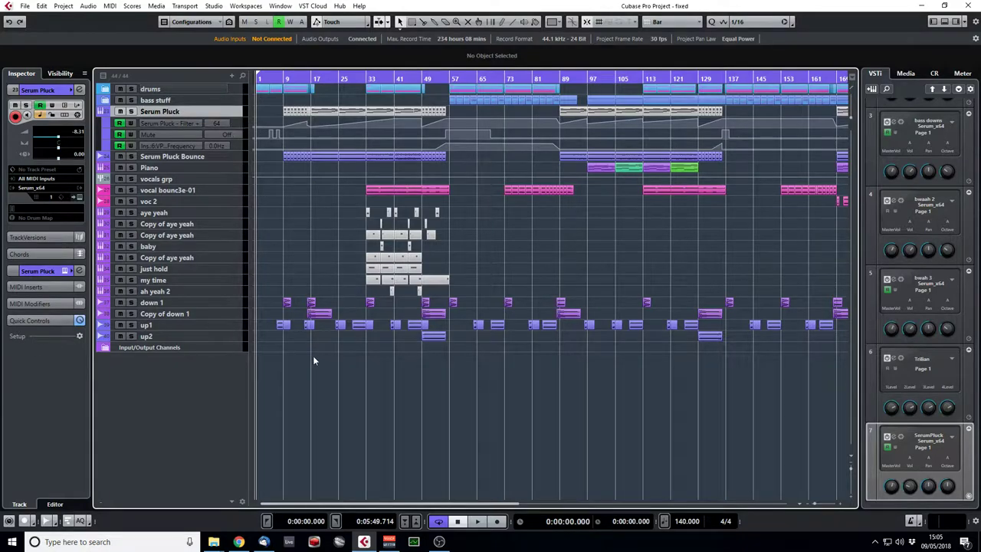
{"action": "key", "text": "space"}
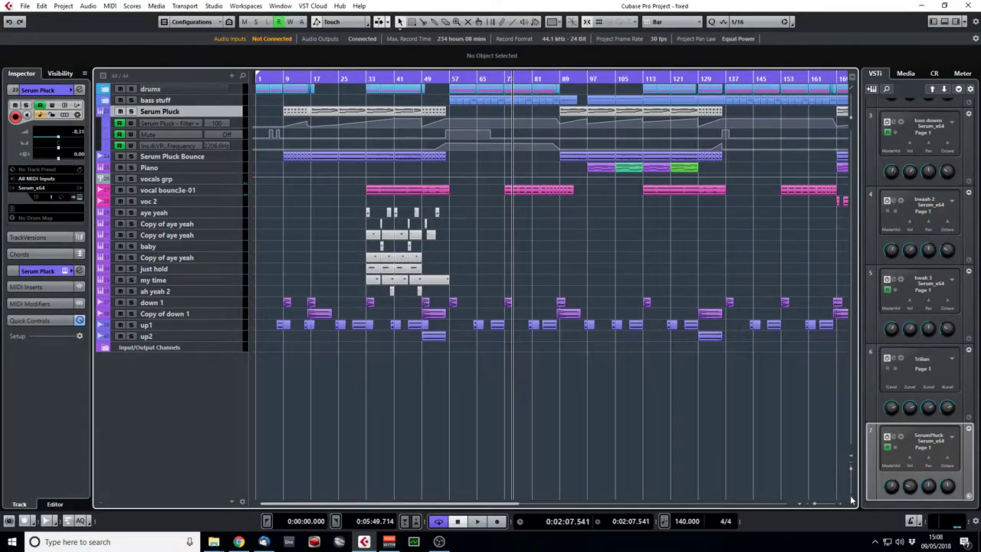
Solo the Serum Pluck Bounce track and play it from bar 17
{"action": "left_click_drag", "start_coordinate": [335, 77], "coordinate": [419, 146]}
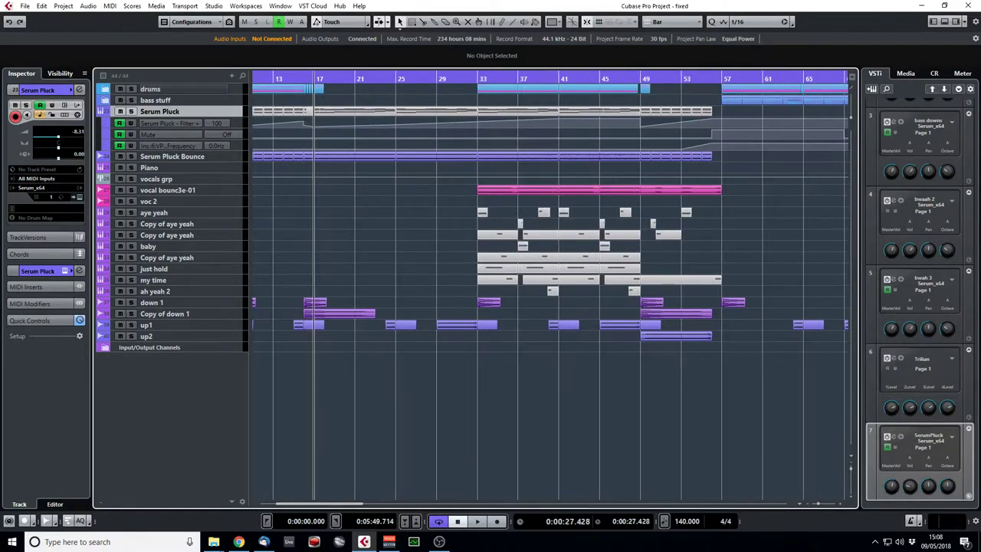
{"action": "left_click", "coordinate": [853, 502]}
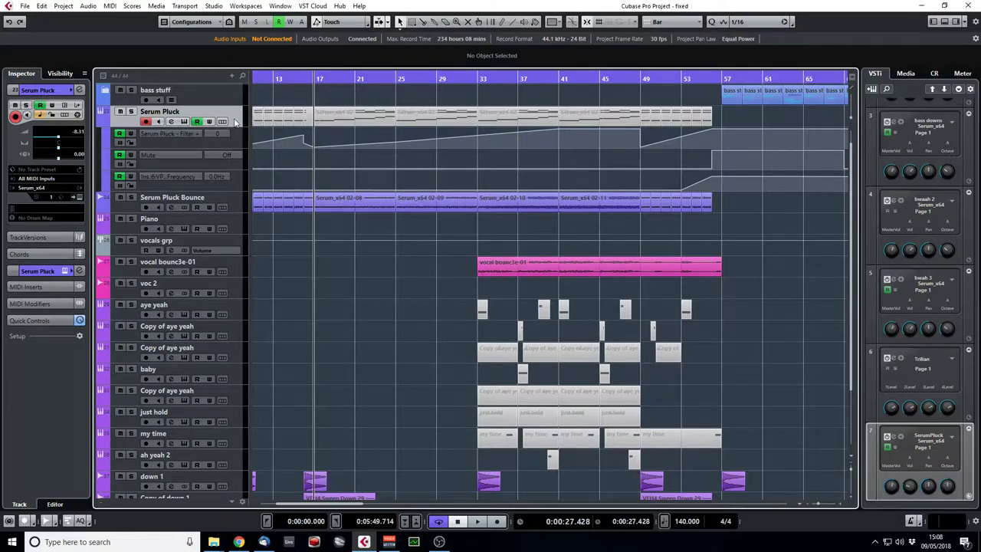
{"action": "left_click", "coordinate": [131, 198]}
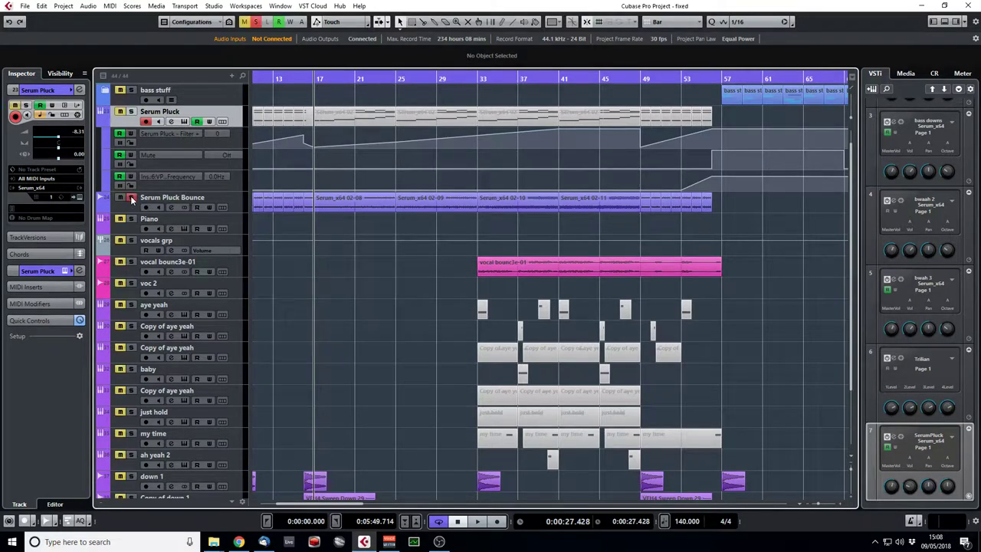
{"action": "key", "text": "space"}
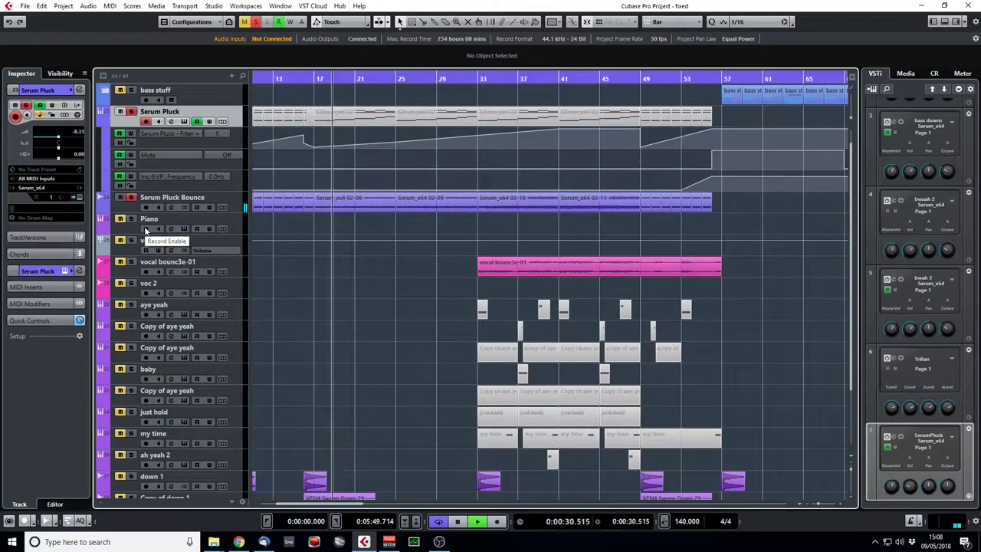
{"action": "key", "text": "space"}
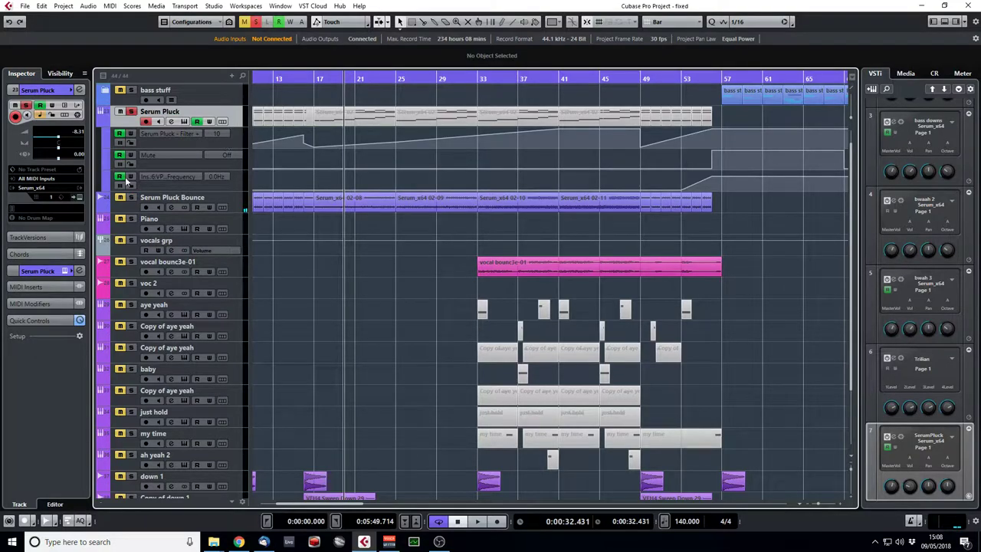
Open the Serum instrument of the Serum Pluck track, place its window below the clips, and set the playhead to bar 21
{"action": "left_click", "coordinate": [81, 197]}
{"action": "left_click_drag", "start_coordinate": [559, 91], "coordinate": [718, 187]}
{"action": "left_click", "coordinate": [355, 78]}
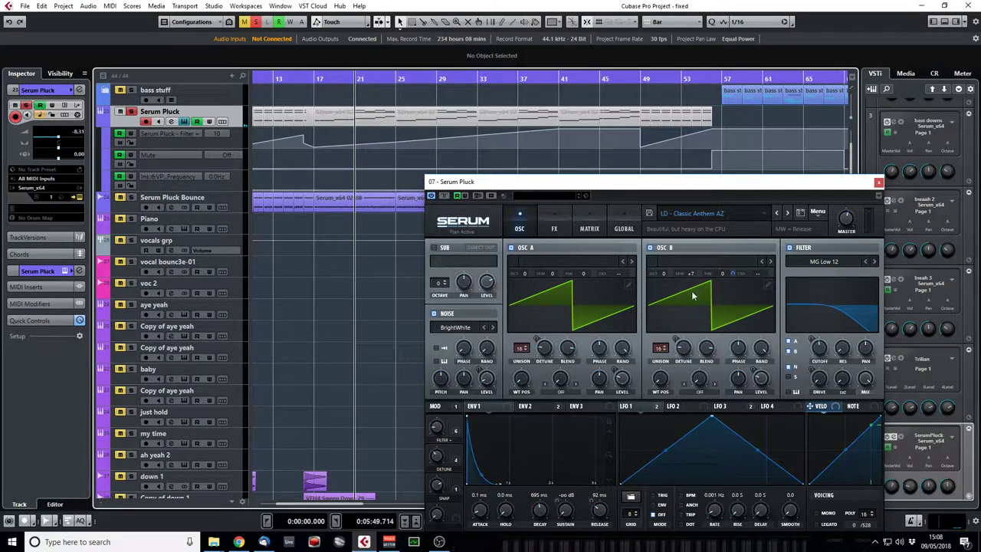
{"action": "left_click_drag", "start_coordinate": [673, 180], "coordinate": [575, 100]}
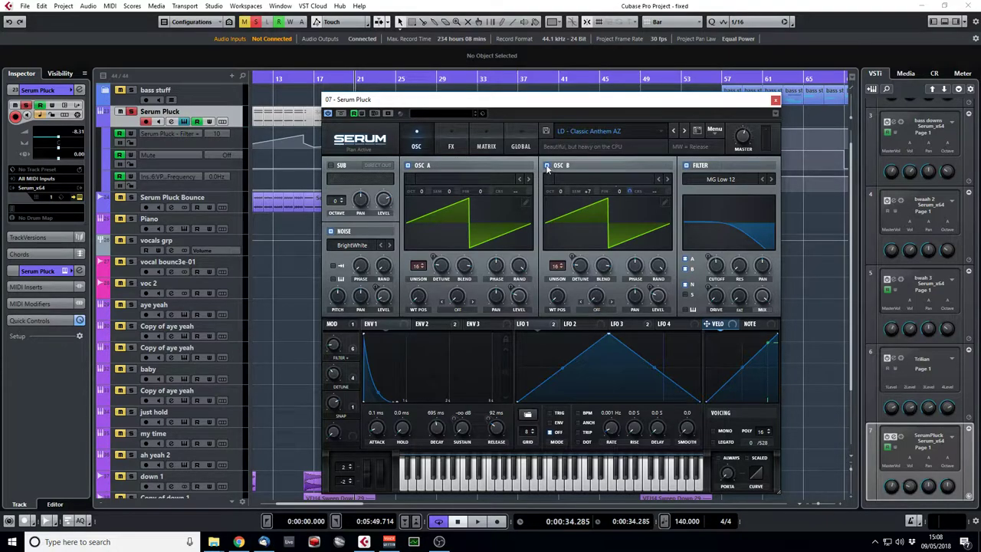
{"action": "left_click_drag", "start_coordinate": [579, 107], "coordinate": [555, 243]}
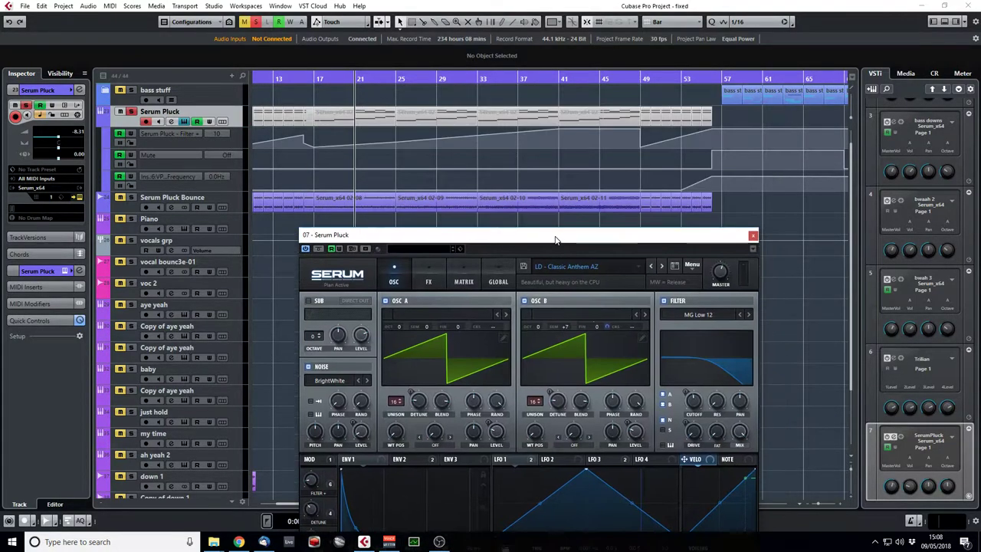
Open the Serum Pluck clip starting at bar 17 in the note editor, uncover its notes, and set the playhead near bar 28
{"action": "double_click", "coordinate": [355, 115]}
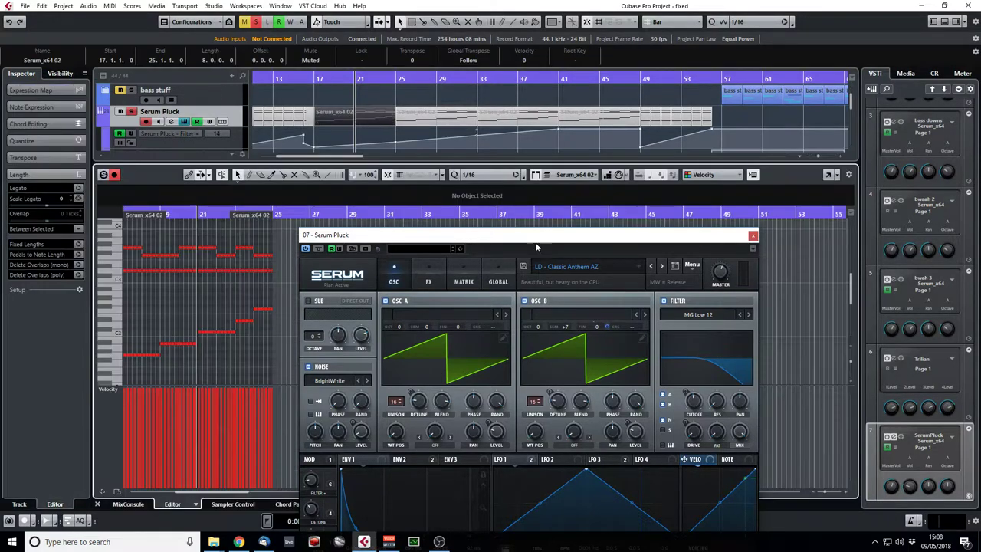
{"action": "left_click_drag", "start_coordinate": [505, 236], "coordinate": [954, 142]}
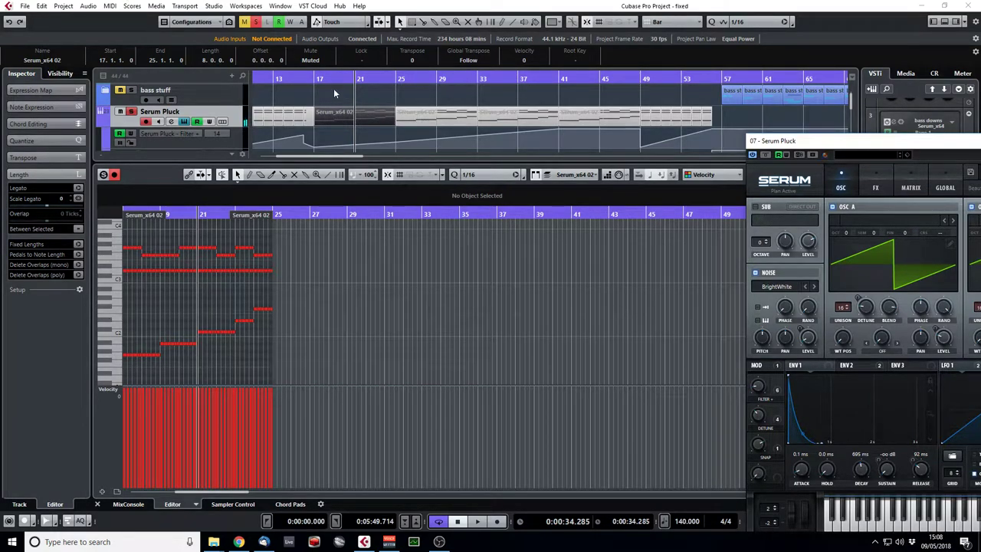
{"action": "left_click", "coordinate": [421, 80]}
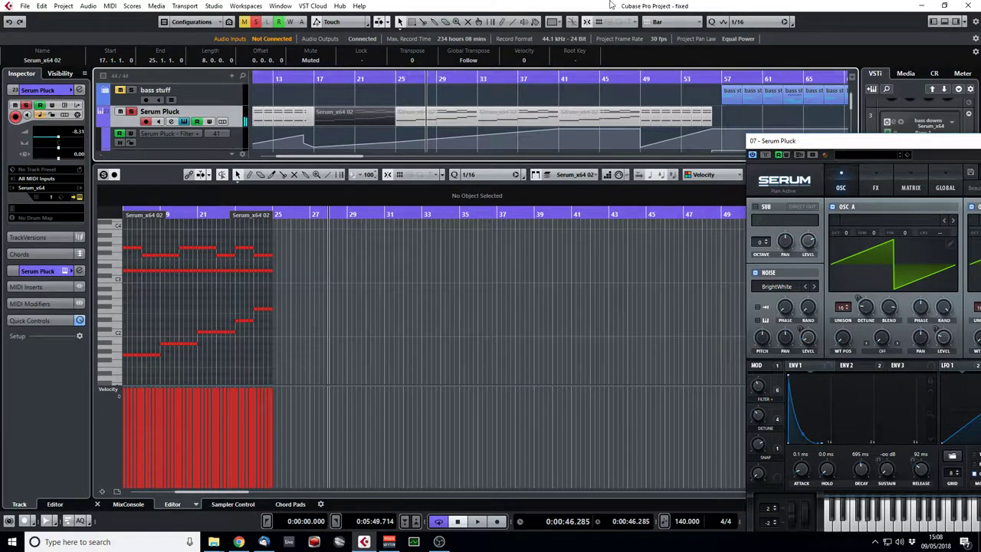
Compare the Serum pluck sound with oscillator B off and back on, and close Serum and the note editor
{"action": "left_click_drag", "start_coordinate": [942, 148], "coordinate": [414, 69]}
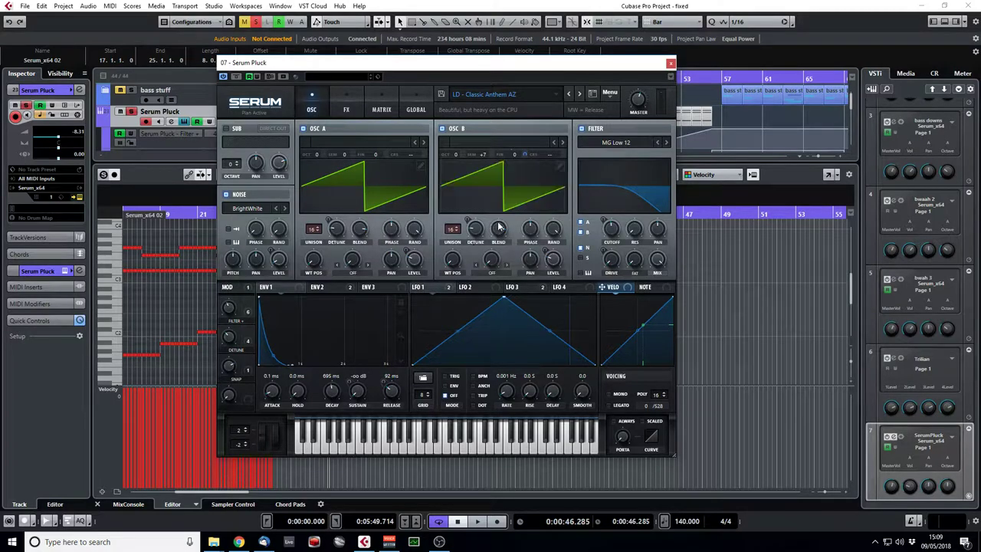
{"action": "left_click_drag", "start_coordinate": [484, 157], "coordinate": [485, 138]}
{"action": "left_click", "coordinate": [442, 129]}
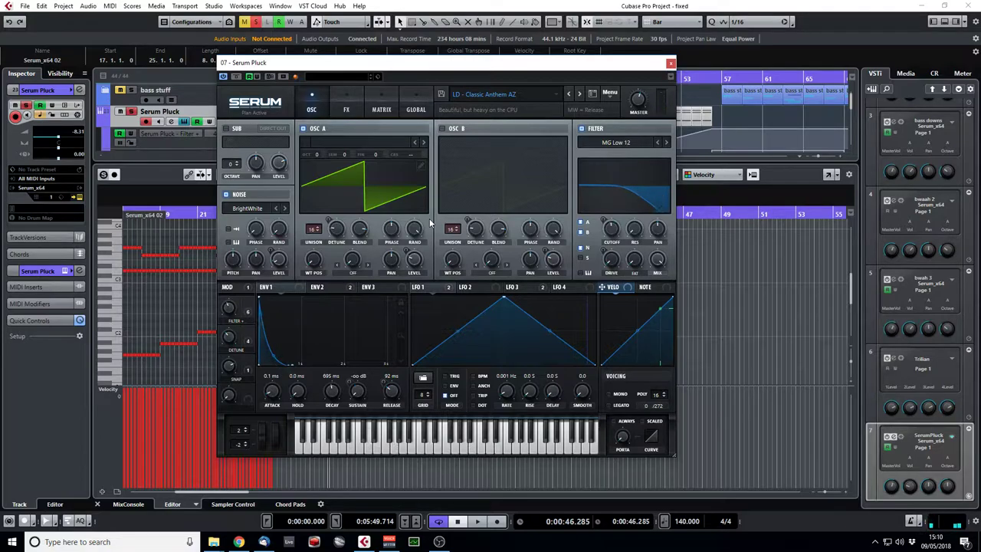
{"action": "left_click", "coordinate": [442, 128]}
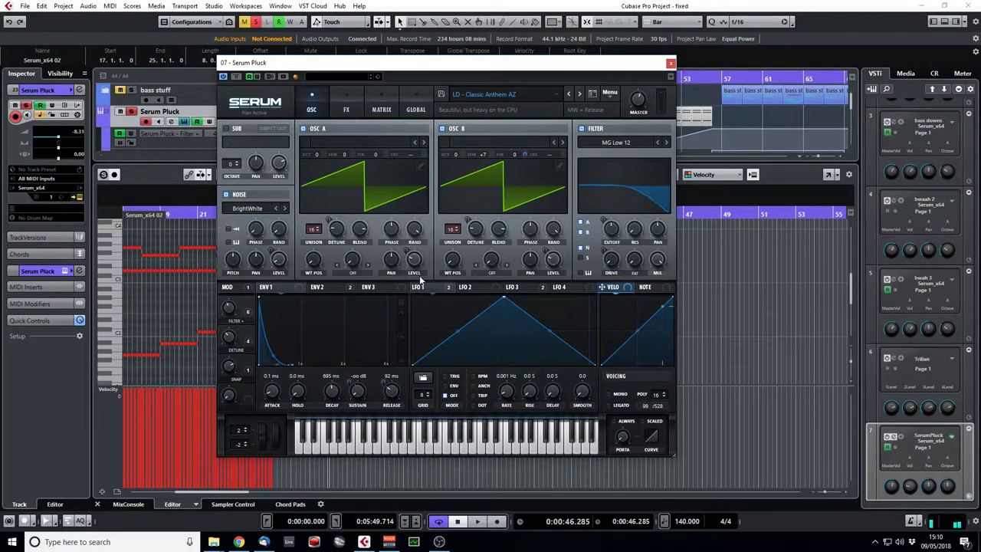
{"action": "left_click", "coordinate": [671, 63]}
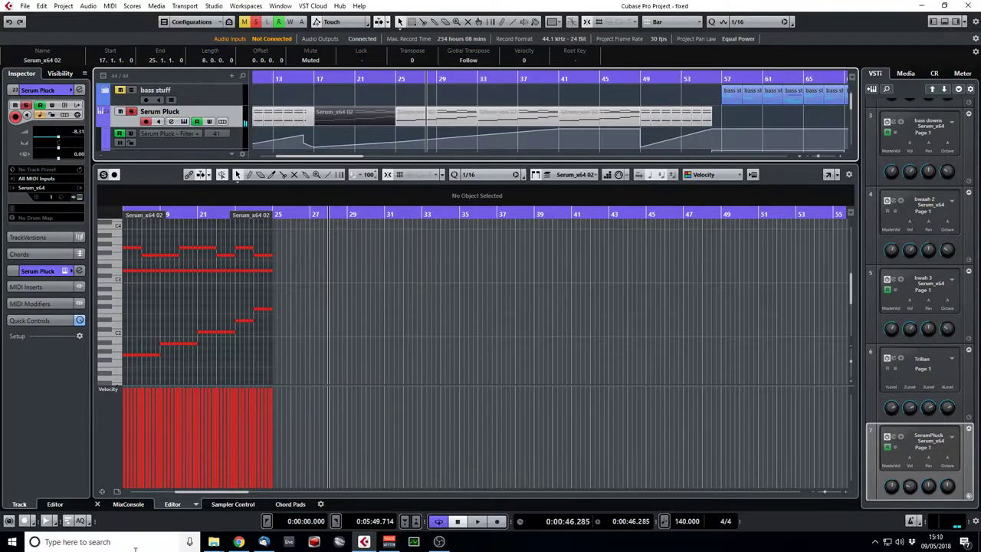
{"action": "left_click", "coordinate": [97, 503]}
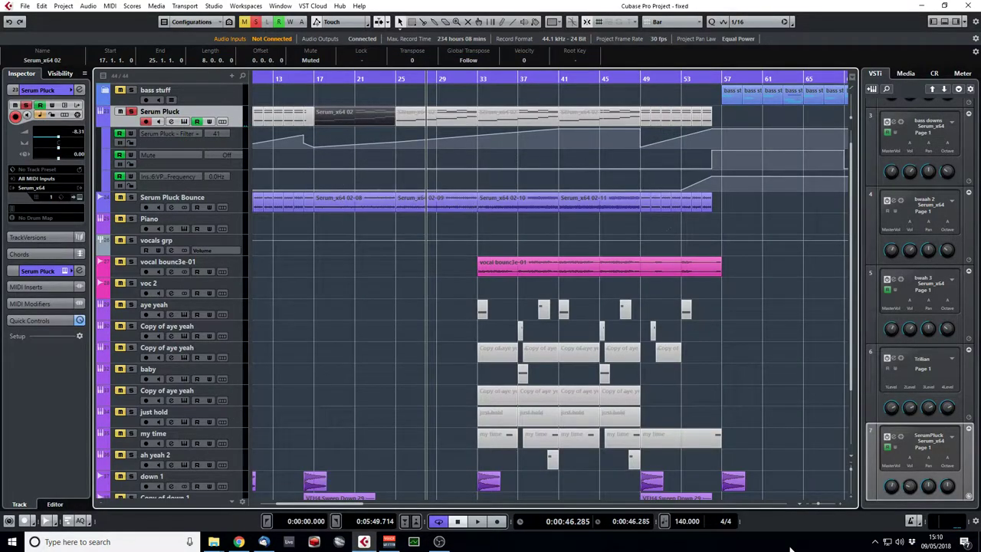
Show more of the arrangement and play the soloed Serum Pluck Bounce from bar 17 with no clip selected
{"action": "left_click", "coordinate": [818, 505]}
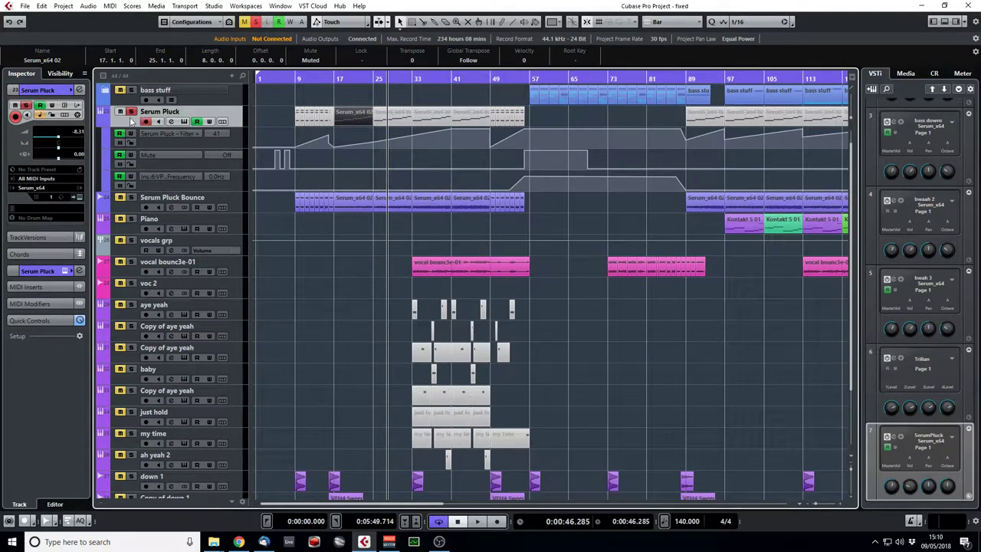
{"action": "left_click", "coordinate": [333, 82]}
{"action": "key", "text": "space"}
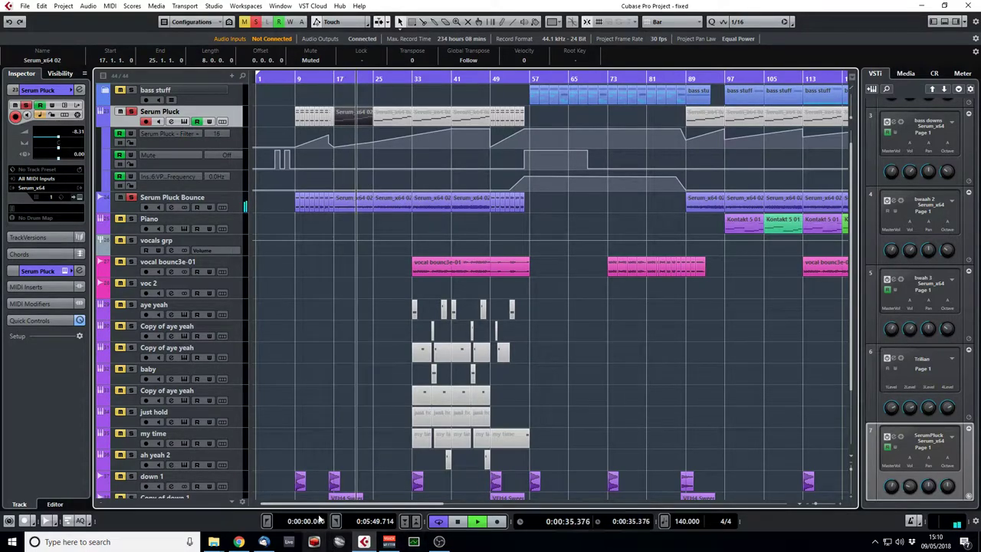
{"action": "left_click", "coordinate": [327, 335]}
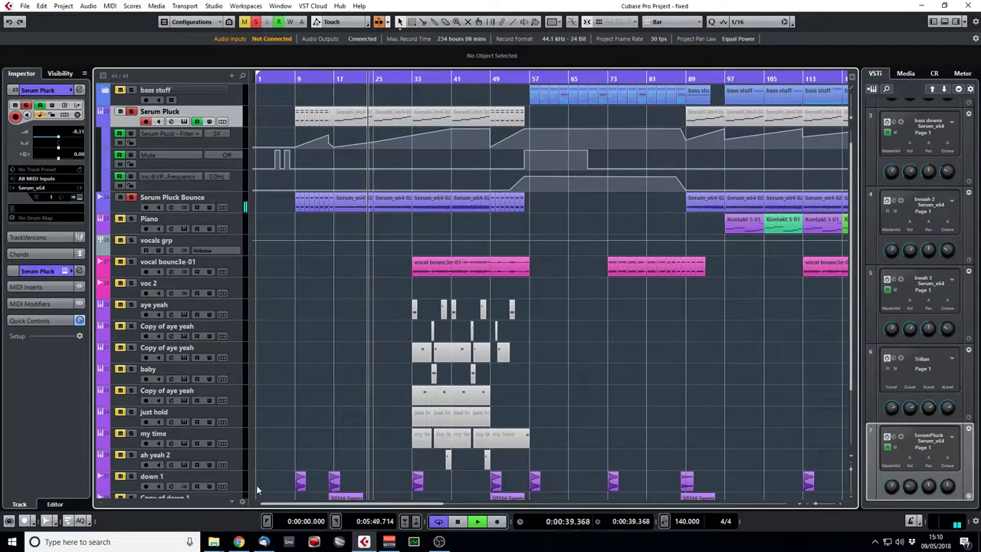
Examine Envelope 2 in the Serum Pluck instrument during playback, then close Serum and stop playback
{"action": "left_click", "coordinate": [79, 197]}
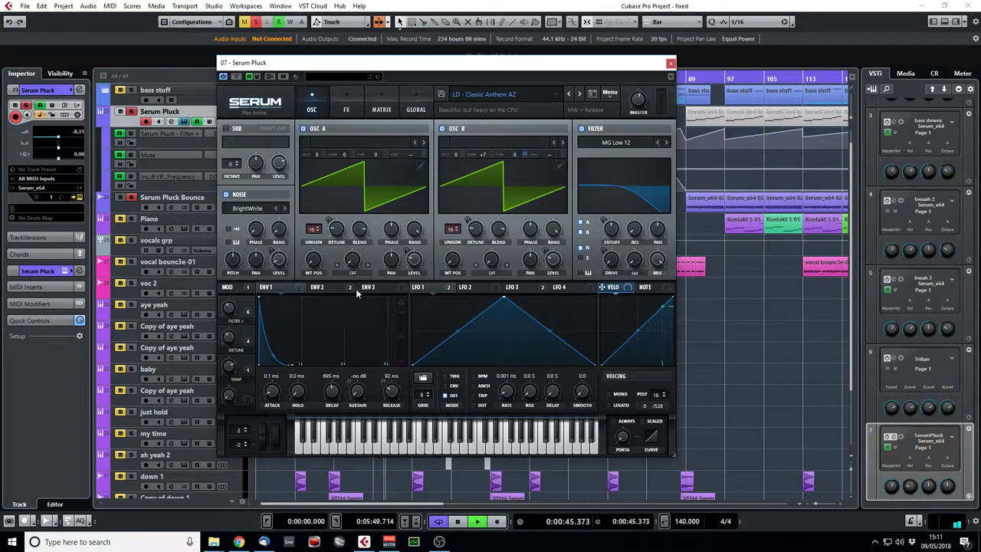
{"action": "left_click", "coordinate": [331, 288]}
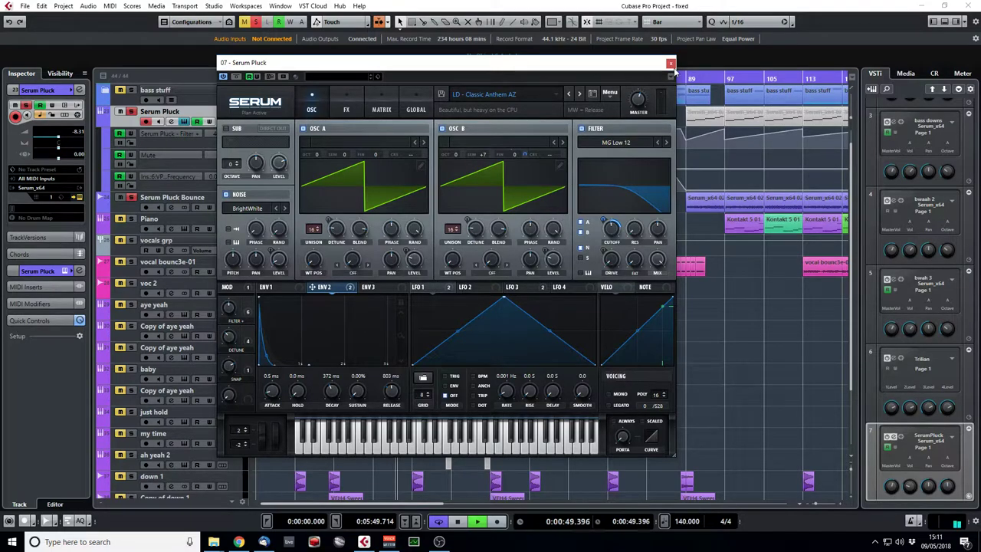
{"action": "left_click_drag", "start_coordinate": [607, 64], "coordinate": [610, 70]}
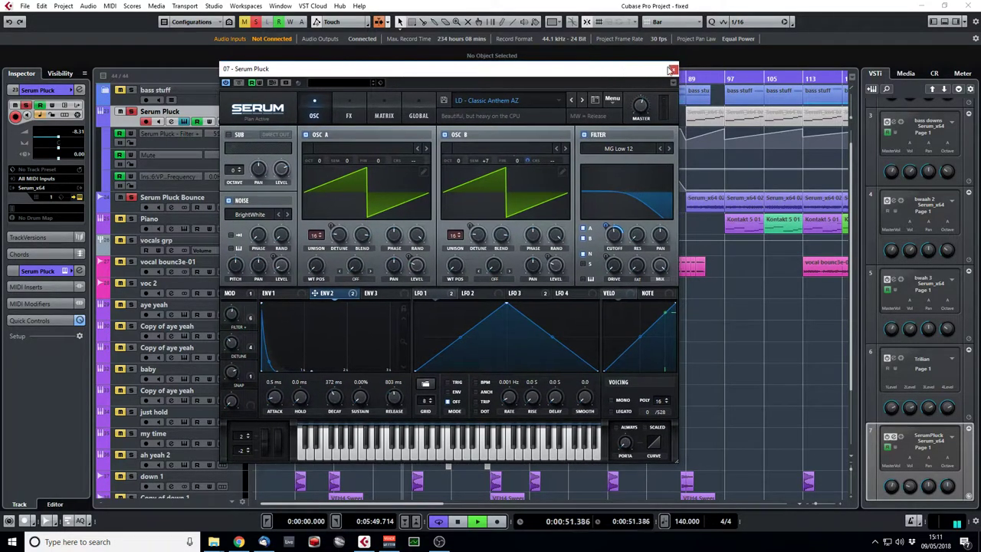
{"action": "left_click", "coordinate": [673, 69]}
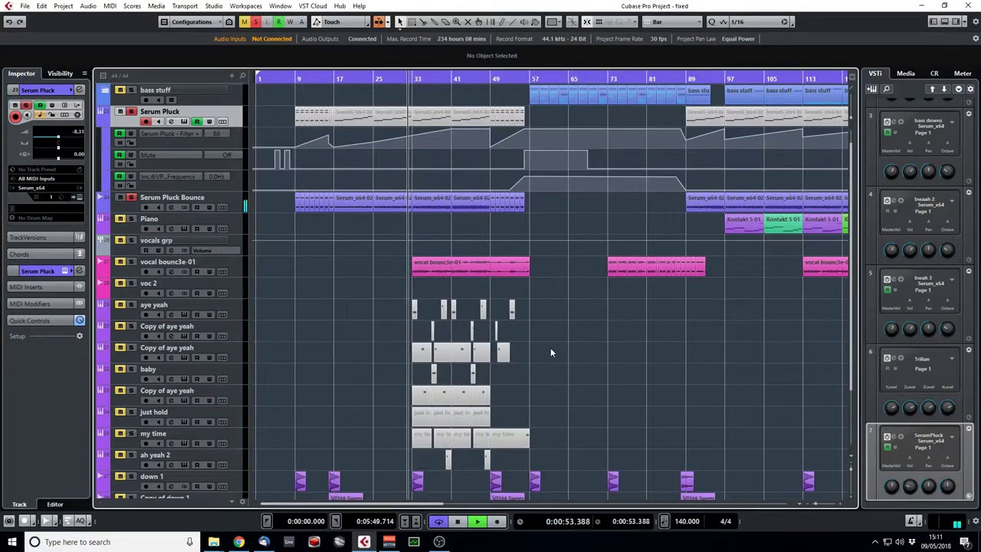
{"action": "key", "text": "space"}
Clear all solos, solo the vocal bounc3e-01 track, and play the vocal from bar 33
{"action": "scroll", "coordinate": [550, 352], "scroll_direction": "up", "scroll_amount": 1}
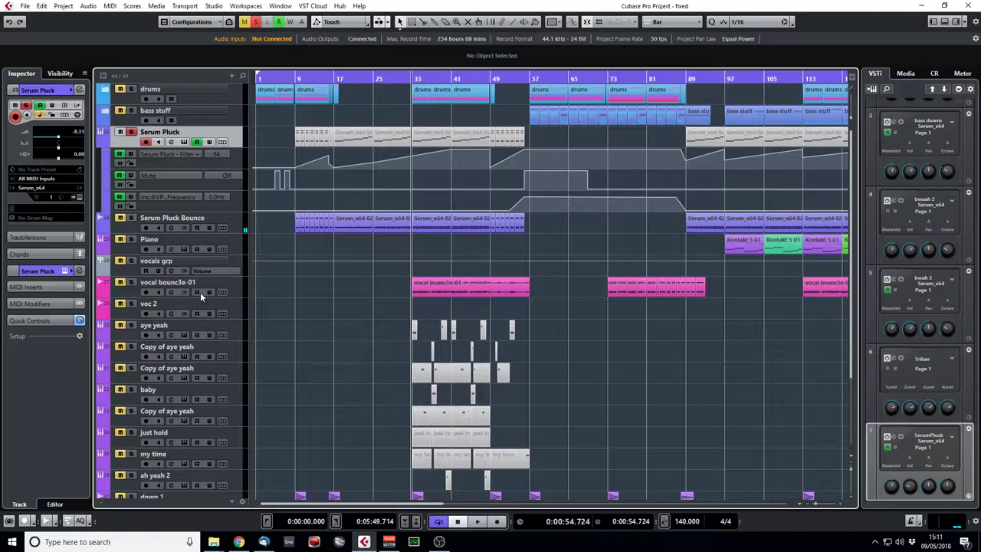
{"action": "left_click", "coordinate": [257, 21]}
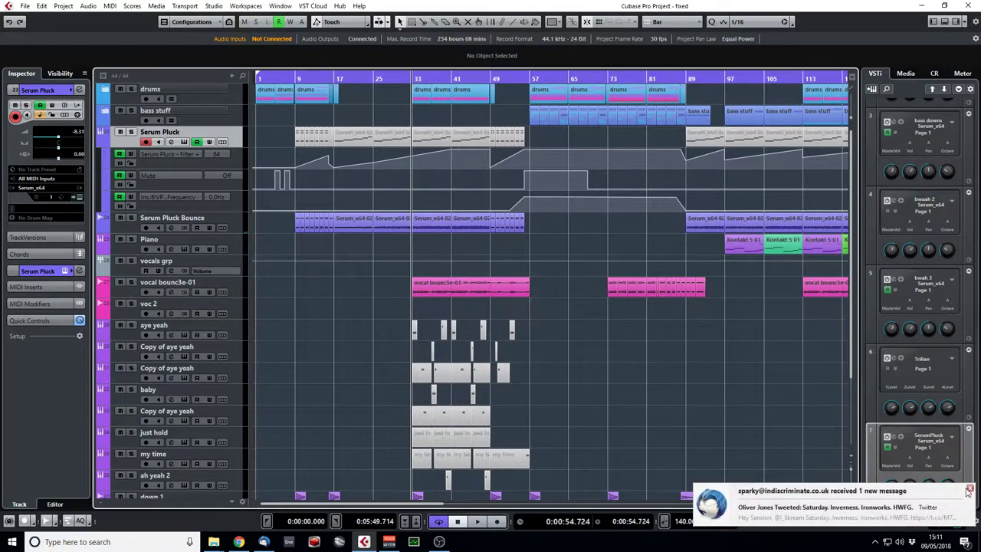
{"action": "left_click", "coordinate": [969, 489]}
{"action": "left_click", "coordinate": [131, 282]}
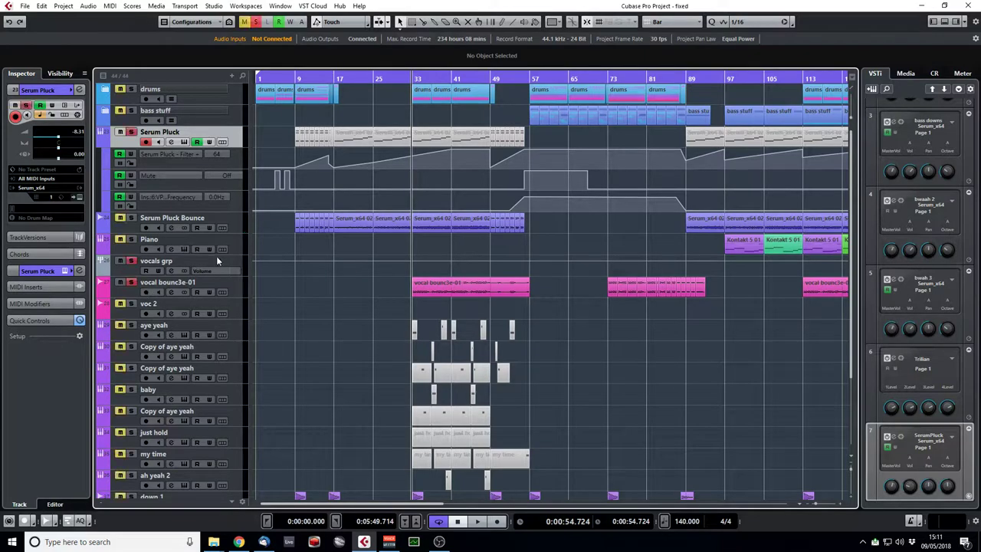
{"action": "key", "text": "space"}
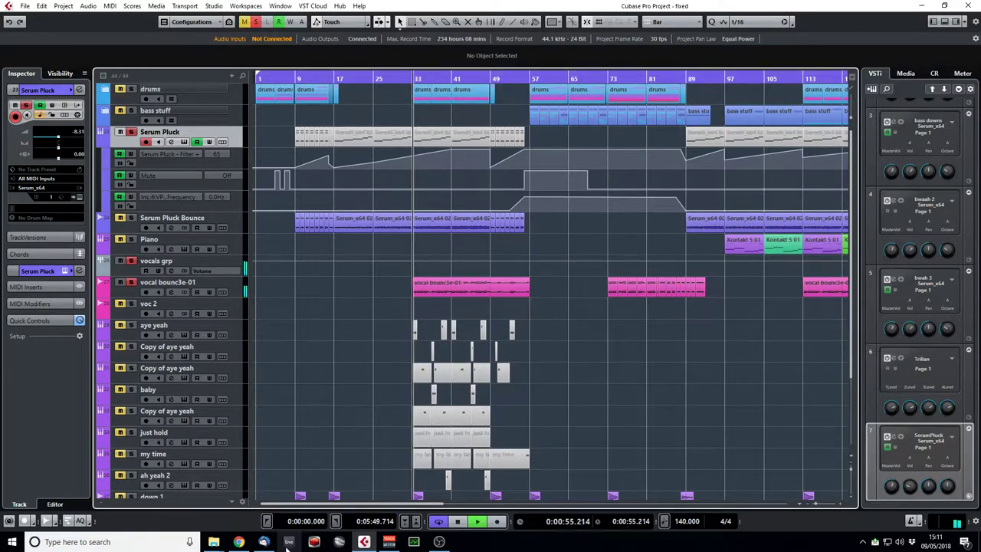
{"action": "right_click", "coordinate": [264, 542]}
{"action": "left_click", "coordinate": [278, 409]}
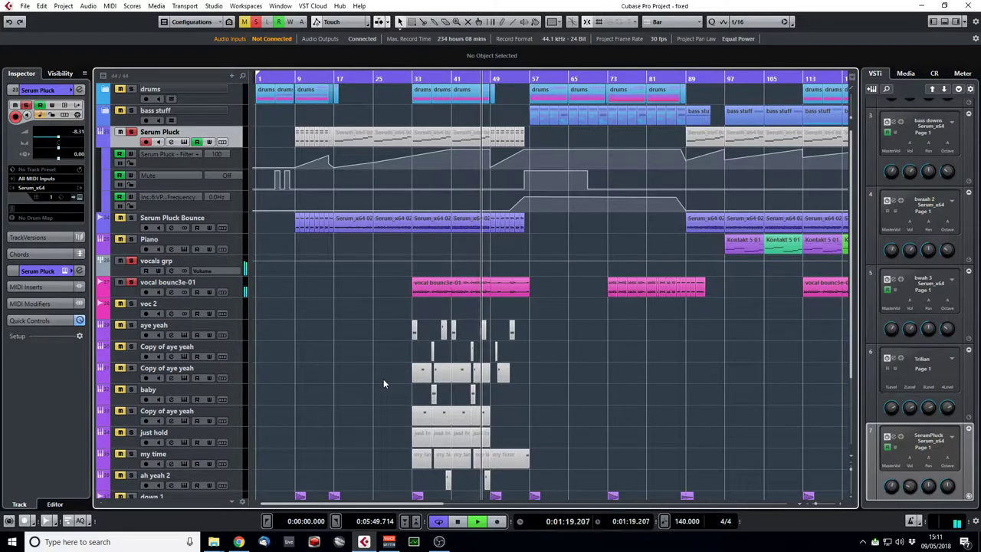
{"action": "scroll", "coordinate": [383, 379], "scroll_direction": "down", "scroll_amount": 3}
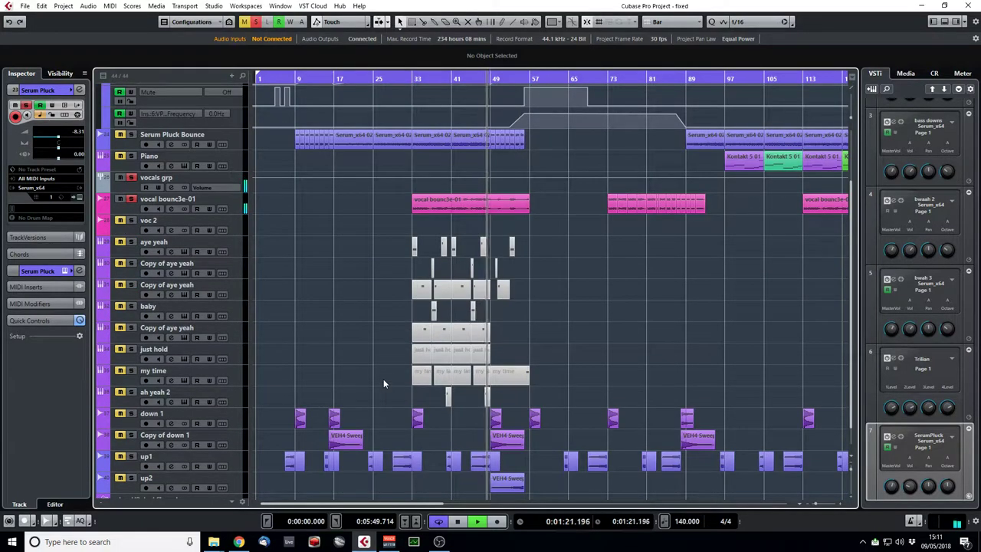
{"action": "key", "text": "space"}
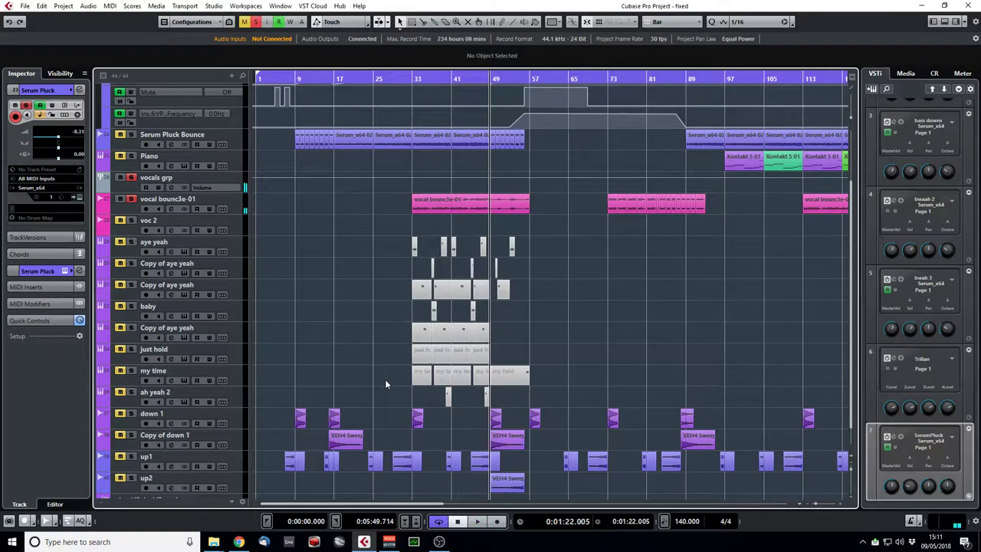
Return the playhead to bar 33 and unsolo the vocals grp and vocal bounc3e-01 tracks
{"action": "left_click_drag", "start_coordinate": [420, 92], "coordinate": [414, 89]}
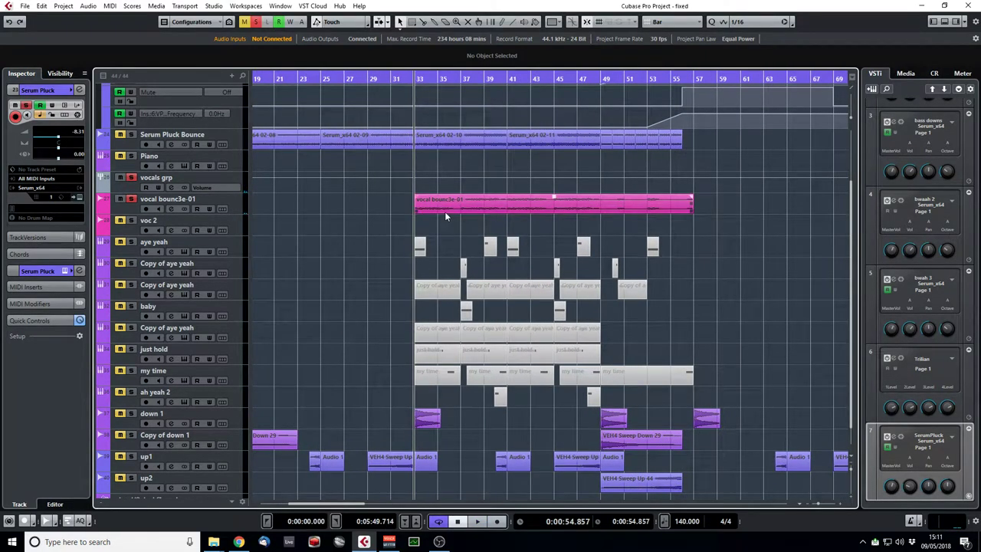
{"action": "left_click", "coordinate": [133, 178]}
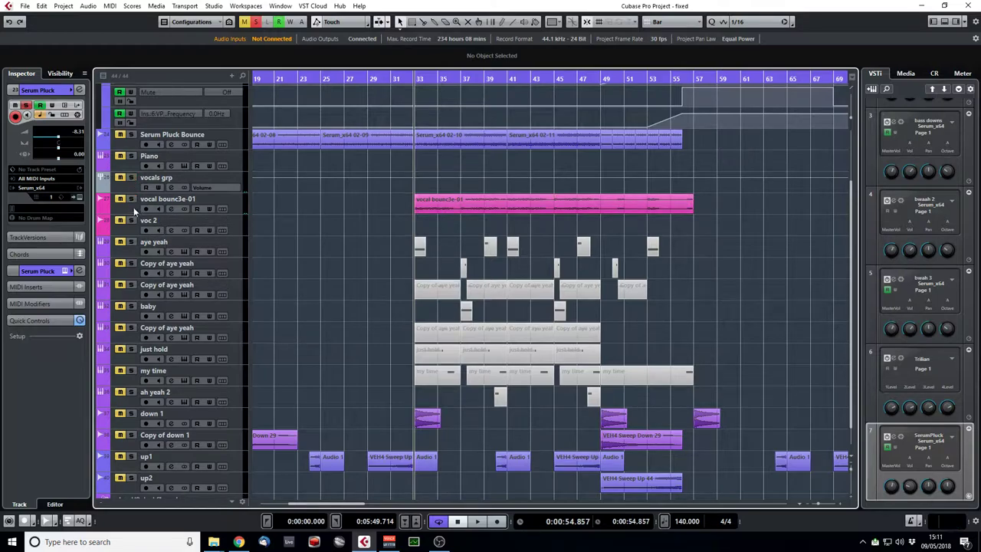
Clear all solos and audition the Kontakt vocal tracks individually, from aye yeah down to the Copy of aye yeah track below baby
{"action": "left_click", "coordinate": [254, 23]}
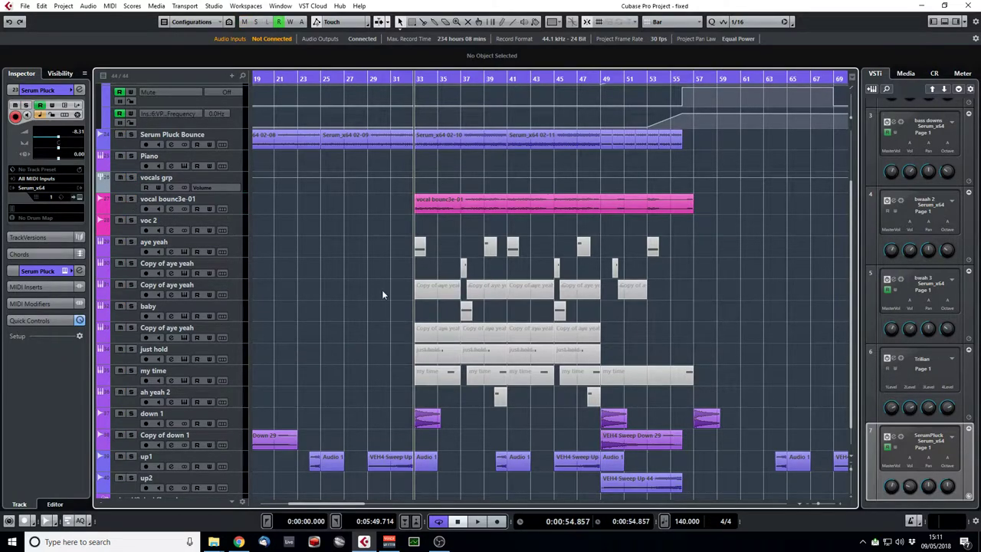
{"action": "left_click", "coordinate": [240, 251]}
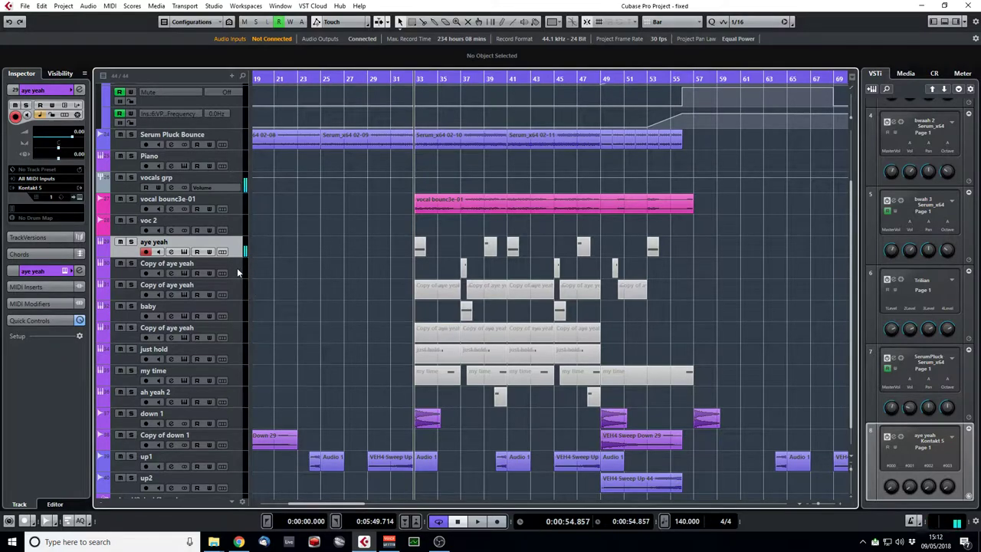
{"action": "left_click", "coordinate": [237, 267]}
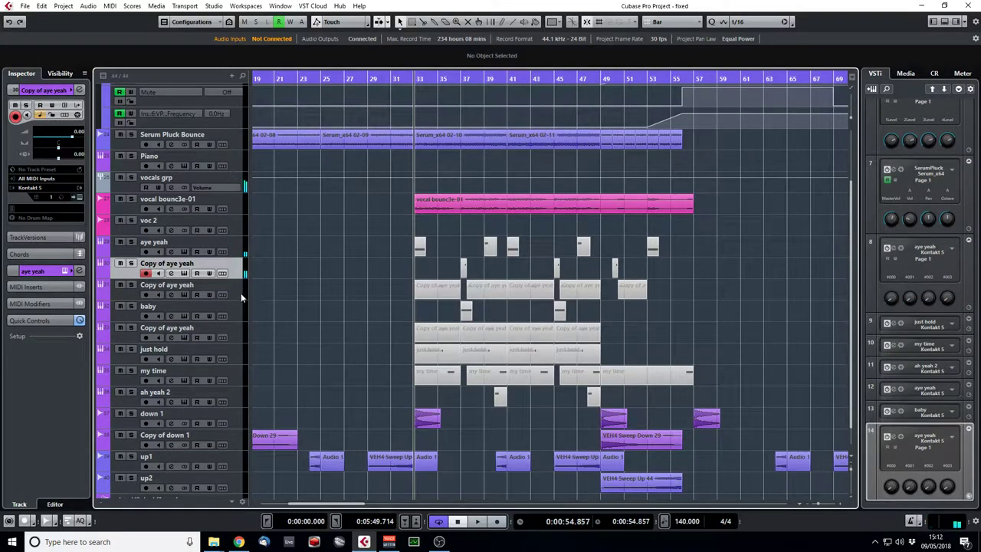
{"action": "left_click", "coordinate": [242, 294]}
{"action": "left_click", "coordinate": [238, 311]}
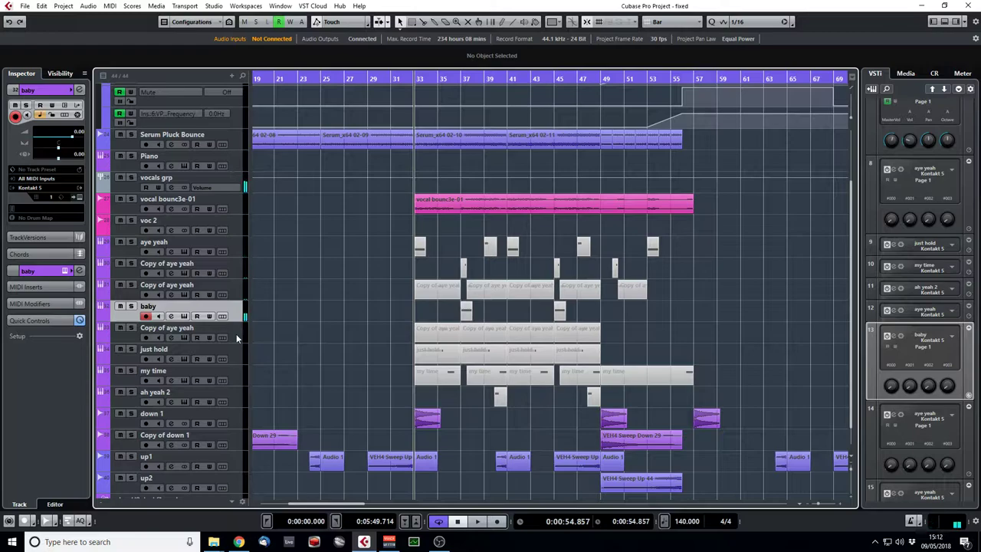
{"action": "left_click", "coordinate": [237, 330]}
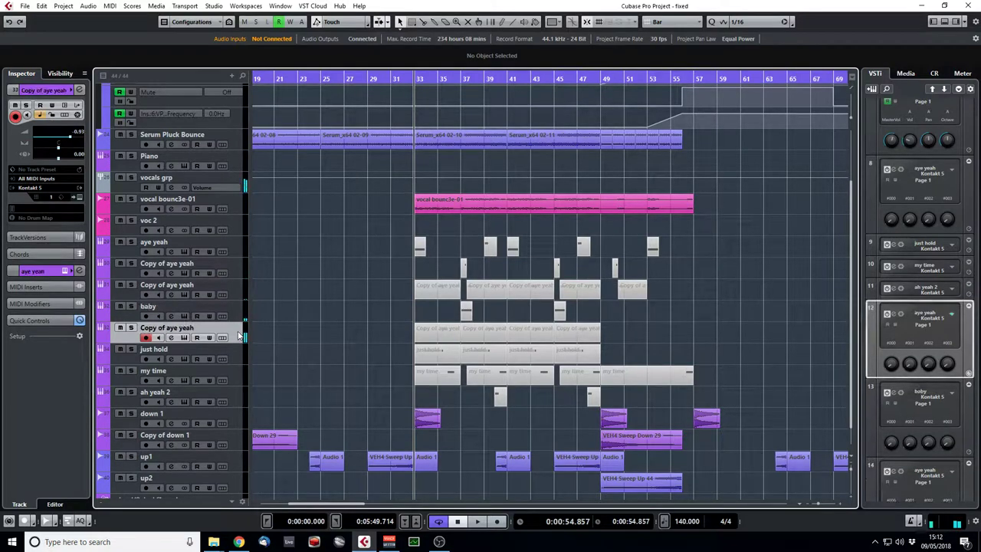
Open the just hold track's Kontakt instrument and show the VTDS2 Phrase Female 001 edit view with its source settings
{"action": "left_click", "coordinate": [242, 360]}
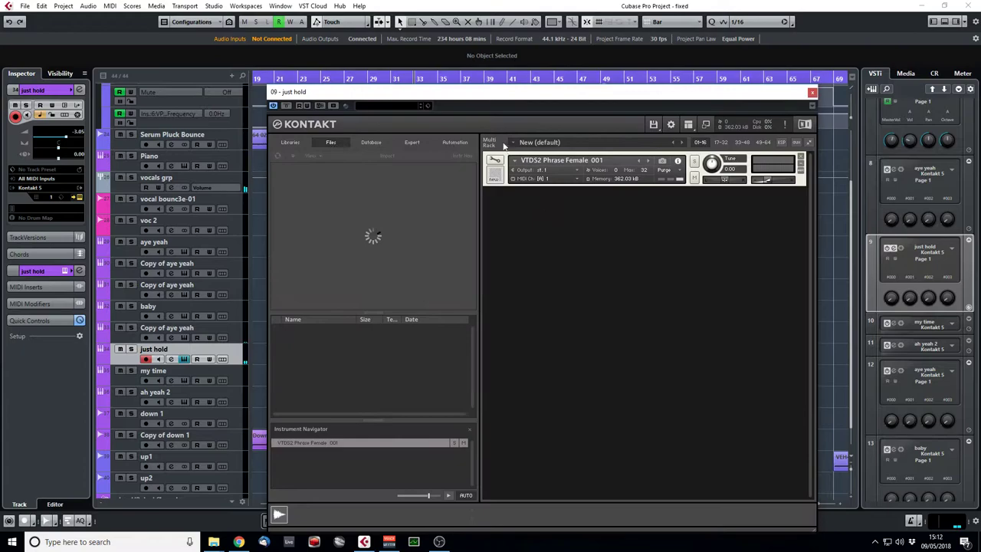
{"action": "left_click", "coordinate": [494, 163]}
{"action": "left_click_drag", "start_coordinate": [595, 98], "coordinate": [501, 66]}
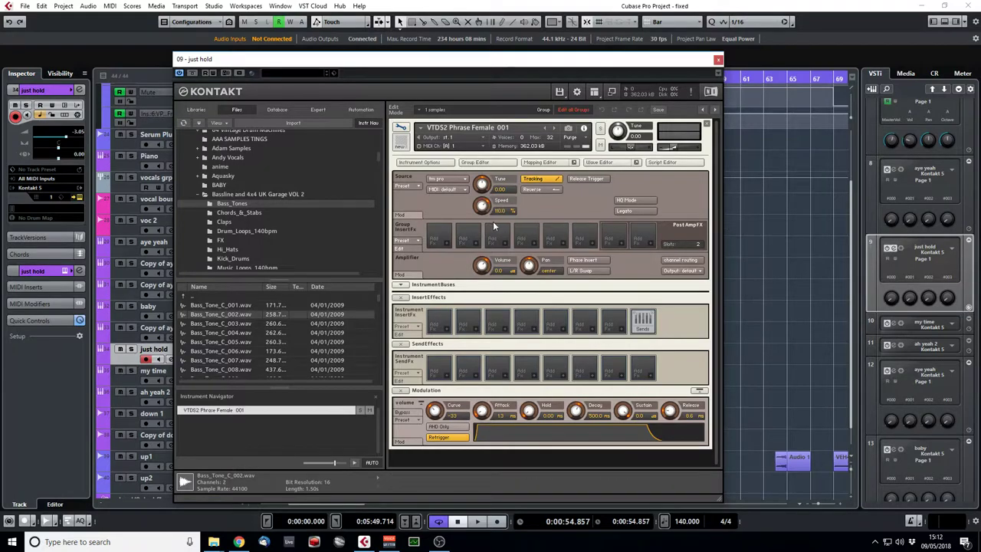
{"action": "scroll", "coordinate": [506, 205], "scroll_direction": "up", "scroll_amount": 2}
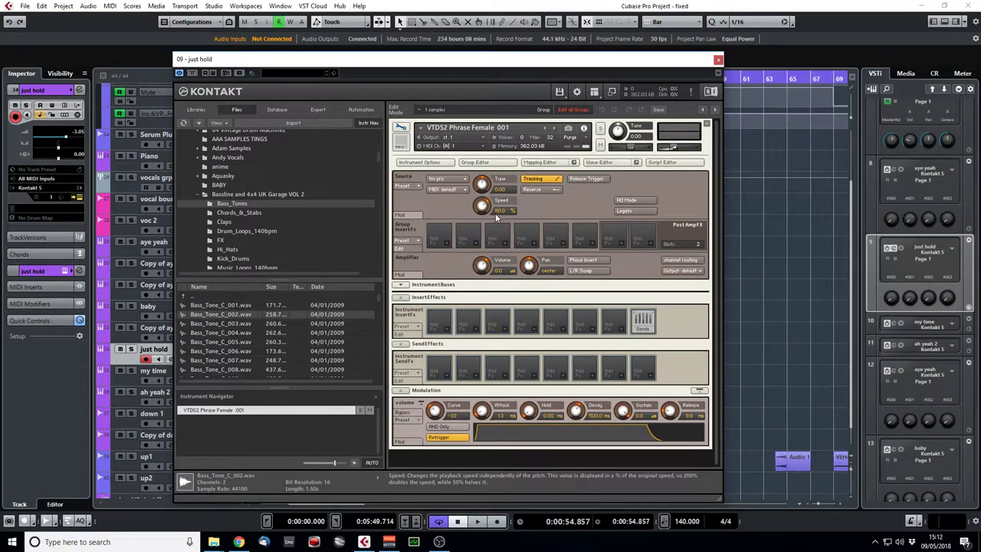
Audition the just hold vocal with HQ Mode and Keep Formants on, switch both off again, and close Kontakt
{"action": "left_click", "coordinate": [628, 200]}
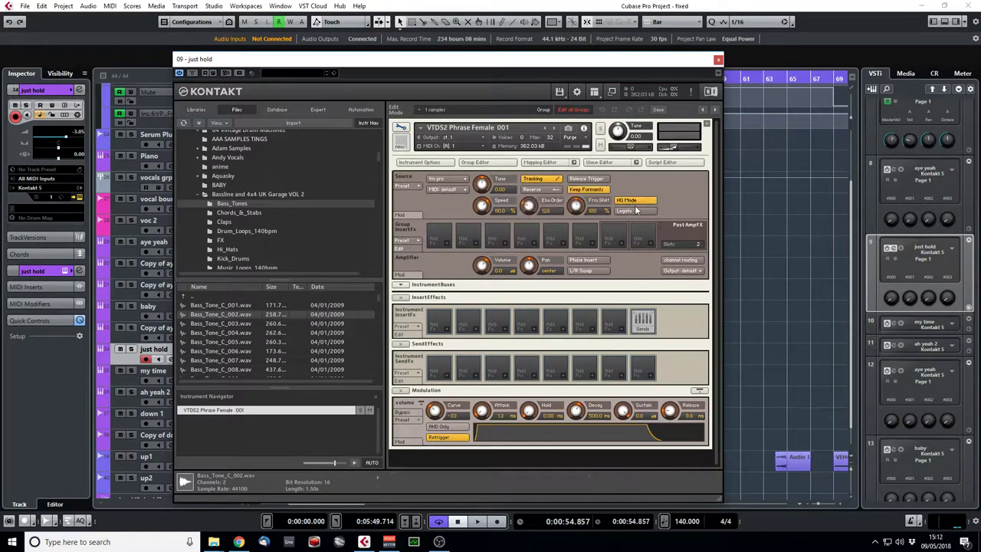
{"action": "left_click", "coordinate": [596, 189]}
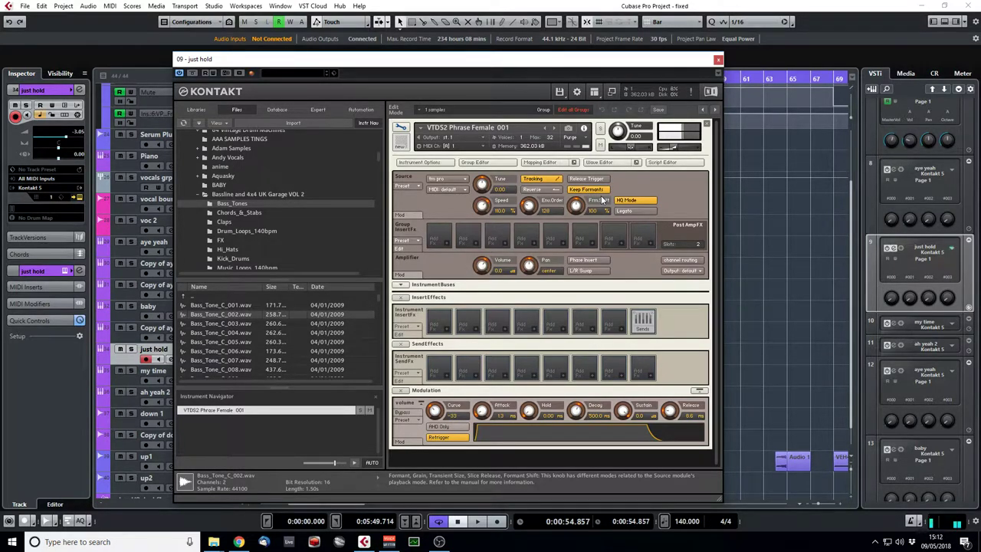
{"action": "left_click", "coordinate": [588, 190]}
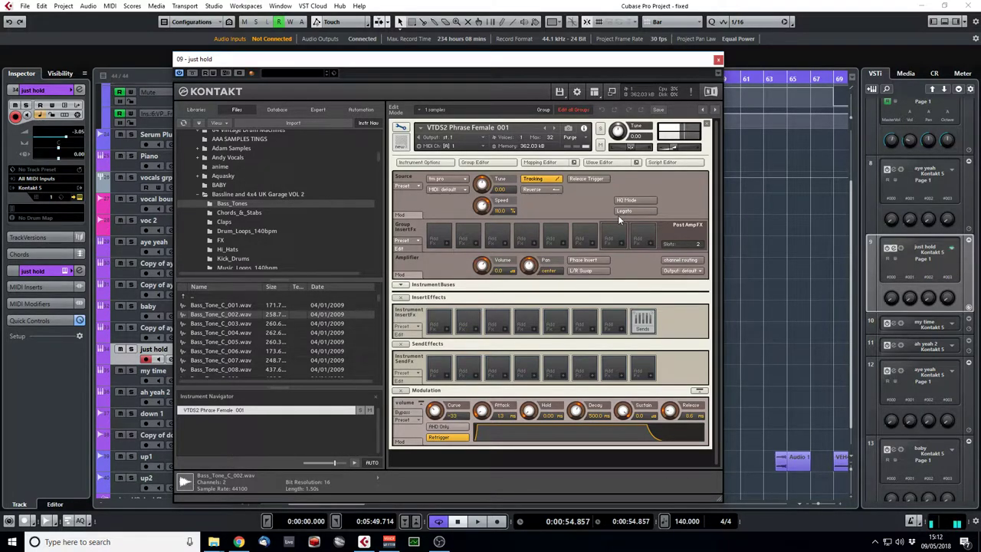
{"action": "left_click", "coordinate": [718, 60]}
Audition the my time track, view the notes of its clip at bar 33, and select the ah yeah 2 track
{"action": "left_click", "coordinate": [236, 375]}
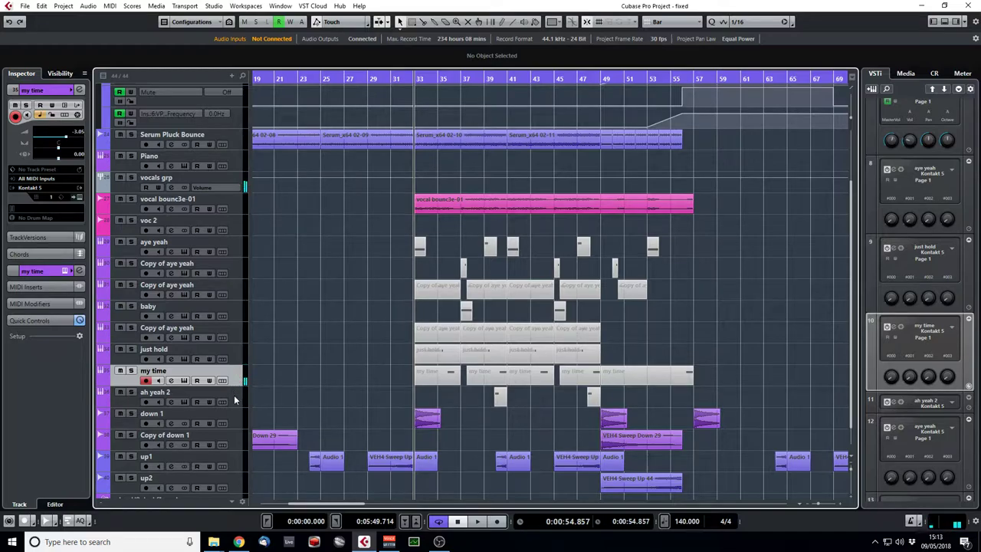
{"action": "double_click", "coordinate": [439, 376]}
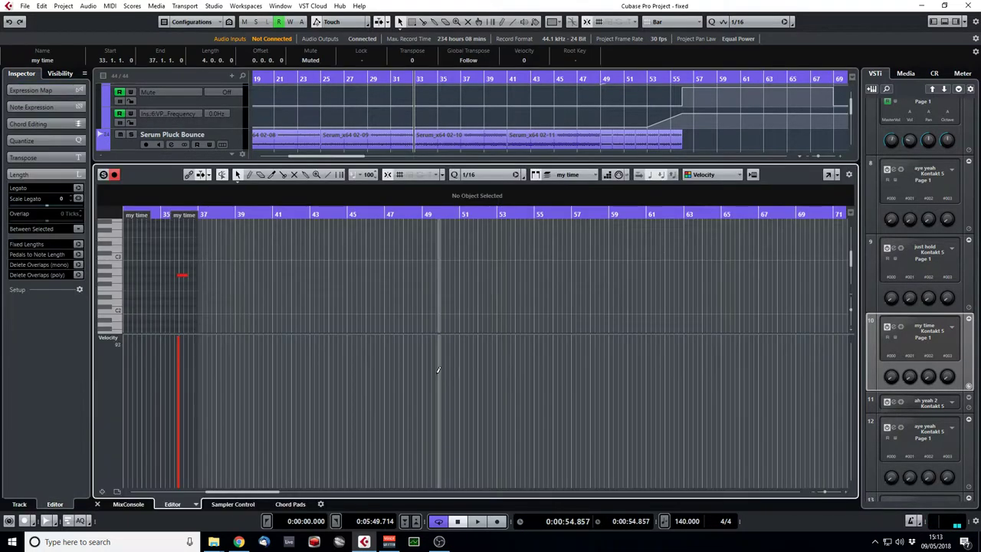
{"action": "left_click", "coordinate": [98, 504]}
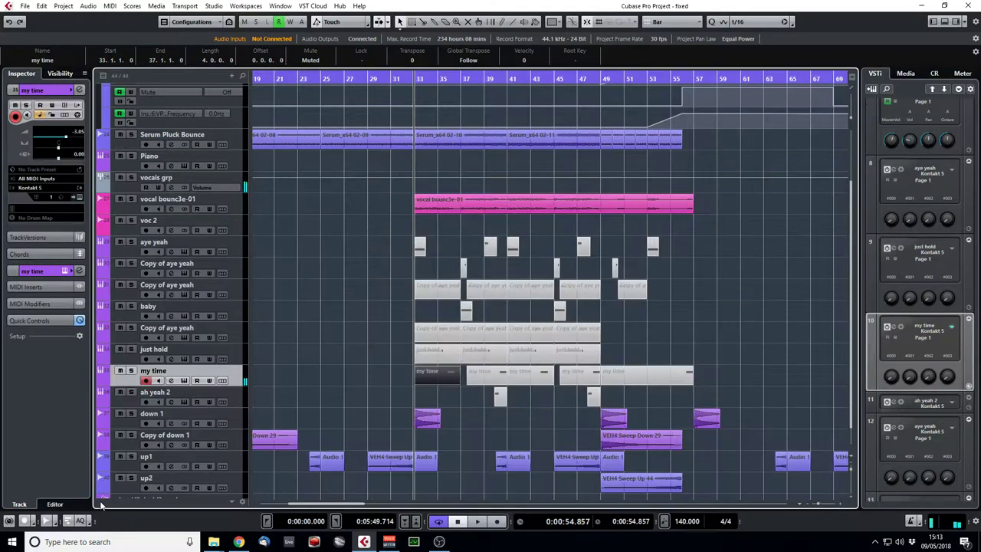
{"action": "left_click", "coordinate": [240, 406]}
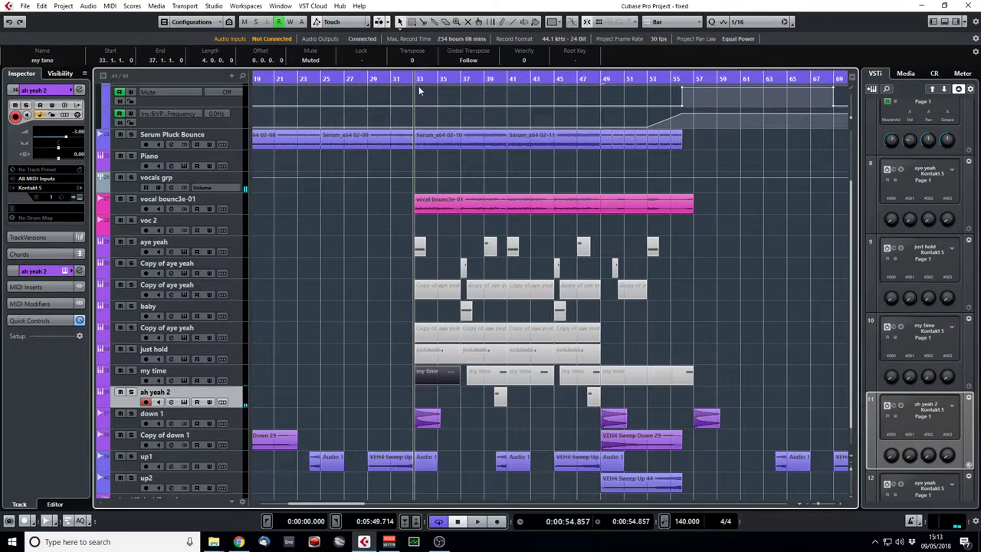
Solo the Serum Pluck Bounce and vocal tracks, play them together from bar 33, and stop playback
{"action": "left_click", "coordinate": [131, 134]}
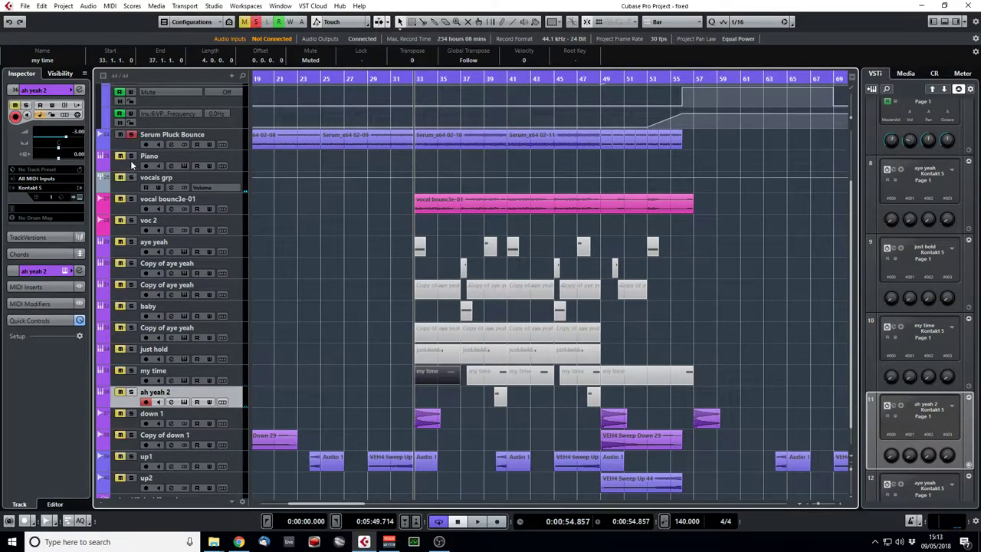
{"action": "key", "text": "space"}
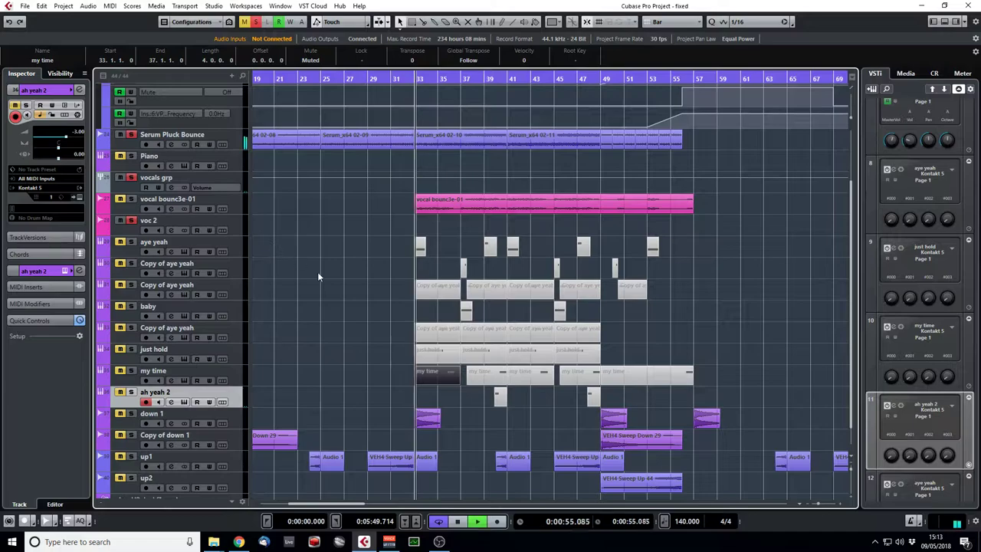
{"action": "scroll", "coordinate": [366, 220], "scroll_direction": "up", "scroll_amount": 3}
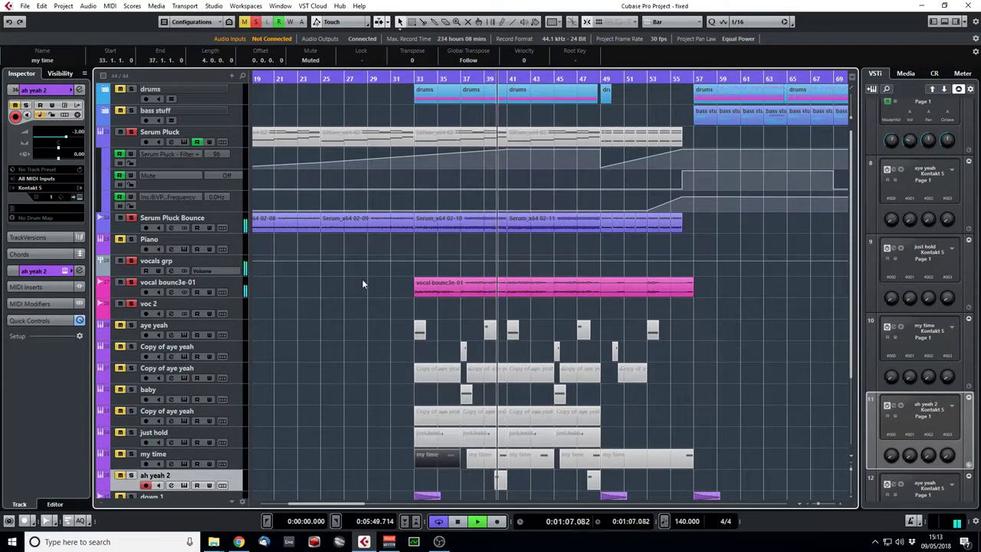
{"action": "key", "text": "space"}
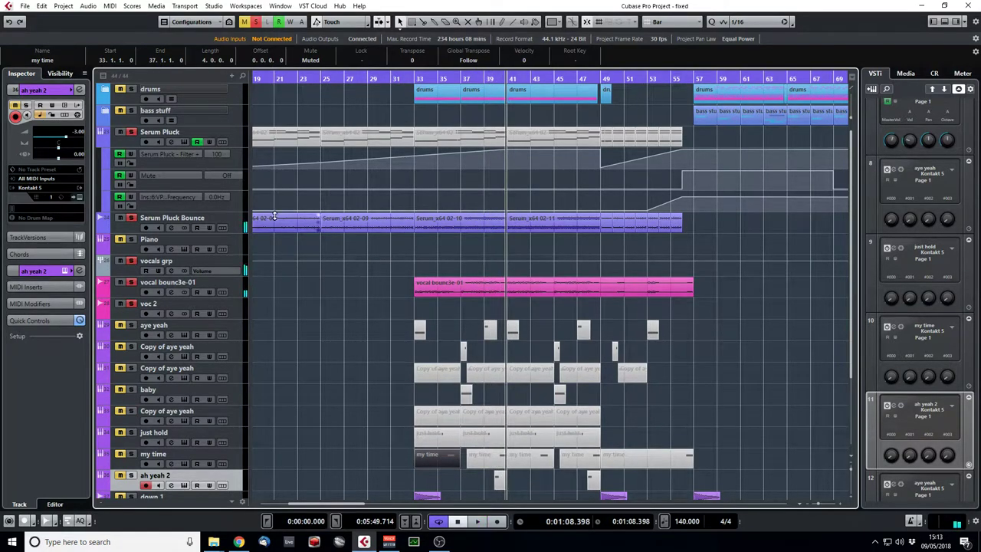
Clear all solos, expand the drums folder, and play the soloed break 1 track briefly from bar 33
{"action": "left_click", "coordinate": [257, 23]}
{"action": "key", "text": "f"}
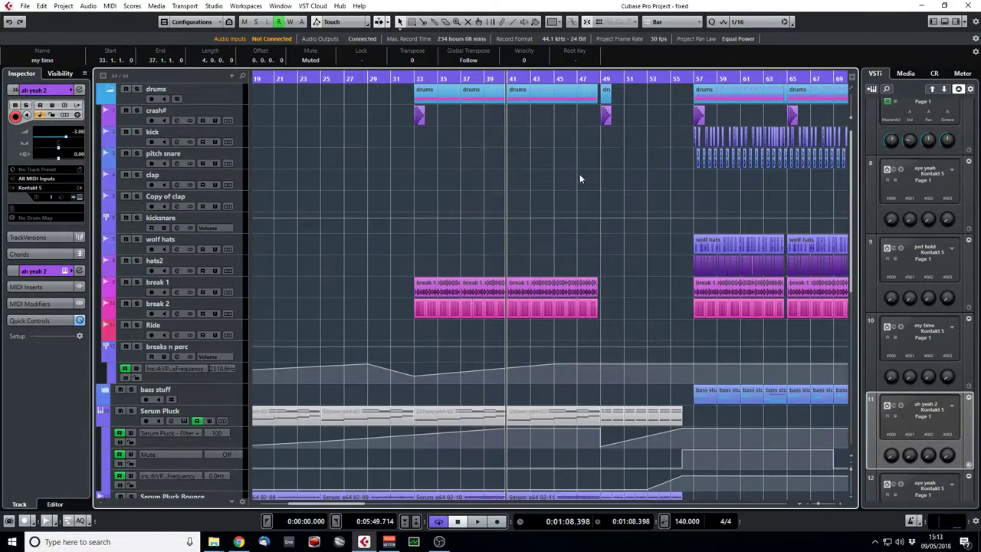
{"action": "left_click_drag", "start_coordinate": [441, 81], "coordinate": [441, 184]}
{"action": "left_click", "coordinate": [137, 282]}
{"action": "key", "text": "space"}
{"action": "key", "text": "space"}
{"action": "left_click_drag", "start_coordinate": [829, 506], "coordinate": [820, 505]}
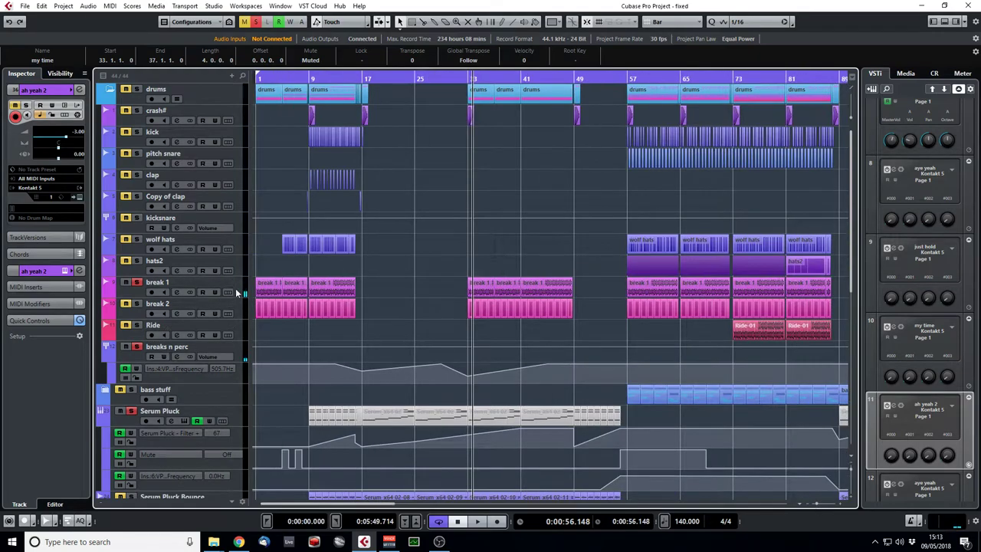
Select the breaks n perc group and play the soloed break 1 from bar 1, then stop
{"action": "left_click", "coordinate": [240, 356]}
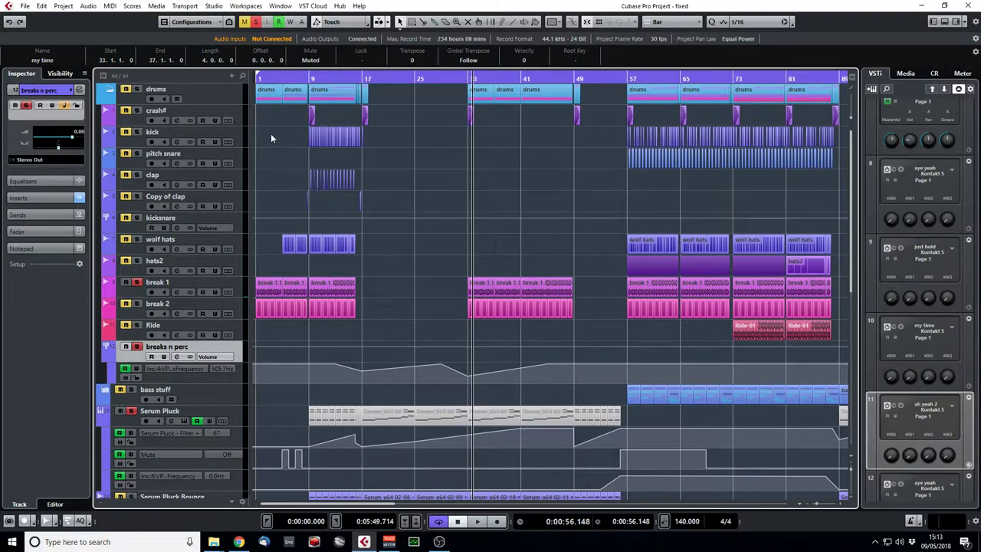
{"action": "left_click", "coordinate": [272, 79]}
{"action": "scroll", "coordinate": [266, 151], "scroll_direction": "down", "scroll_amount": 4}
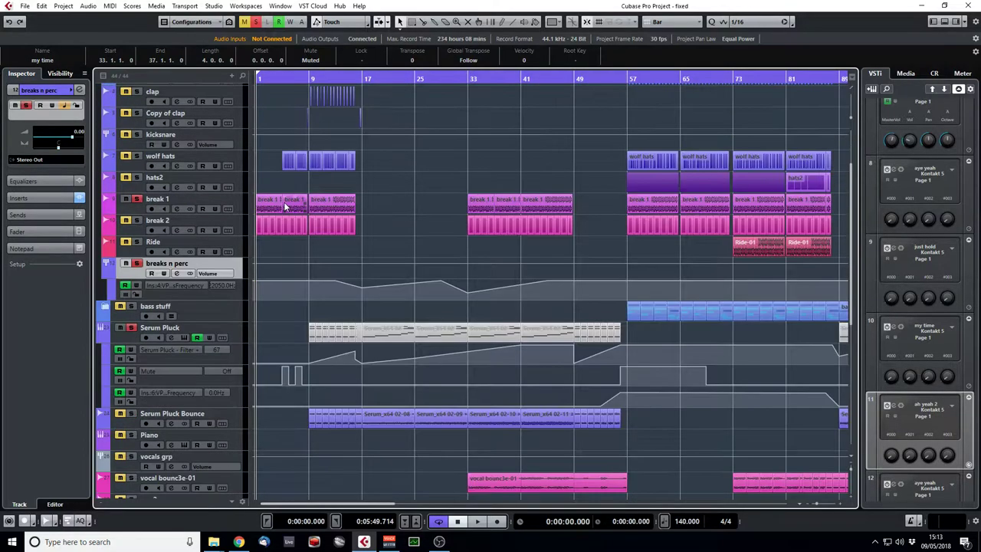
{"action": "key", "text": "space"}
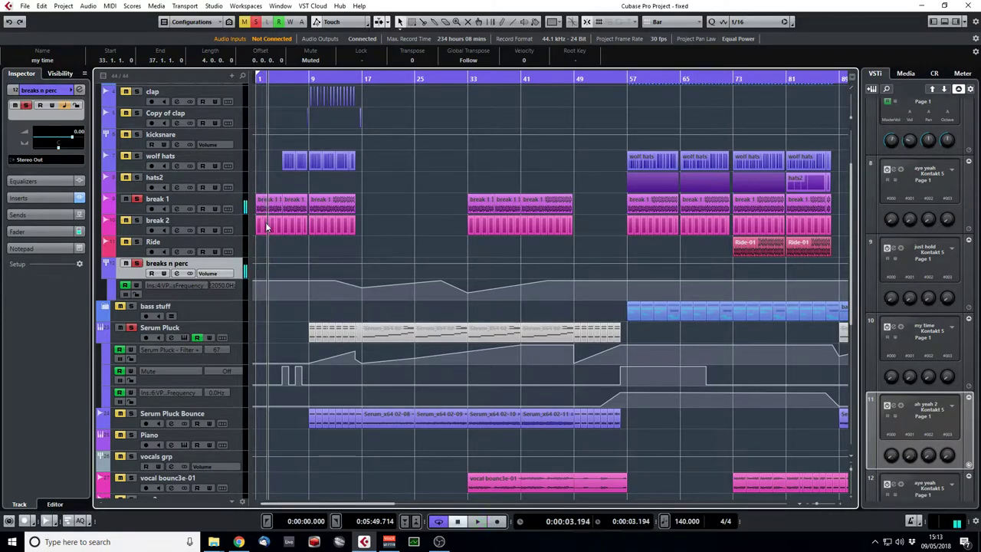
{"action": "key", "text": "space"}
Solo break 2 instead of break 1, play it from bar 1, and stop playback
{"action": "key", "text": "h"}
{"action": "key", "text": "h"}
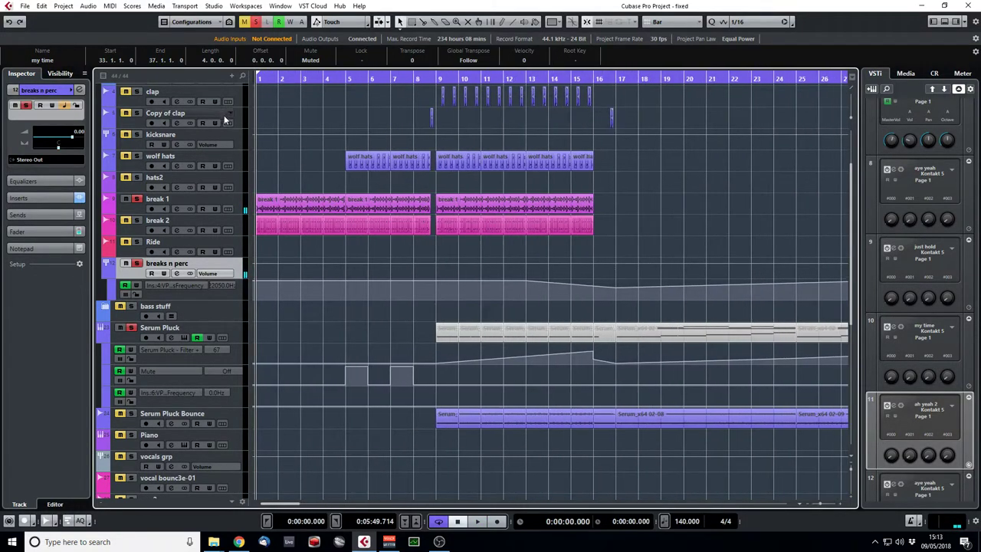
{"action": "left_click", "coordinate": [136, 199]}
{"action": "left_click", "coordinate": [137, 220]}
{"action": "key", "text": "space"}
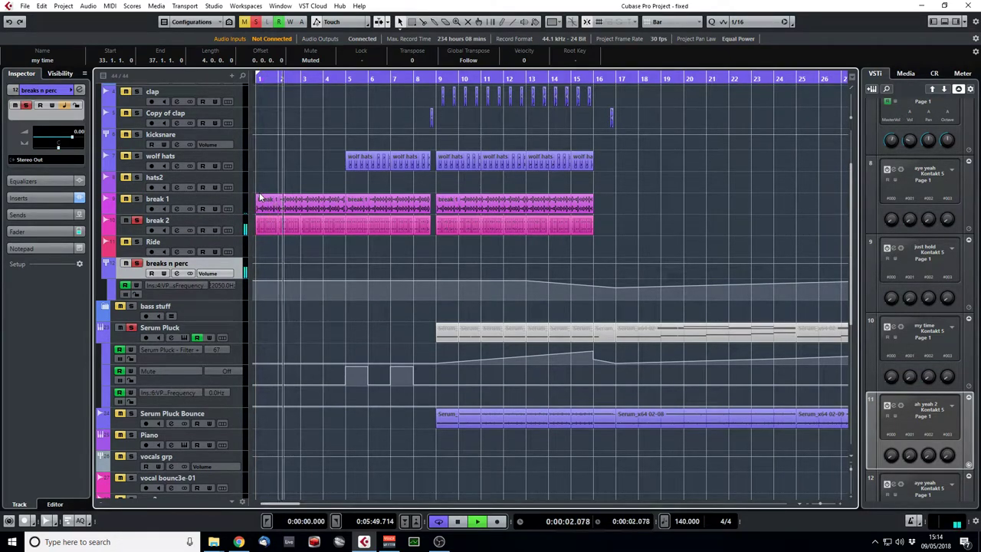
{"action": "key", "text": "space"}
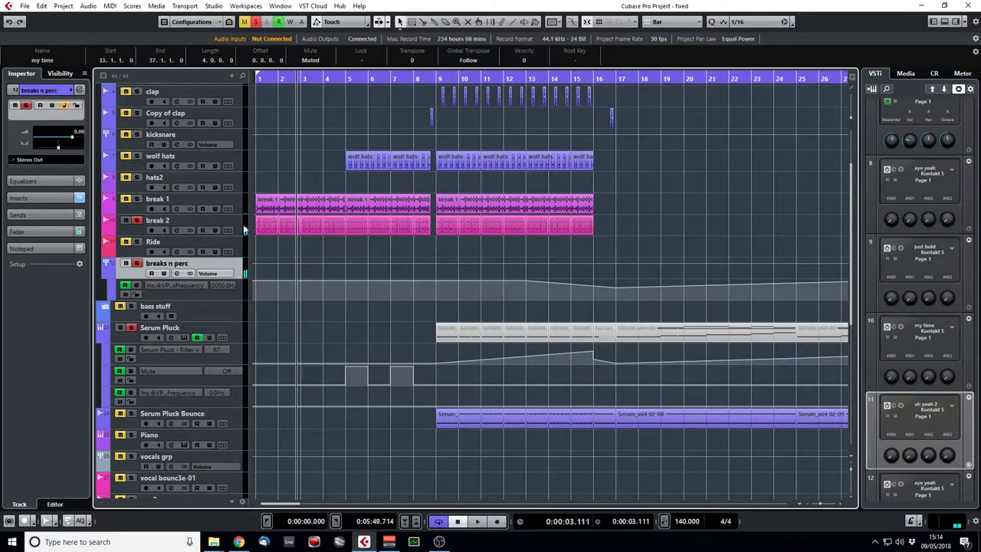
Examine the equalizer in break 2's channel settings, keeping the window clear of the break tracks
{"action": "left_click", "coordinate": [237, 222]}
{"action": "left_click", "coordinate": [79, 91]}
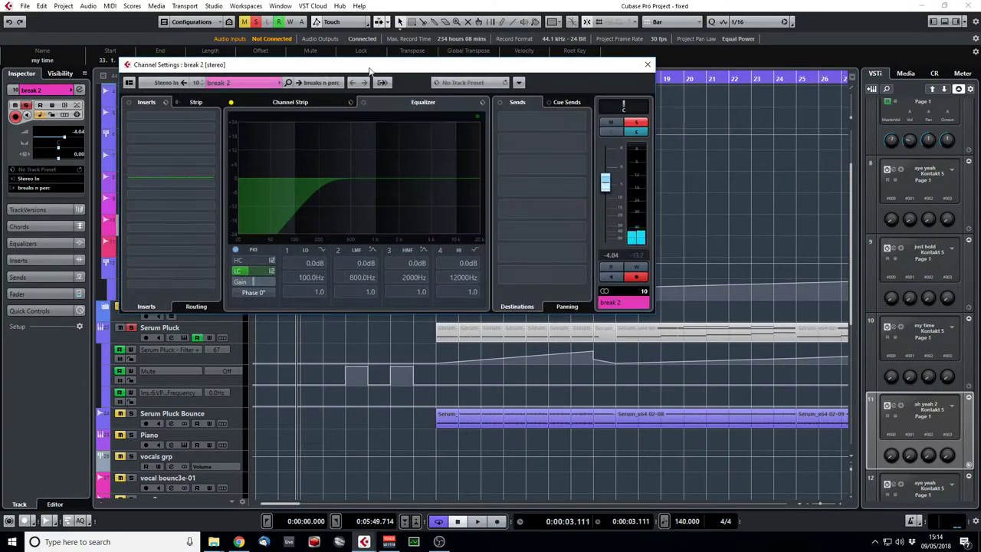
{"action": "left_click_drag", "start_coordinate": [379, 71], "coordinate": [605, 257]}
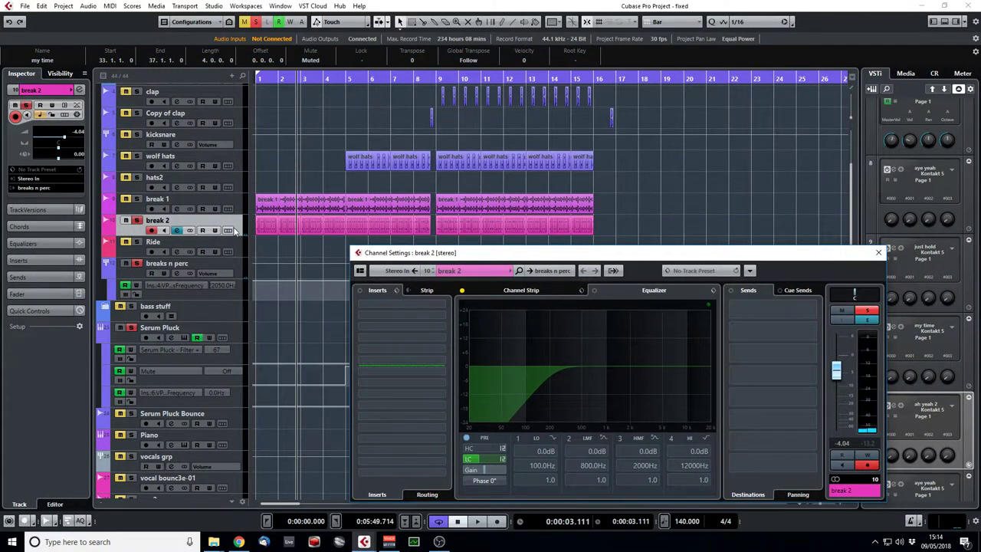
Solo break 1 alongside break 2 and play both from bar 1 while viewing break 1's equalizer
{"action": "left_click", "coordinate": [139, 202]}
{"action": "left_click", "coordinate": [79, 90]}
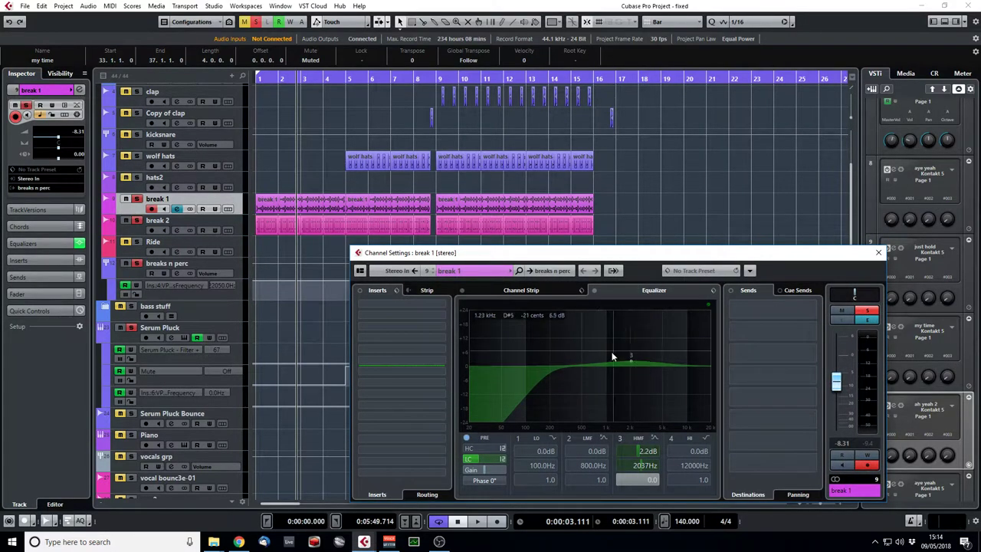
{"action": "left_click", "coordinate": [259, 78]}
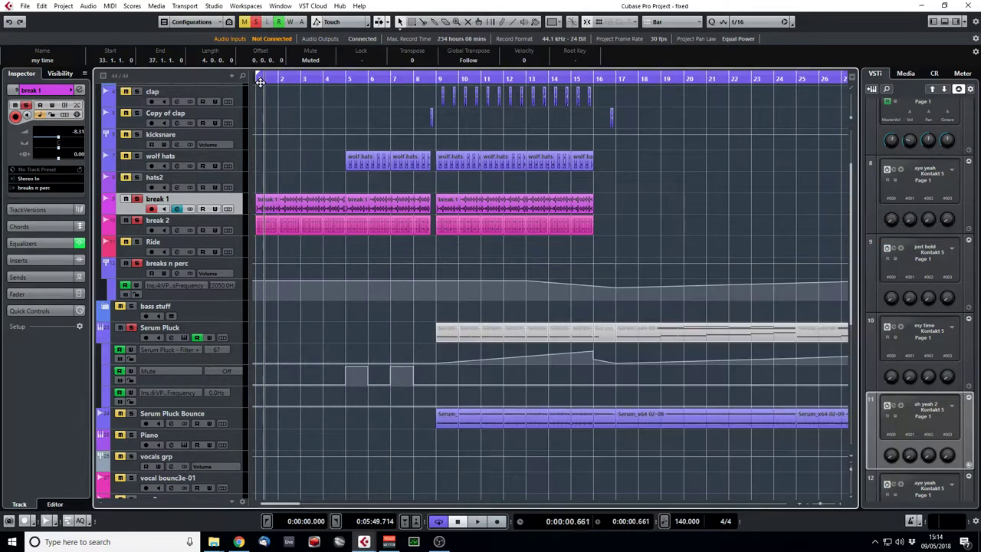
{"action": "left_click", "coordinate": [78, 90]}
{"action": "key", "text": "space"}
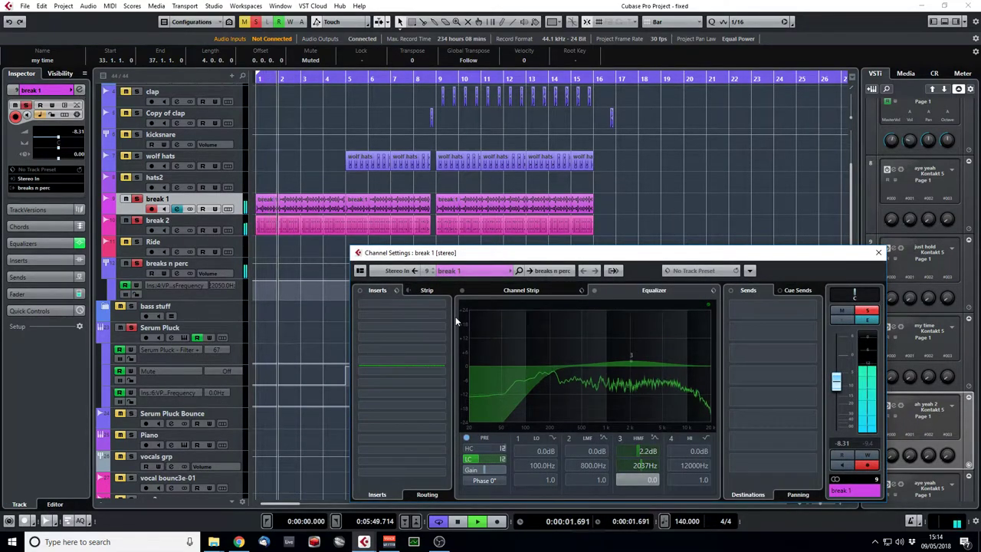
{"action": "key", "text": "space"}
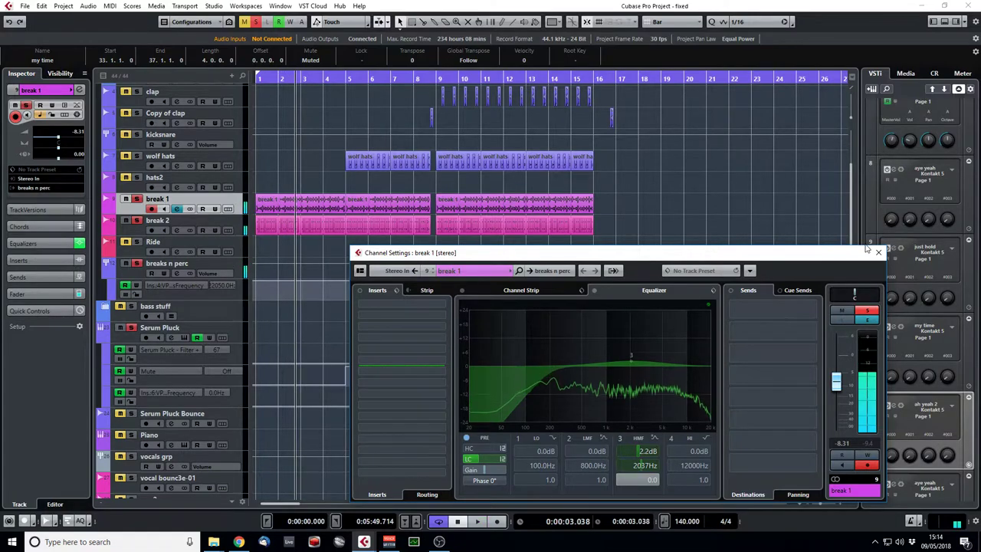
Solo the whole drums folder and play it from bar 5, then from bar 9 at the first crash
{"action": "left_click", "coordinate": [236, 218]}
{"action": "scroll", "coordinate": [235, 218], "scroll_direction": "up", "scroll_amount": 3}
{"action": "left_click", "coordinate": [137, 91]}
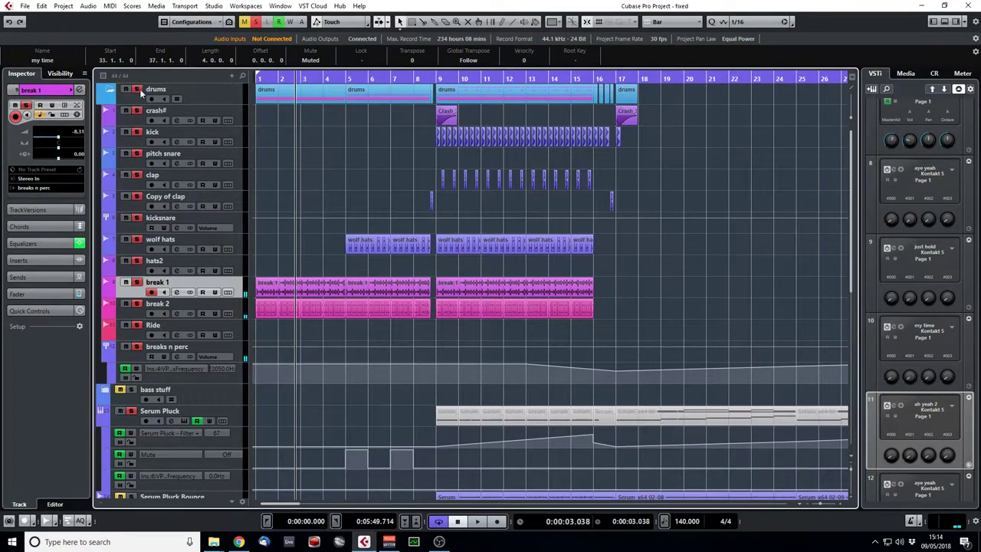
{"action": "left_click", "coordinate": [349, 78]}
{"action": "key", "text": "space"}
{"action": "left_click", "coordinate": [439, 117]}
{"action": "key", "text": "space"}
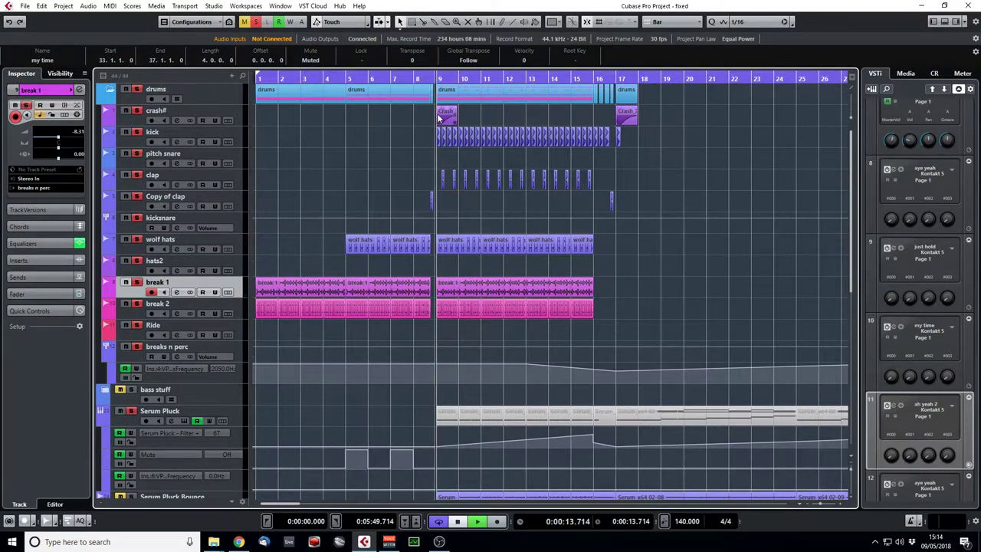
Stop playback, solo only the kick and clap tracks in place of the drums folder, and play them from bar 9
{"action": "key", "text": "space"}
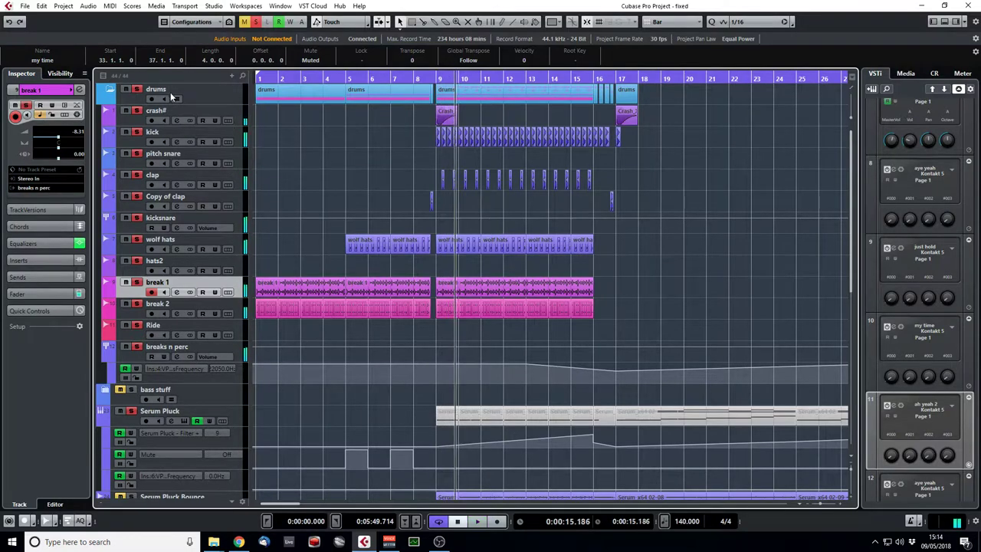
{"action": "left_click", "coordinate": [137, 90]}
{"action": "left_click", "coordinate": [137, 132]}
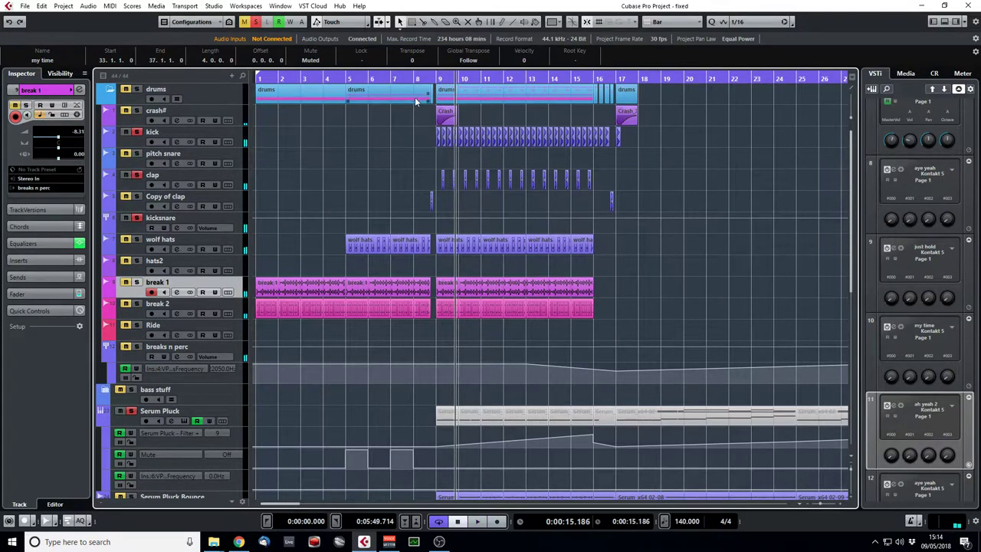
{"action": "key", "text": "space"}
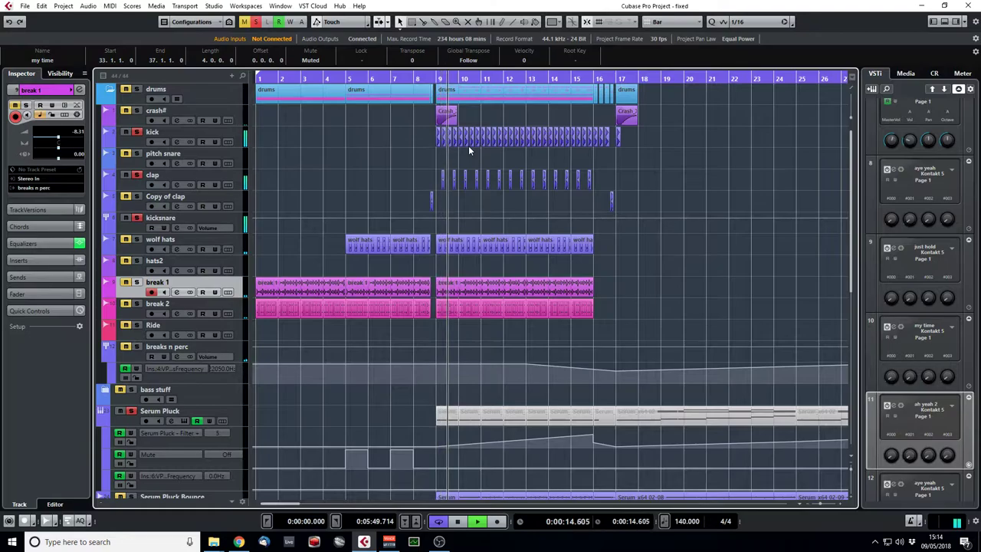
{"action": "key", "text": "space"}
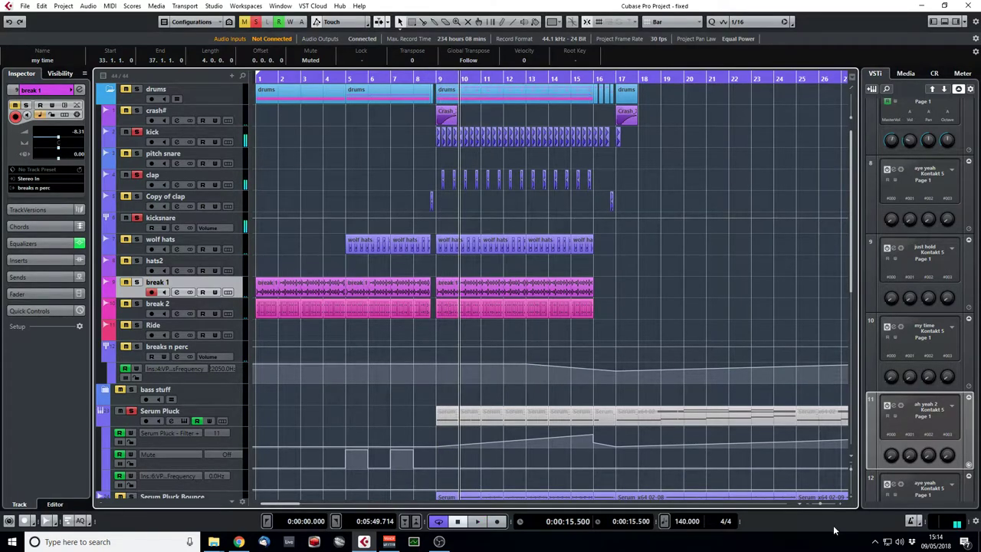
Play the soloed kick and clap from bar 9 again in a closer view, stop playback, and select the clap track
{"action": "left_click_drag", "start_coordinate": [819, 503], "coordinate": [822, 503]}
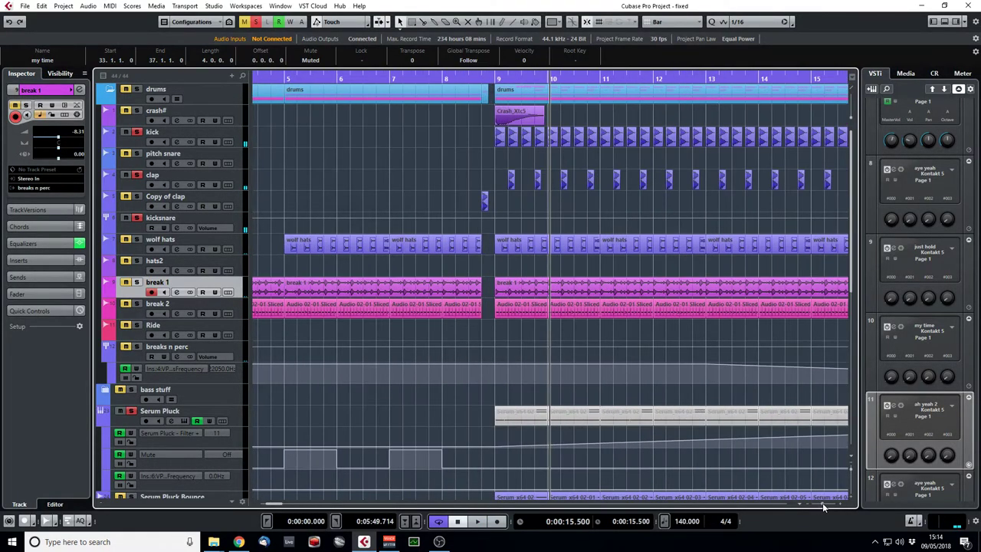
{"action": "left_click", "coordinate": [495, 82]}
{"action": "key", "text": "space"}
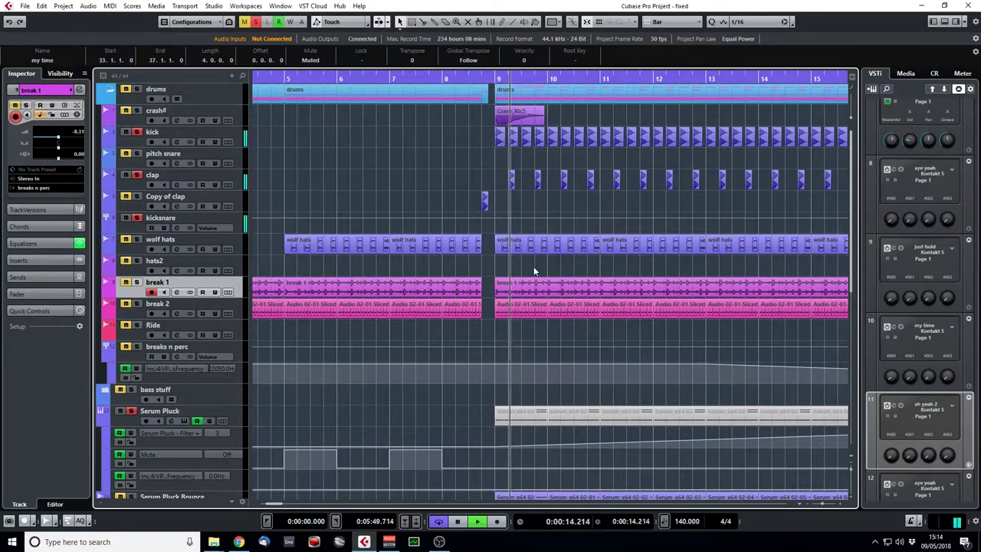
{"action": "key", "text": "space"}
{"action": "key", "text": "Up"}
{"action": "key", "text": "Up"}
{"action": "key", "text": "Up"}
{"action": "key", "text": "Up"}
{"action": "key", "text": "Up"}
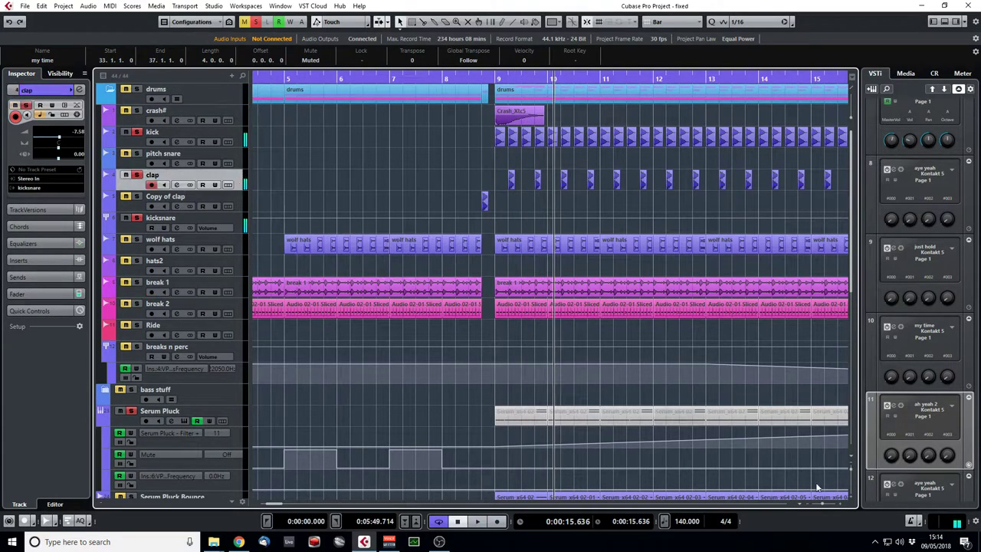
Place the playhead at bar 17 and clear all track solos
{"action": "left_click_drag", "start_coordinate": [824, 506], "coordinate": [817, 506]}
{"action": "scroll", "coordinate": [509, 263], "scroll_direction": "down", "scroll_amount": 10}
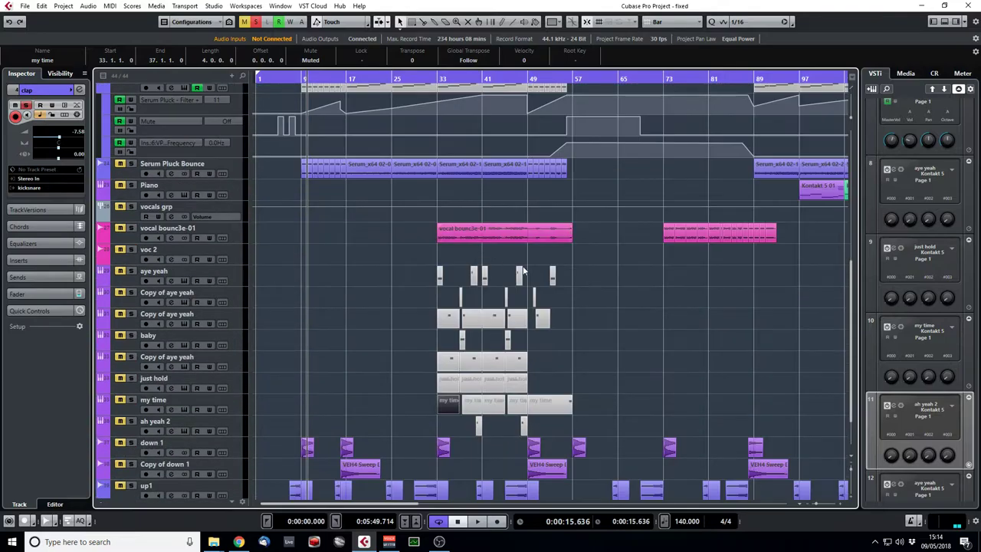
{"action": "scroll", "coordinate": [403, 287], "scroll_direction": "up", "scroll_amount": 10}
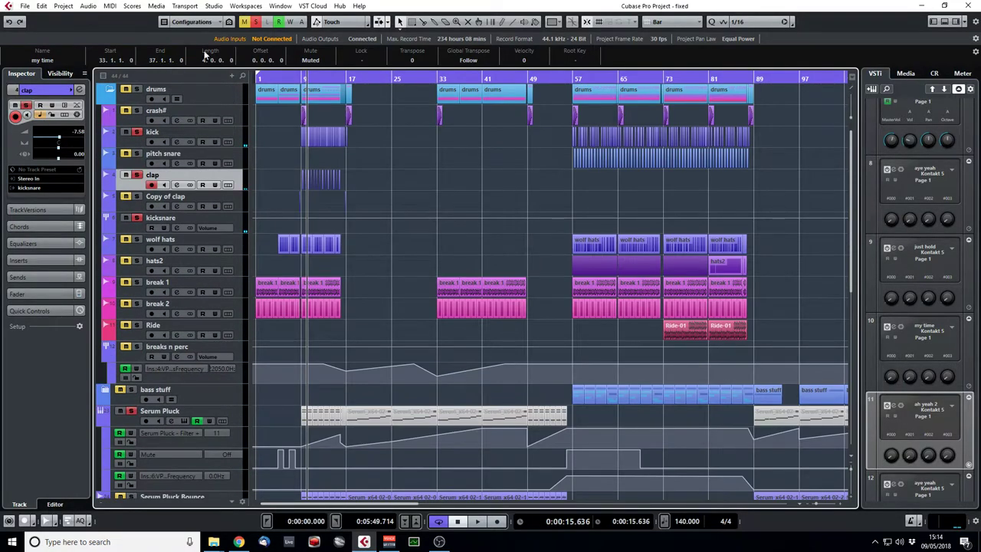
{"action": "scroll", "coordinate": [378, 204], "scroll_direction": "down", "scroll_amount": 5}
{"action": "left_click", "coordinate": [348, 79]}
{"action": "scroll", "coordinate": [363, 218], "scroll_direction": "up", "scroll_amount": 4}
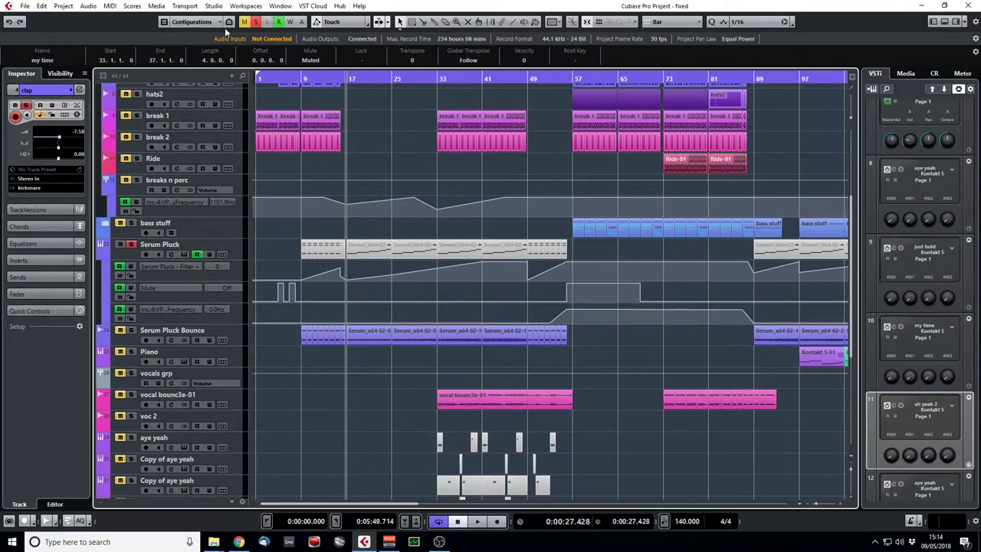
{"action": "left_click", "coordinate": [257, 22]}
Play the full mix from bar 17 while looking over the down and up effect tracks, and stop playback
{"action": "scroll", "coordinate": [389, 233], "scroll_direction": "down", "scroll_amount": 4}
{"action": "scroll", "coordinate": [390, 256], "scroll_direction": "up", "scroll_amount": 6}
{"action": "key", "text": "space"}
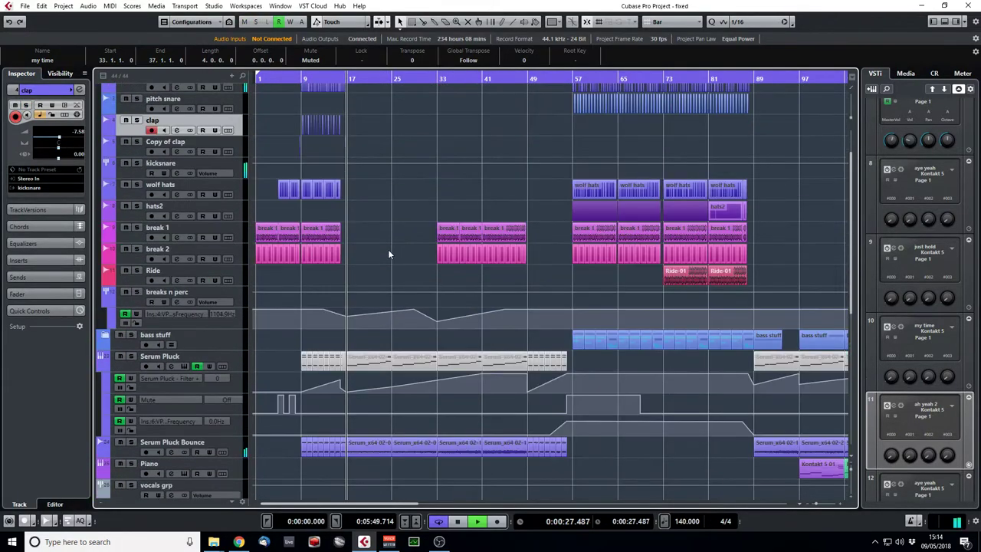
{"action": "scroll", "coordinate": [407, 256], "scroll_direction": "down", "scroll_amount": 4}
{"action": "scroll", "coordinate": [407, 256], "scroll_direction": "down", "scroll_amount": 4}
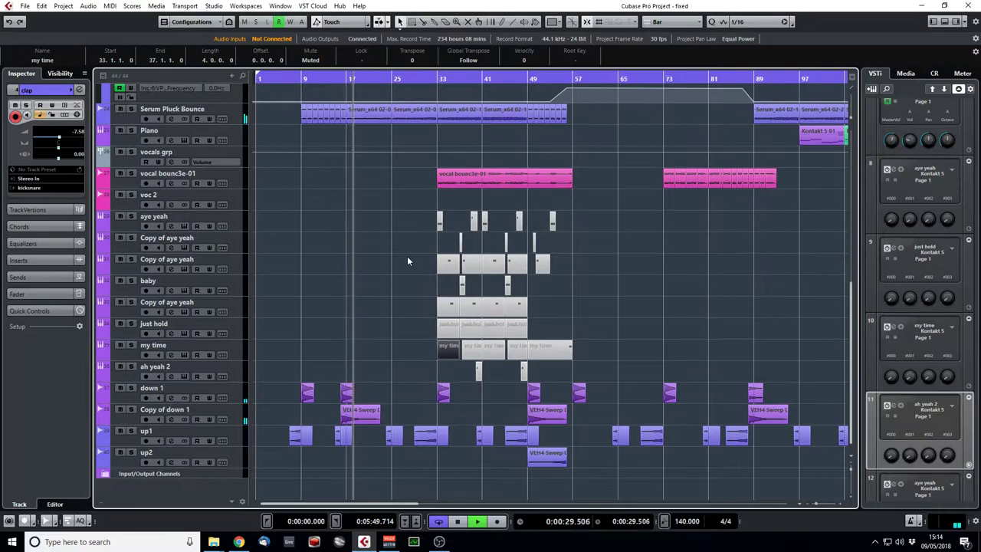
{"action": "scroll", "coordinate": [407, 256], "scroll_direction": "up", "scroll_amount": 6}
{"action": "key", "text": "space"}
Play the full mix from bar 9, and audition the Serum Pluck Bounce track in solo
{"action": "left_click", "coordinate": [300, 79]}
{"action": "key", "text": "space"}
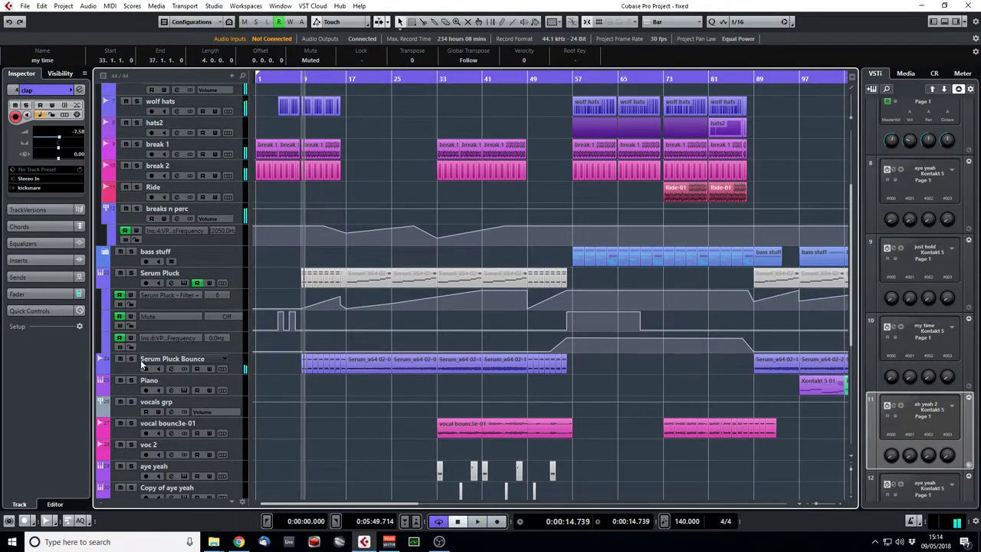
{"action": "key", "text": "s"}
{"action": "key", "text": "h"}
{"action": "key", "text": "h"}
{"action": "key", "text": "space"}
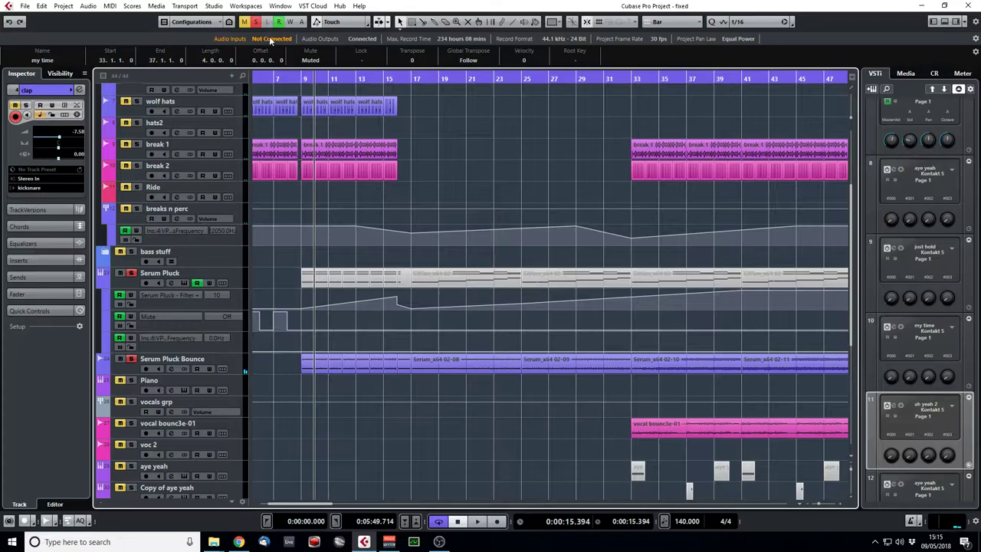
Clear all track solos and place the playhead at bar 48, just before the drums drop out
{"action": "left_click", "coordinate": [246, 21]}
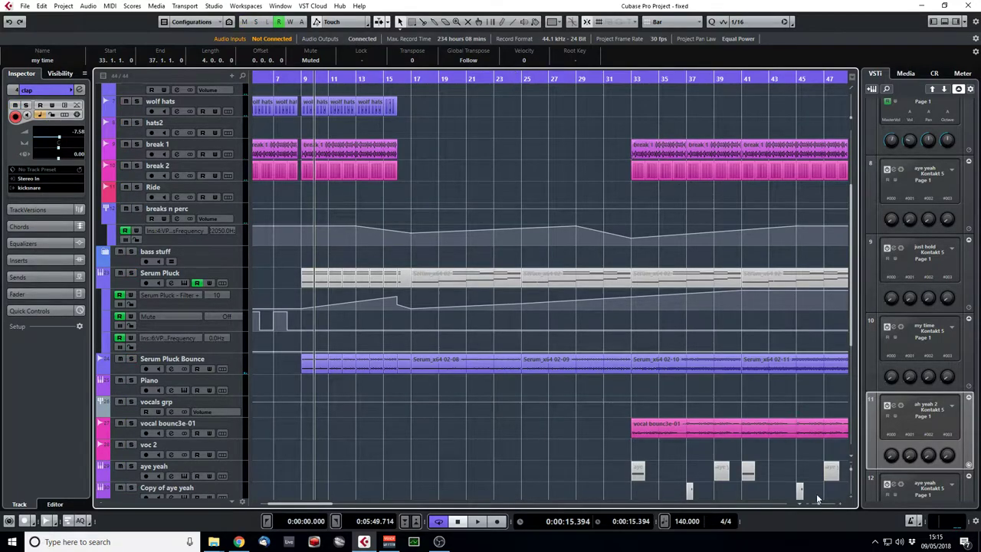
{"action": "left_click", "coordinate": [629, 78]}
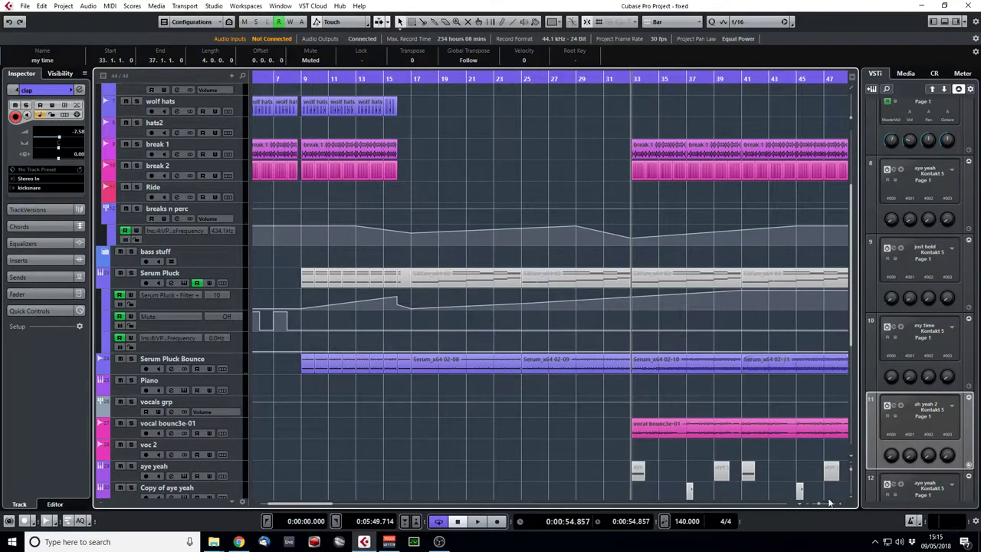
{"action": "left_click_drag", "start_coordinate": [825, 505], "coordinate": [783, 465]}
{"action": "left_click_drag", "start_coordinate": [404, 79], "coordinate": [423, 120]}
{"action": "scroll", "coordinate": [435, 169], "scroll_direction": "up", "scroll_amount": 2}
{"action": "scroll", "coordinate": [435, 169], "scroll_direction": "down", "scroll_amount": 3}
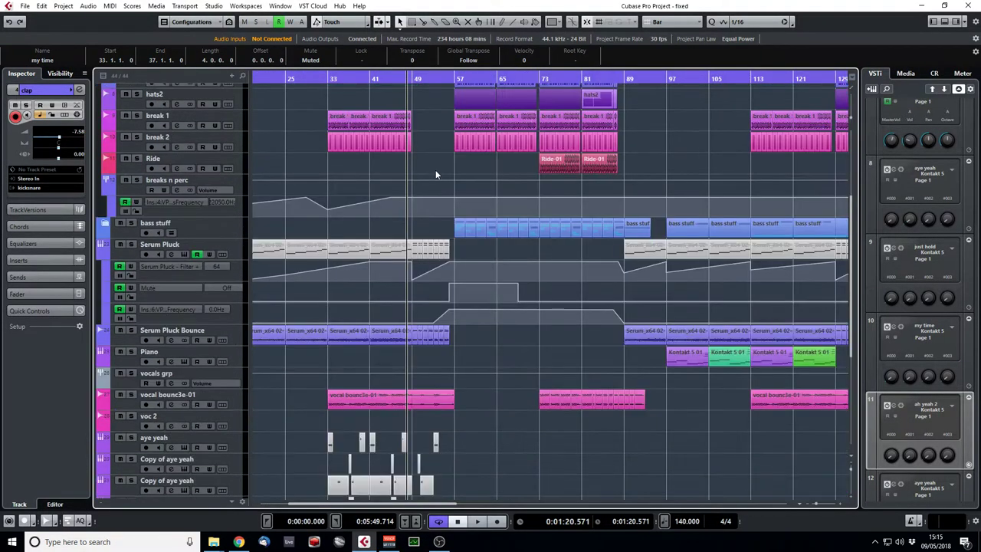
Play the full mix from bar 48 and look over the drum, vocal and sweep tracks in the build-up
{"action": "key", "text": "space"}
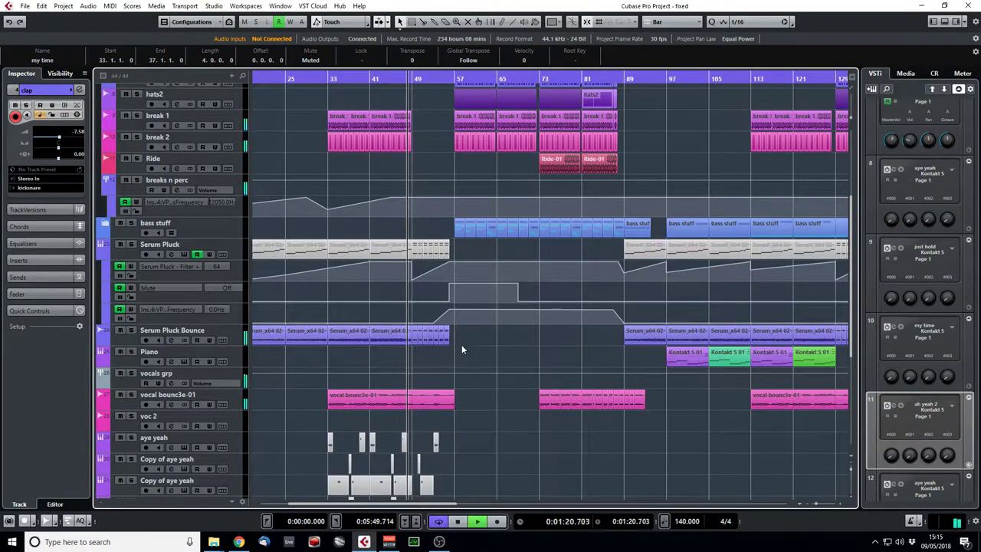
{"action": "scroll", "coordinate": [460, 320], "scroll_direction": "up", "scroll_amount": 4}
{"action": "scroll", "coordinate": [456, 315], "scroll_direction": "down", "scroll_amount": 4}
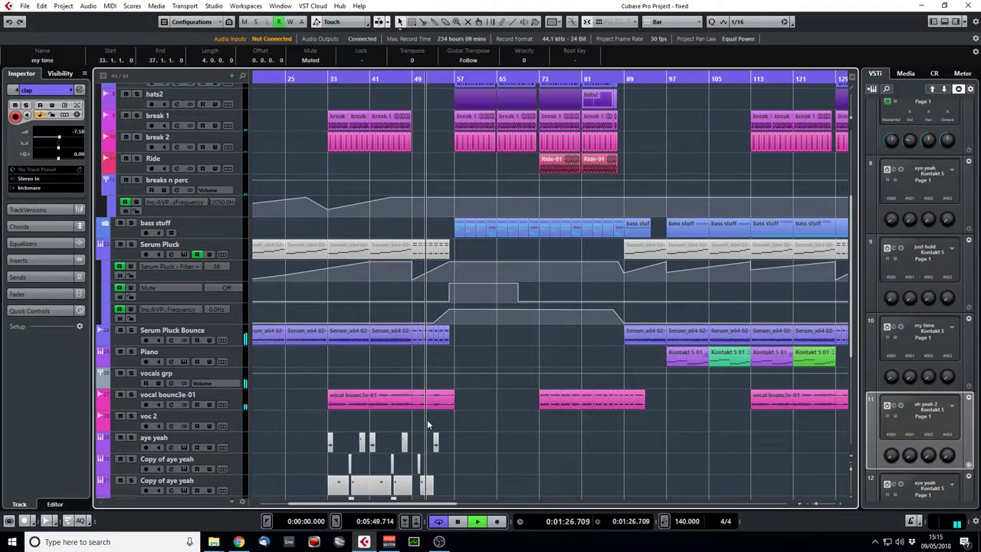
{"action": "scroll", "coordinate": [461, 418], "scroll_direction": "up", "scroll_amount": 4}
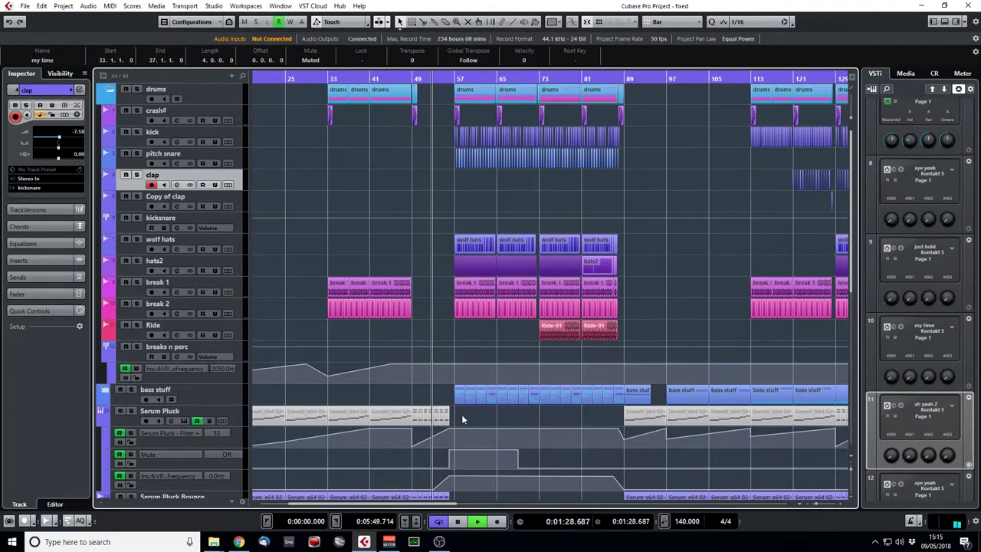
{"action": "scroll", "coordinate": [462, 417], "scroll_direction": "down", "scroll_amount": 9}
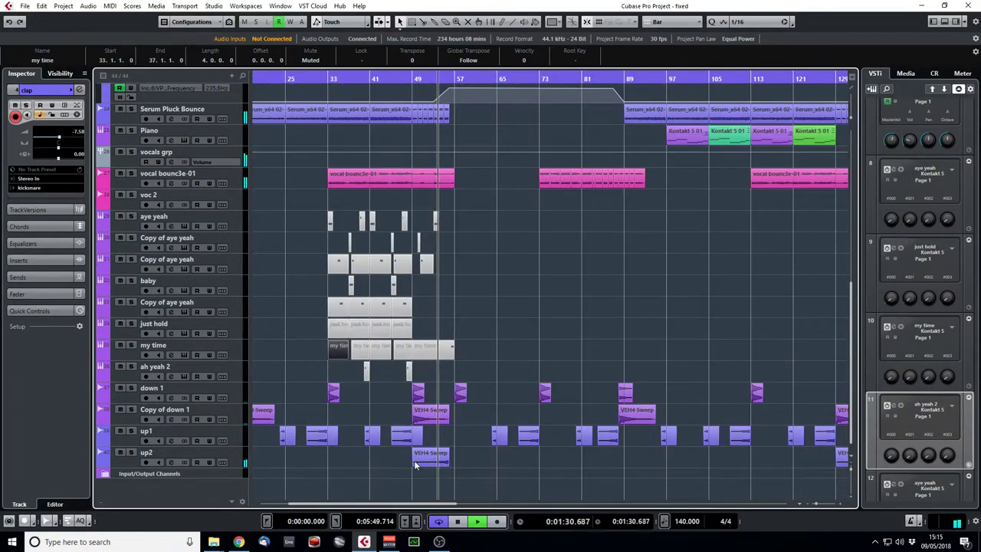
Audition the up2 sweep in solo during playback, and clear the solo again
{"action": "left_click", "coordinate": [131, 453]}
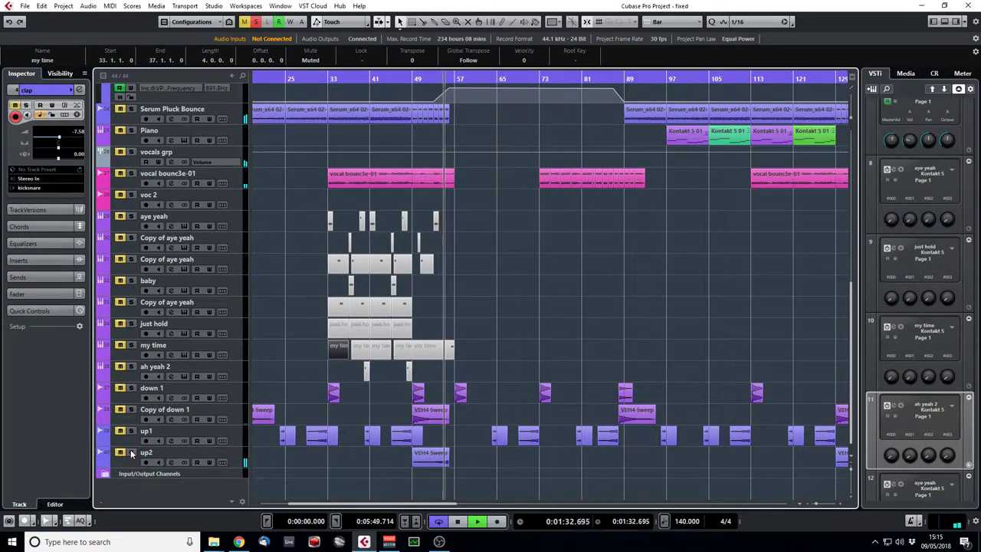
{"action": "scroll", "coordinate": [217, 94], "scroll_direction": "up", "scroll_amount": 4}
{"action": "left_click", "coordinate": [255, 22]}
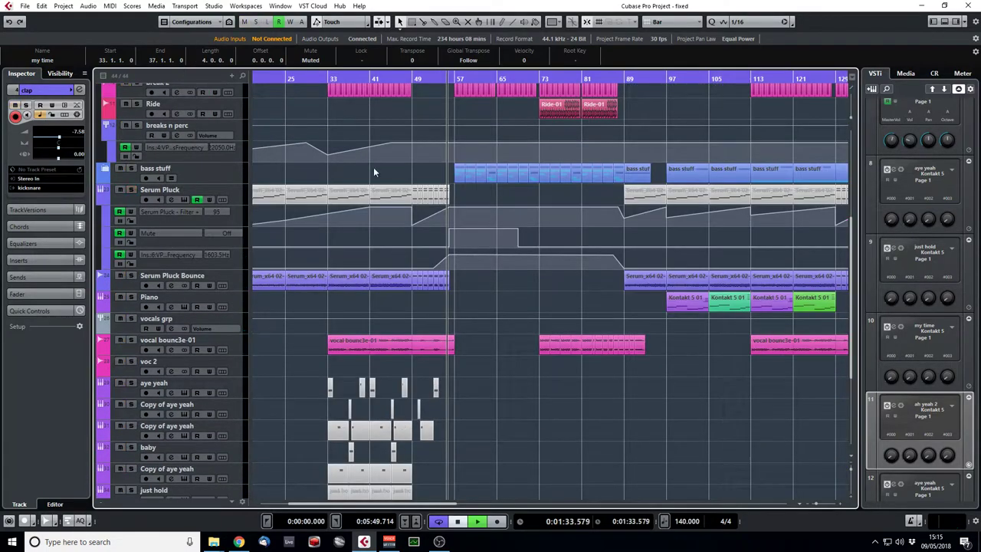
Play the vocal gap from bar 56, viewing the Serum Pluck mute automation and the vocal bounce in close-up
{"action": "scroll", "coordinate": [416, 221], "scroll_direction": "up", "scroll_amount": 4}
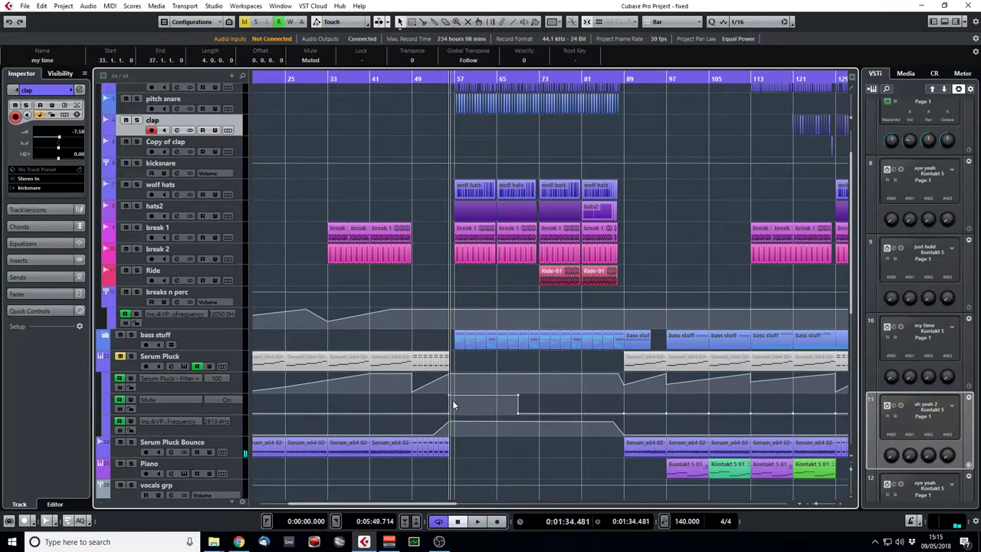
{"action": "left_click_drag", "start_coordinate": [447, 76], "coordinate": [438, 109]}
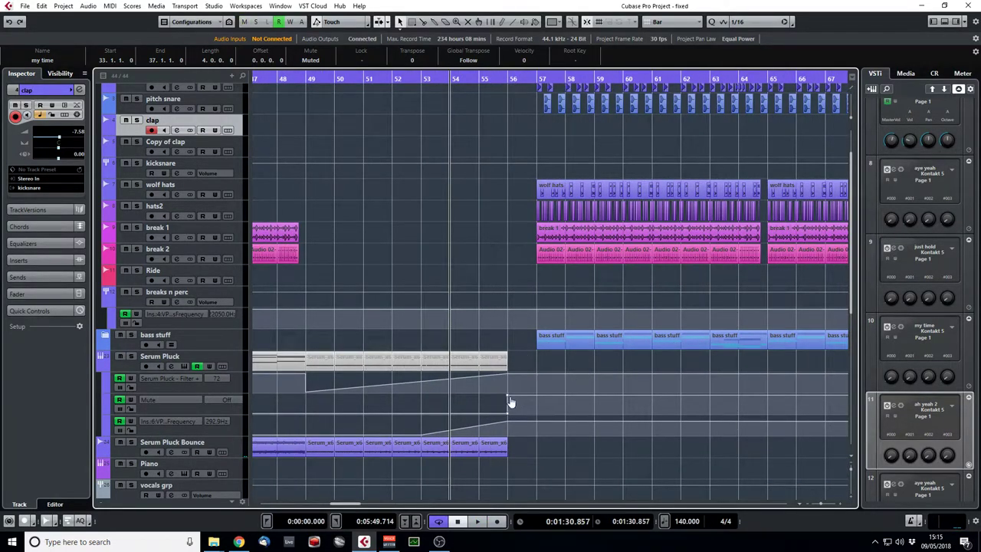
{"action": "left_click", "coordinate": [505, 78]}
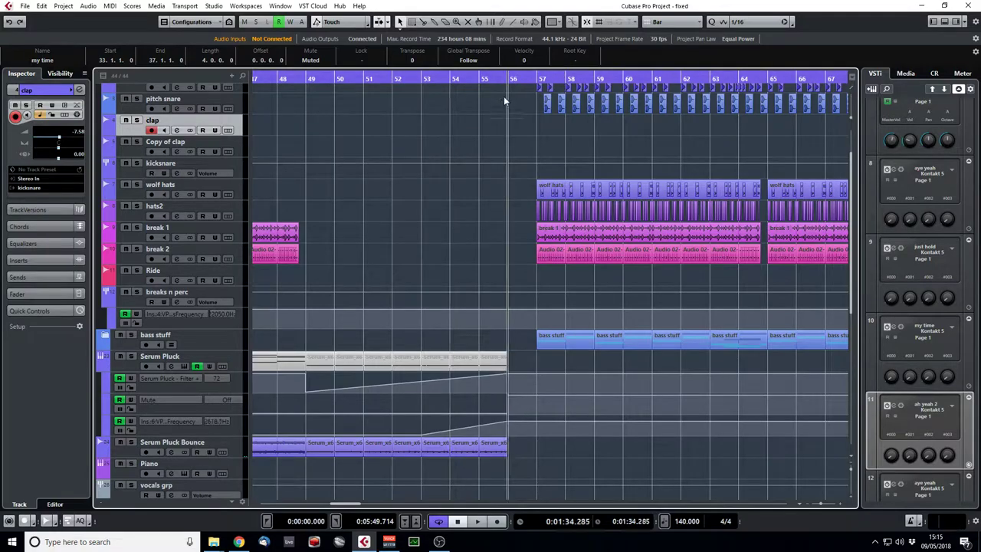
{"action": "scroll", "coordinate": [503, 107], "scroll_direction": "up", "scroll_amount": 1}
{"action": "scroll", "coordinate": [505, 111], "scroll_direction": "down", "scroll_amount": 5}
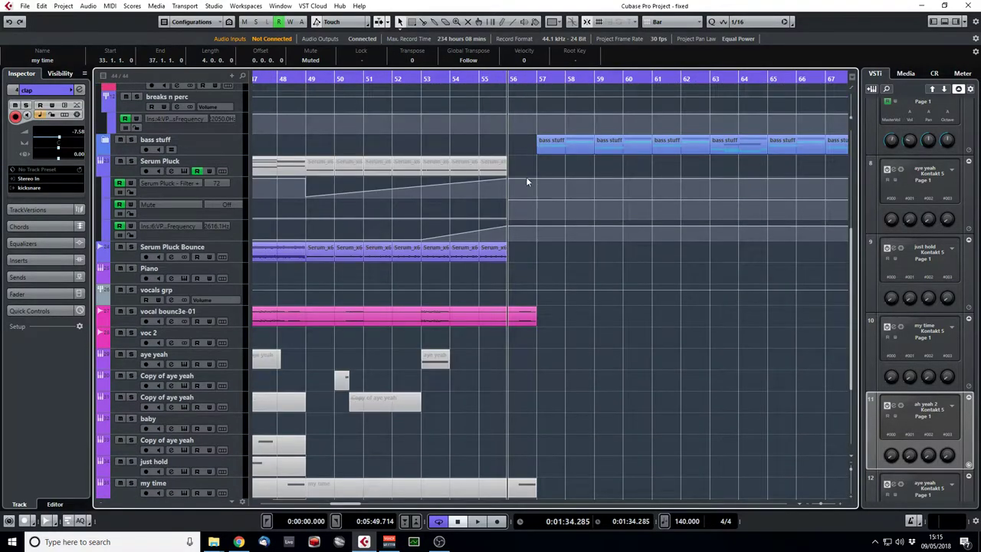
{"action": "scroll", "coordinate": [515, 322], "scroll_direction": "down", "scroll_amount": 4}
{"action": "scroll", "coordinate": [536, 223], "scroll_direction": "up", "scroll_amount": 10}
{"action": "key", "text": "space"}
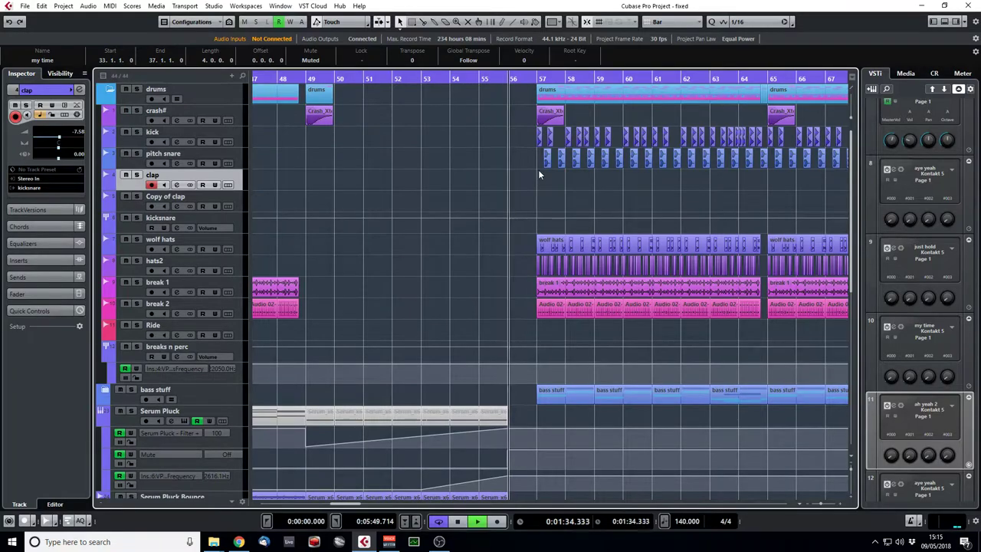
{"action": "scroll", "coordinate": [528, 182], "scroll_direction": "down", "scroll_amount": 8}
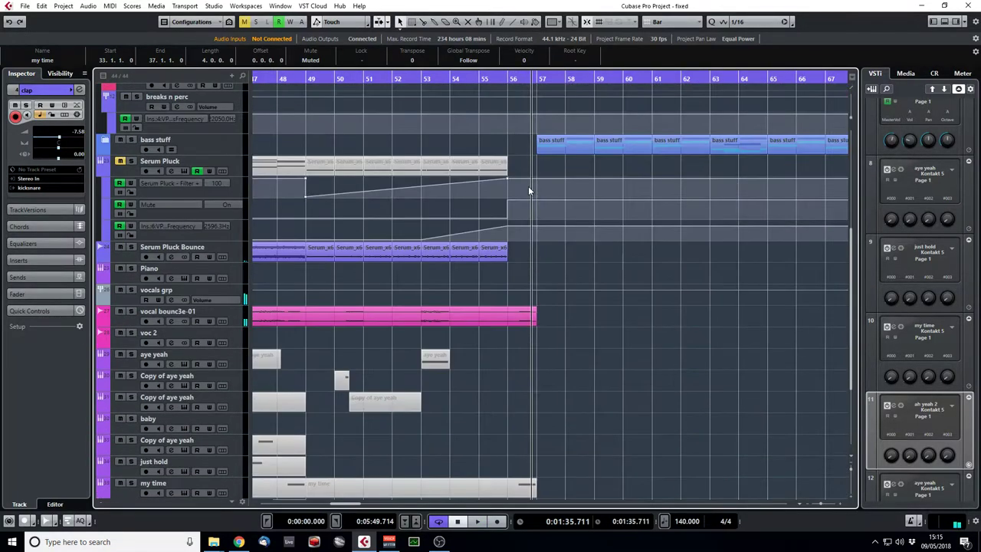
{"action": "scroll", "coordinate": [528, 191], "scroll_direction": "up", "scroll_amount": 5}
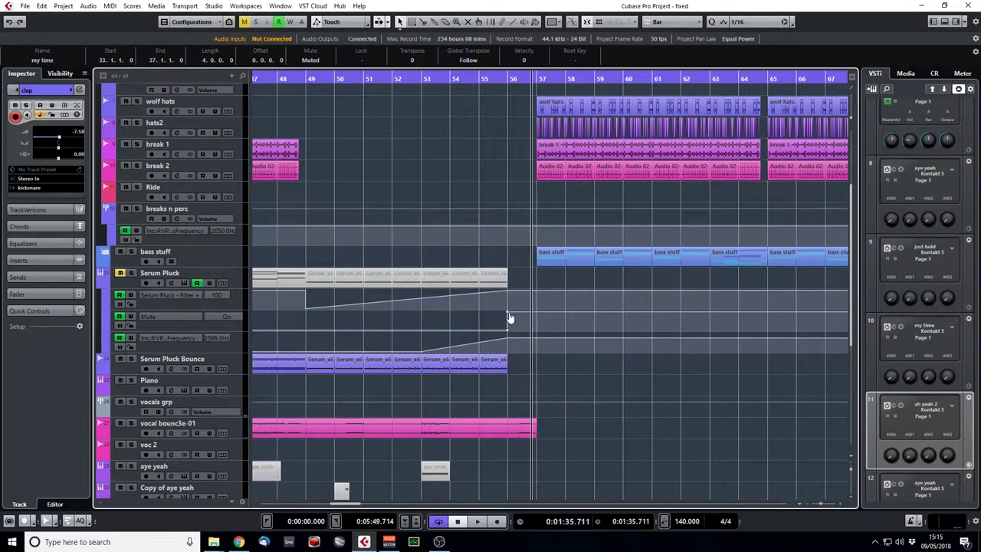
Solo Serum Pluck Bounce, play it from bar 55, and return the playhead to bar 56 in a full arrangement view
{"action": "left_click", "coordinate": [480, 80]}
{"action": "key", "text": "h"}
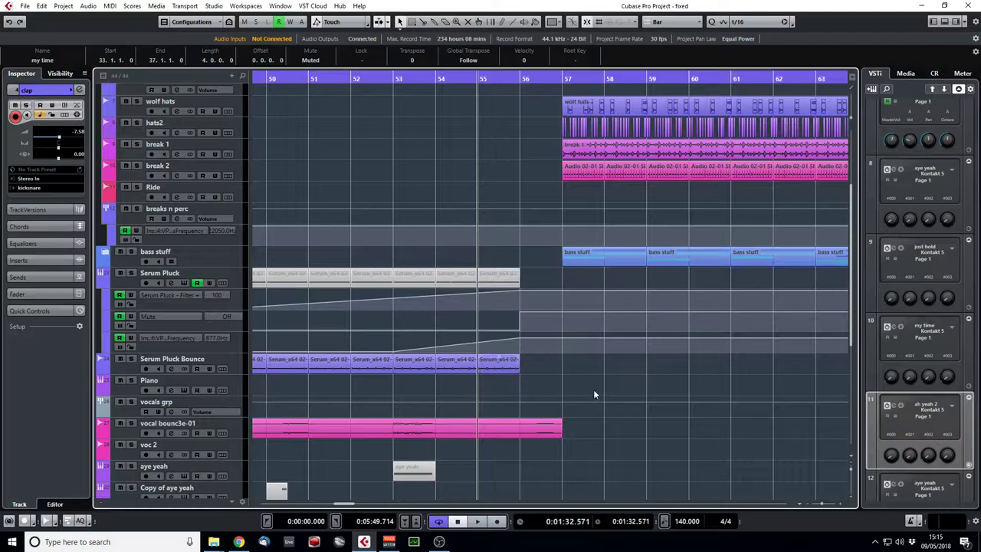
{"action": "left_click", "coordinate": [131, 358]}
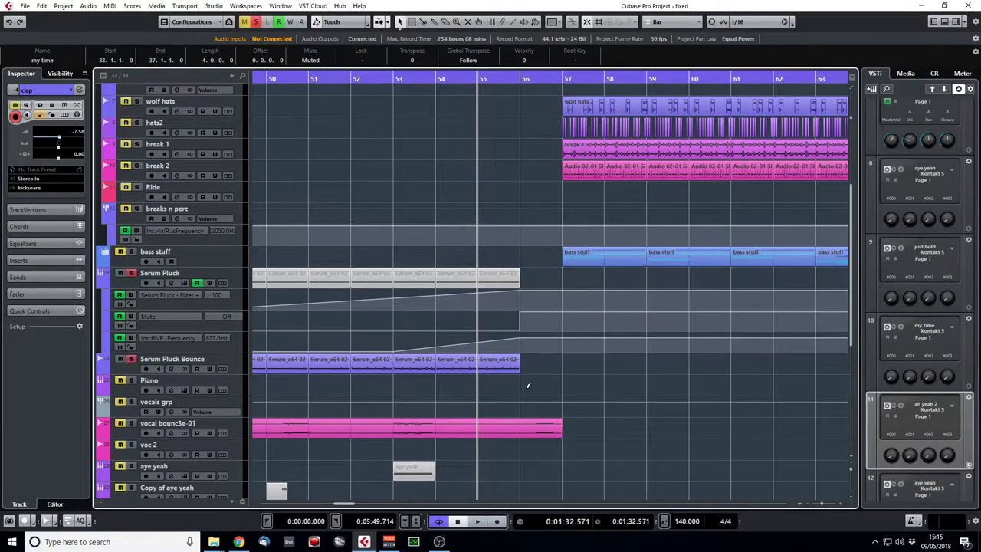
{"action": "key", "text": "space"}
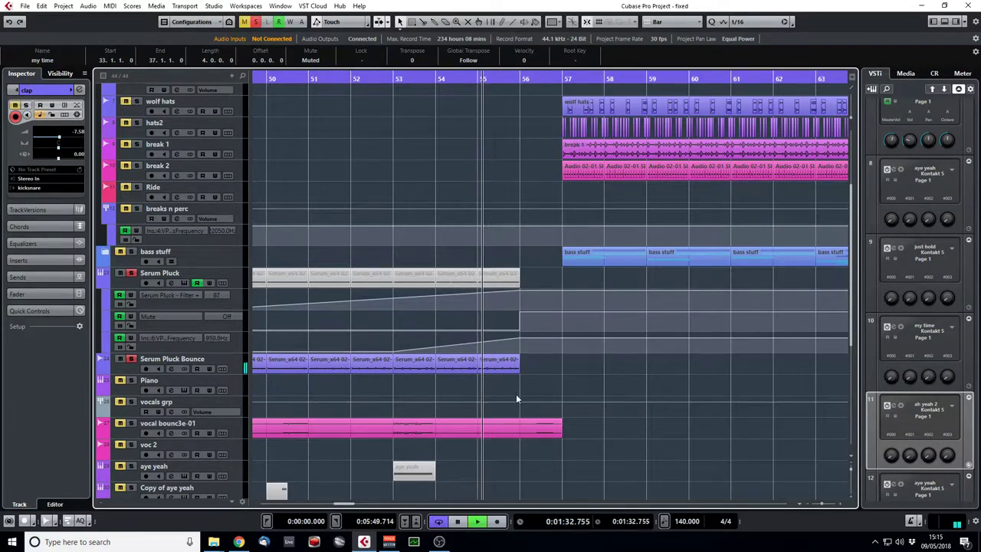
{"action": "key", "text": "space"}
{"action": "left_click", "coordinate": [520, 86]}
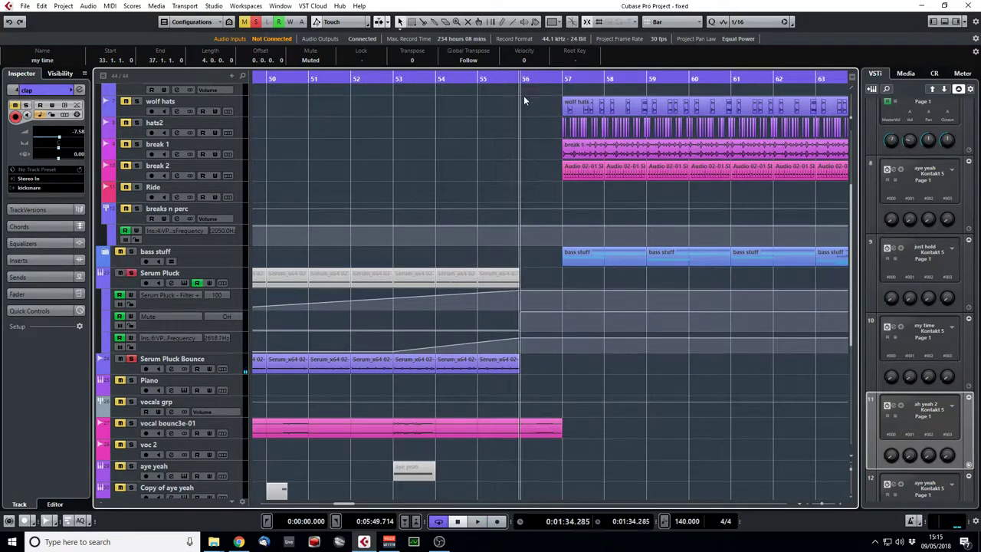
{"action": "left_click_drag", "start_coordinate": [826, 508], "coordinate": [588, 370]}
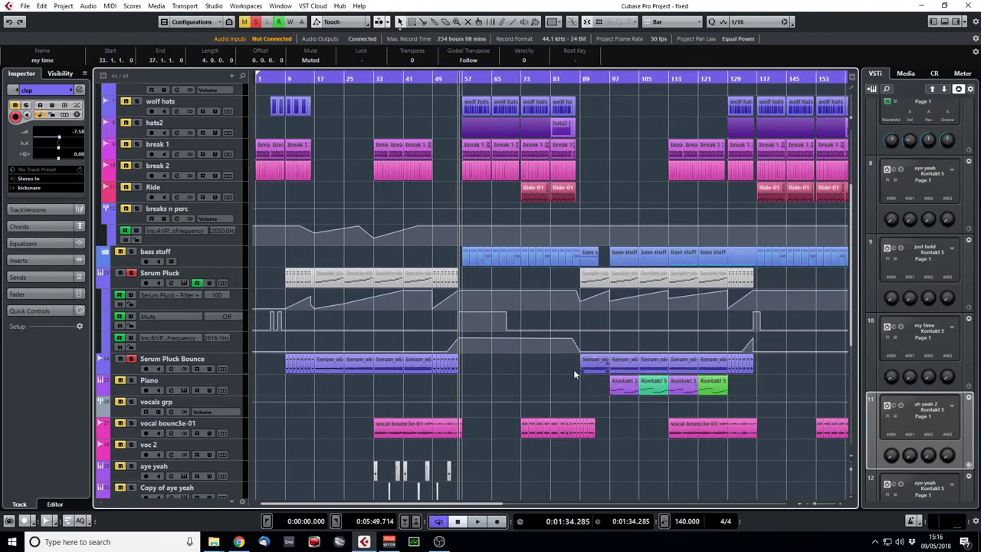
Set the locator range to bars 57 to 65, spanning the first section of the drop
{"action": "scroll", "coordinate": [342, 140], "scroll_direction": "up", "scroll_amount": 4}
{"action": "scroll", "coordinate": [460, 89], "scroll_direction": "up", "scroll_amount": 3}
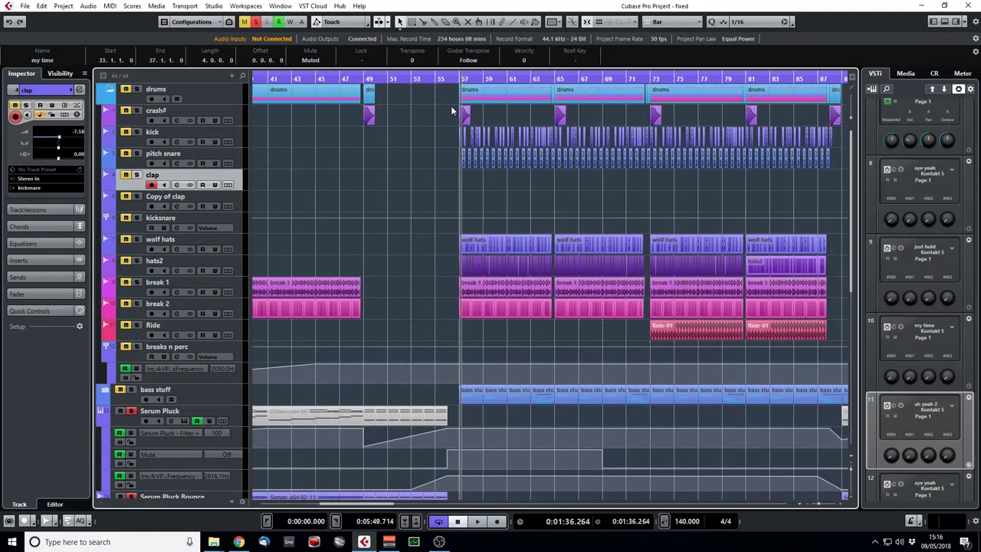
{"action": "left_click", "coordinate": [555, 75], "text": "alt"}
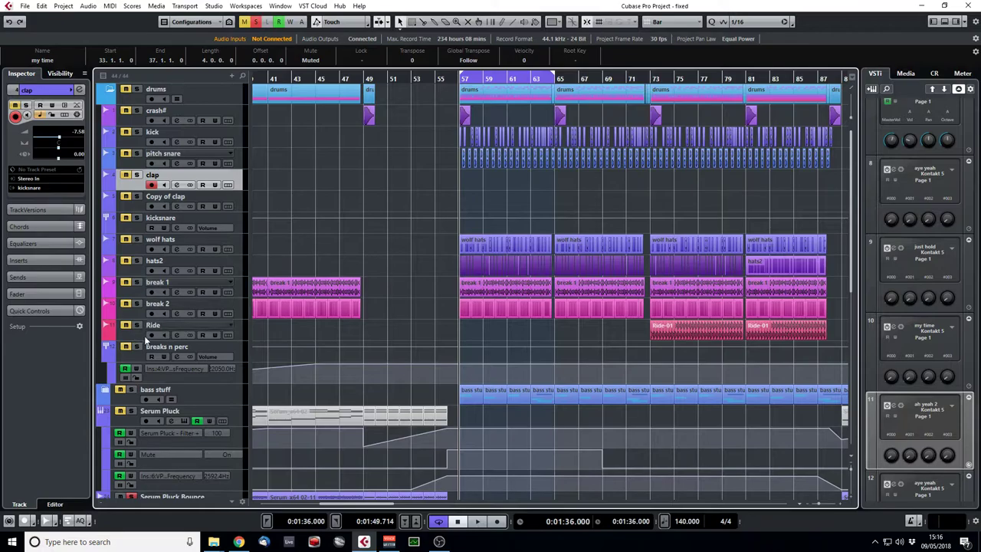
Solo the wolf hats, hats2, break 1, break 2 and Ride tracks and play them from bar 57
{"action": "left_click_drag", "start_coordinate": [136, 325], "coordinate": [136, 239]}
{"action": "left_click_drag", "start_coordinate": [454, 80], "coordinate": [463, 103]}
{"action": "key", "text": "space"}
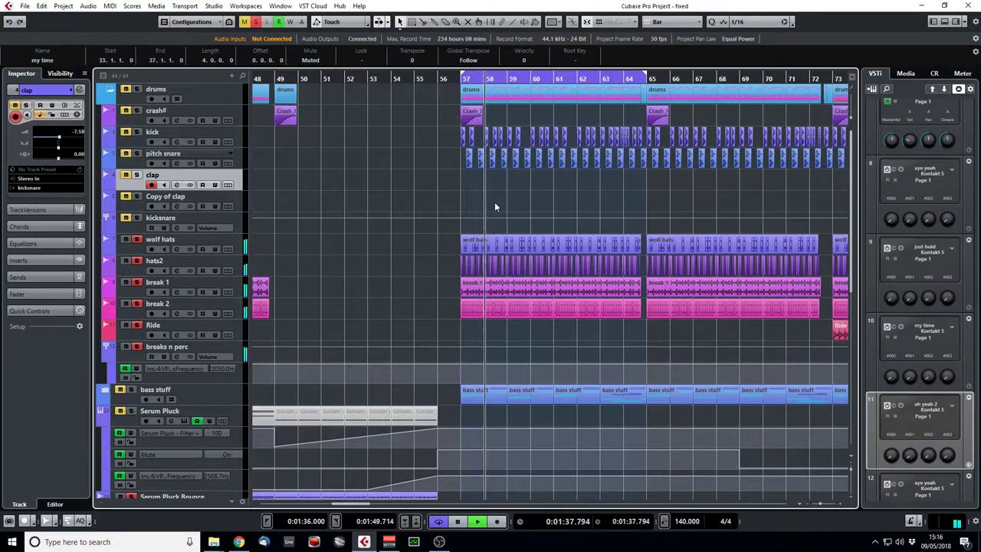
{"action": "key", "text": "space"}
Inspect the Trackspacer insert and its frequency controls in the breaks n perc channel settings, and close both windows
{"action": "left_click", "coordinate": [238, 352]}
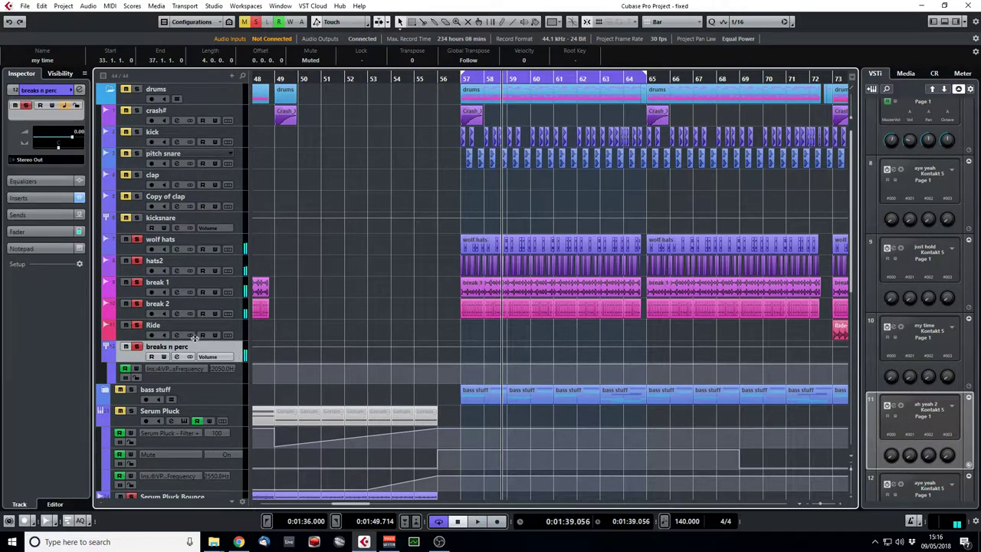
{"action": "left_click", "coordinate": [80, 90]}
{"action": "left_click_drag", "start_coordinate": [504, 259], "coordinate": [431, 208]}
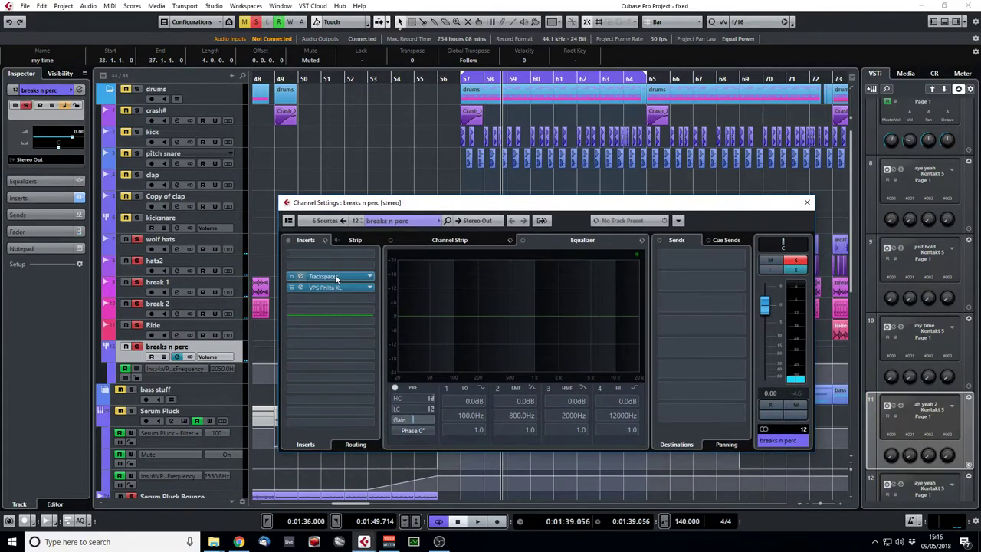
{"action": "left_click", "coordinate": [335, 277]}
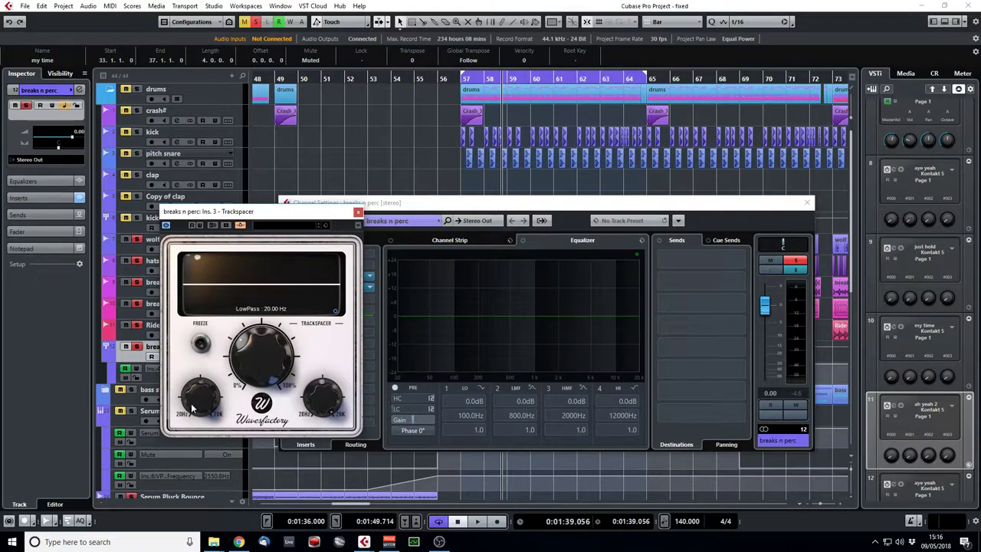
{"action": "left_click_drag", "start_coordinate": [190, 407], "coordinate": [196, 420]}
{"action": "left_click_drag", "start_coordinate": [326, 214], "coordinate": [494, 233]}
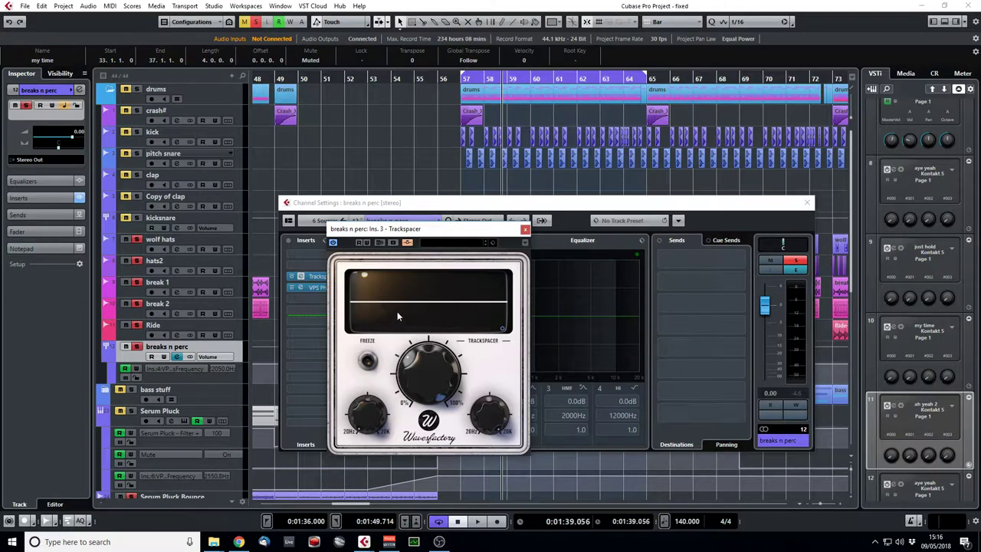
{"action": "left_click", "coordinate": [526, 231]}
{"action": "left_click", "coordinate": [807, 202]}
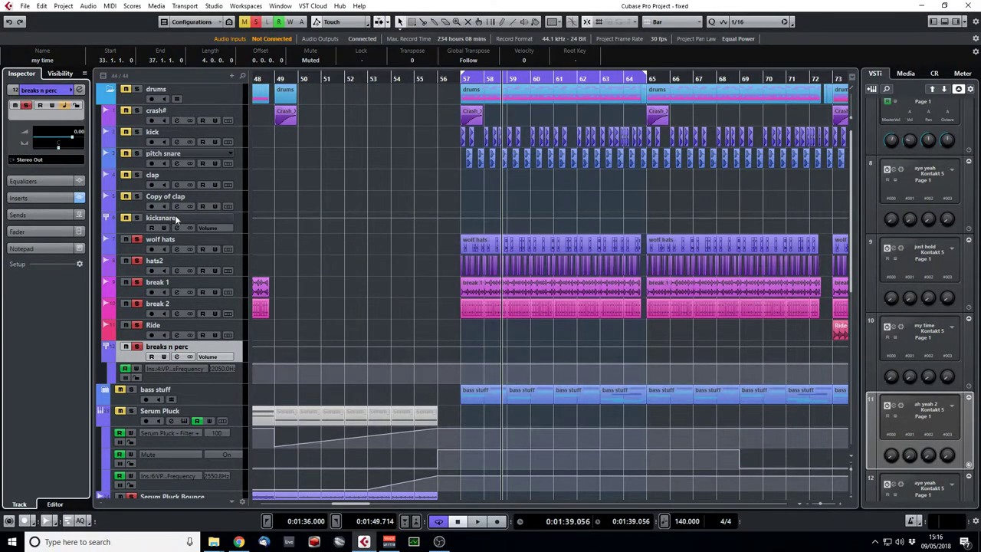
Add the kicksnare group to the solo, view the sends in its channel settings, and close the window
{"action": "left_click", "coordinate": [238, 224]}
{"action": "left_click", "coordinate": [136, 218]}
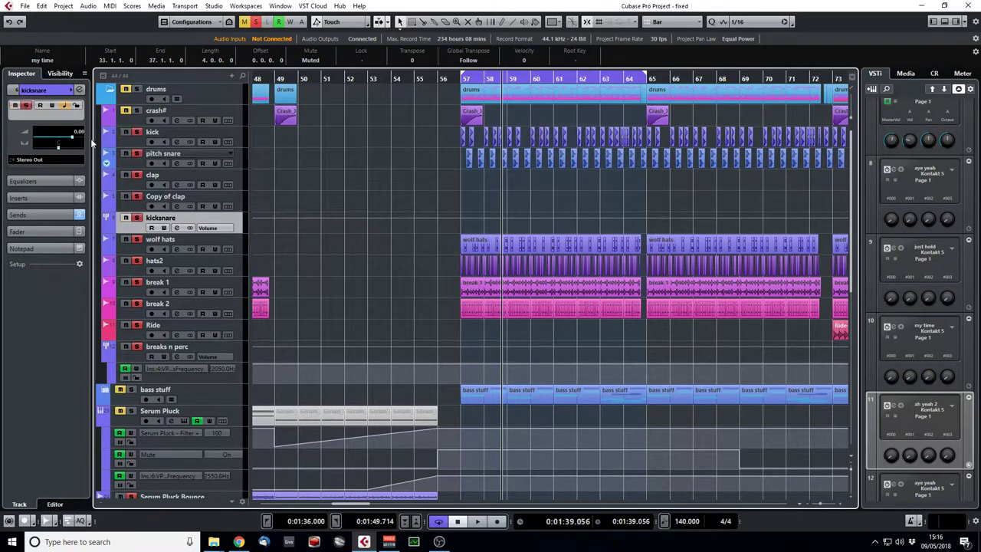
{"action": "left_click", "coordinate": [80, 91]}
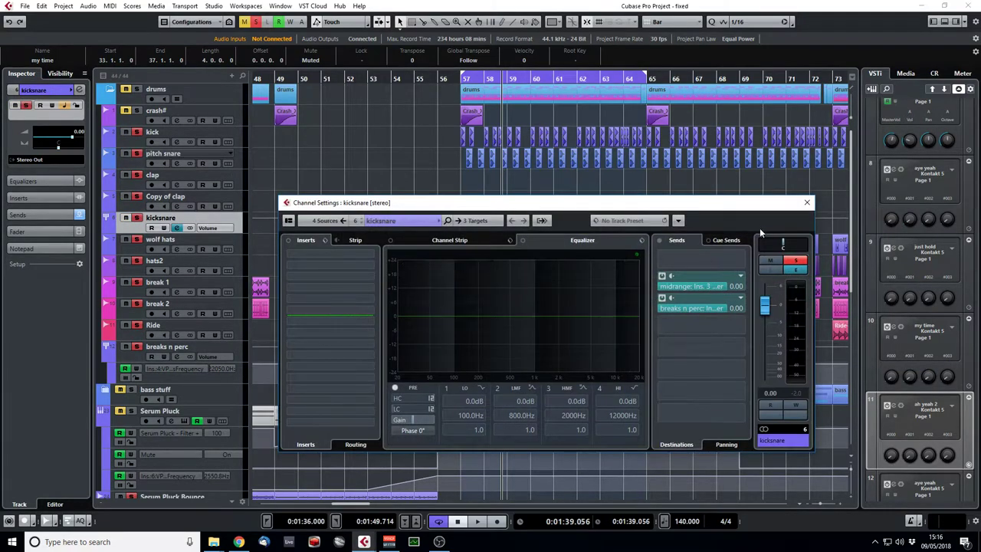
{"action": "left_click", "coordinate": [805, 204]}
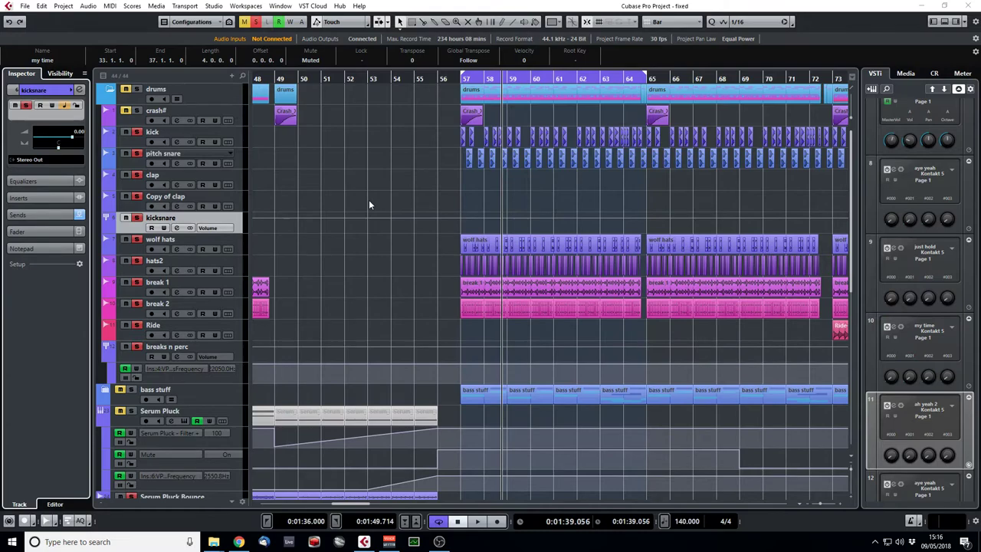
Clear all drum solos, solo only the kicksnare group, and play the kick and pitch snare from bar 57
{"action": "left_click", "coordinate": [240, 138]}
{"action": "left_click", "coordinate": [244, 158]}
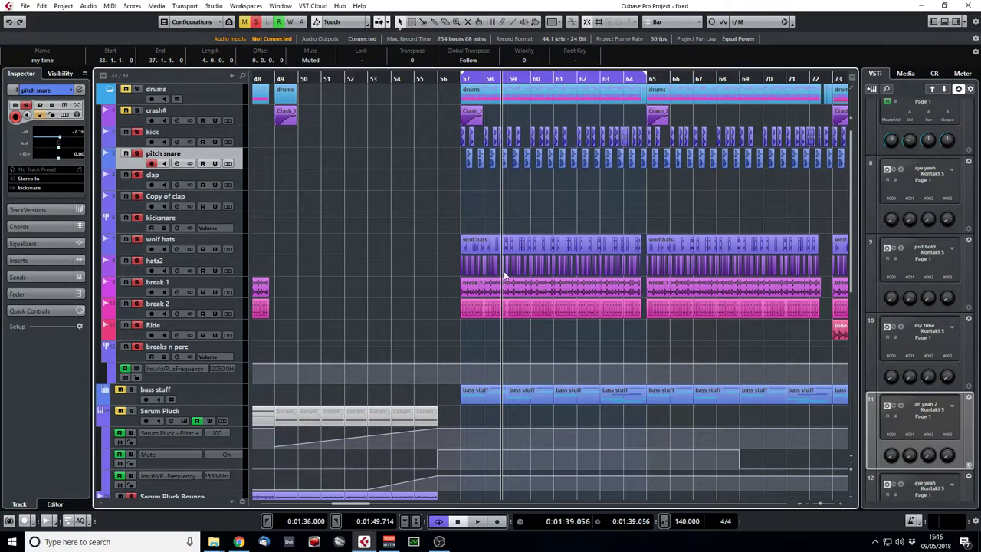
{"action": "left_click_drag", "start_coordinate": [469, 78], "coordinate": [479, 120]}
{"action": "key", "text": "g"}
{"action": "key", "text": "g"}
{"action": "key", "text": "g"}
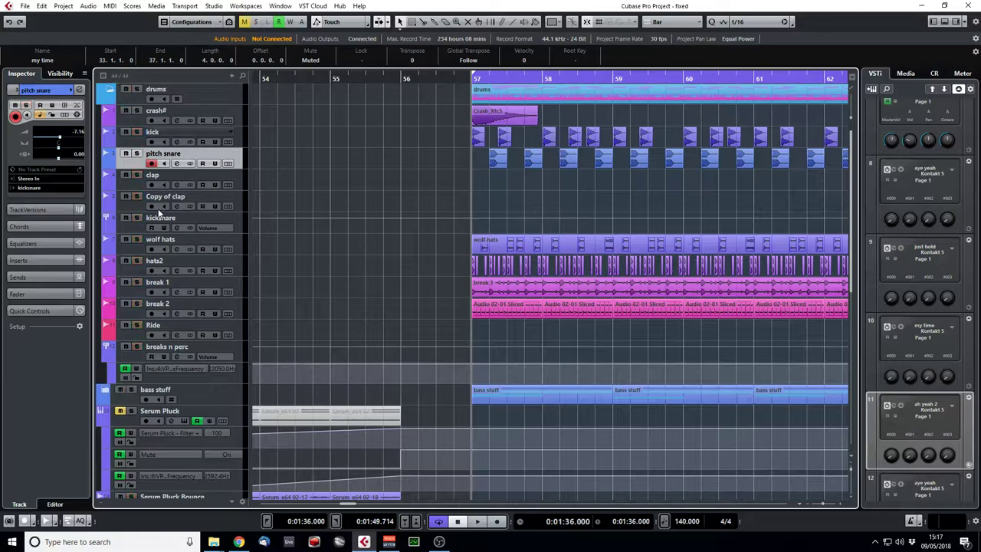
{"action": "left_click", "coordinate": [136, 218]}
{"action": "key", "text": "space"}
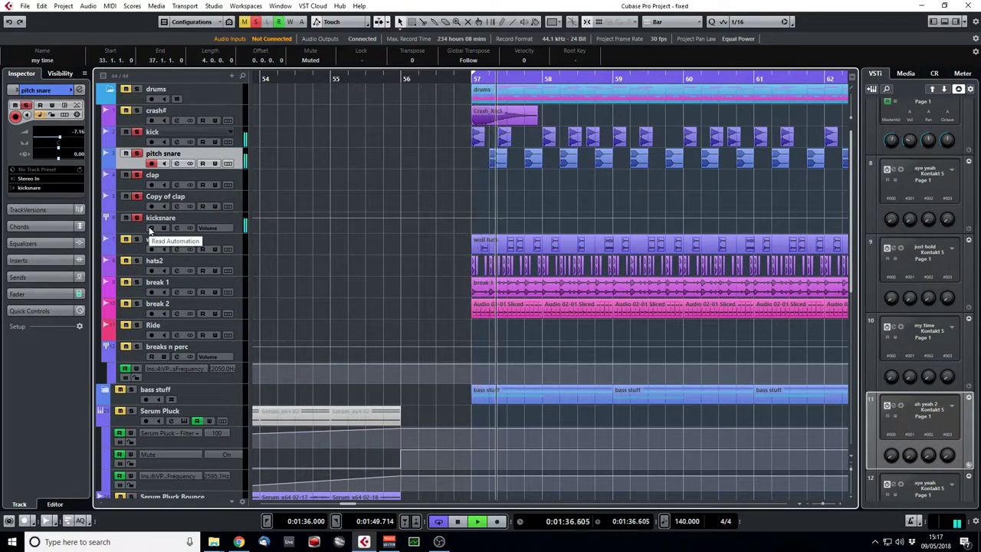
{"action": "key", "text": "space"}
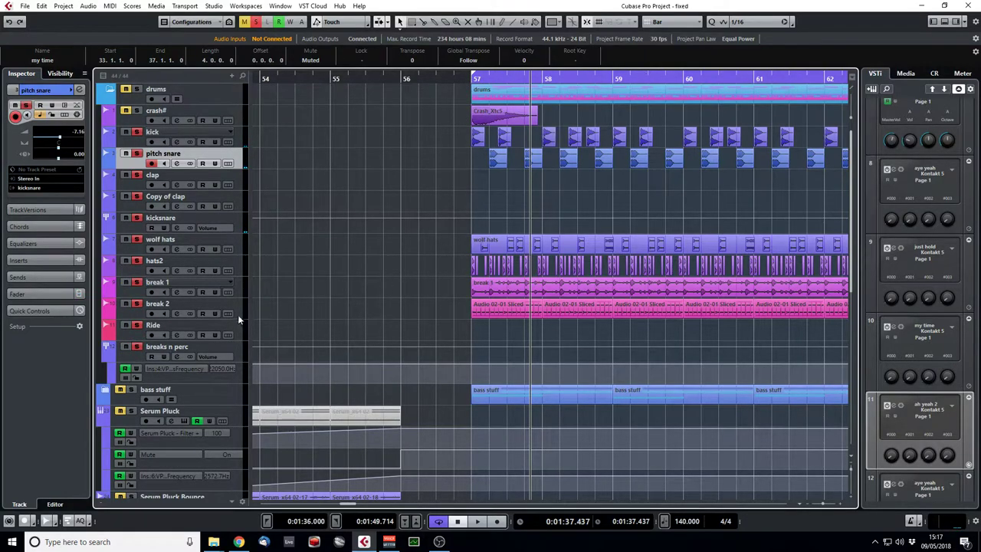
Reopen Trackspacer on breaks n perc, play the soloed drums from bar 57 to watch its curves, and close the windows
{"action": "left_click", "coordinate": [234, 347]}
{"action": "left_click", "coordinate": [177, 356]}
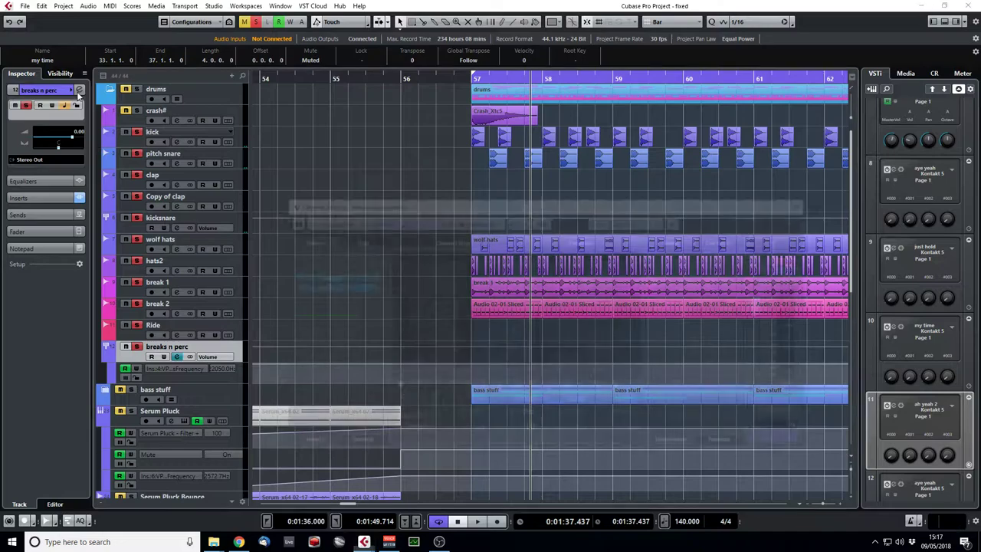
{"action": "left_click", "coordinate": [329, 276]}
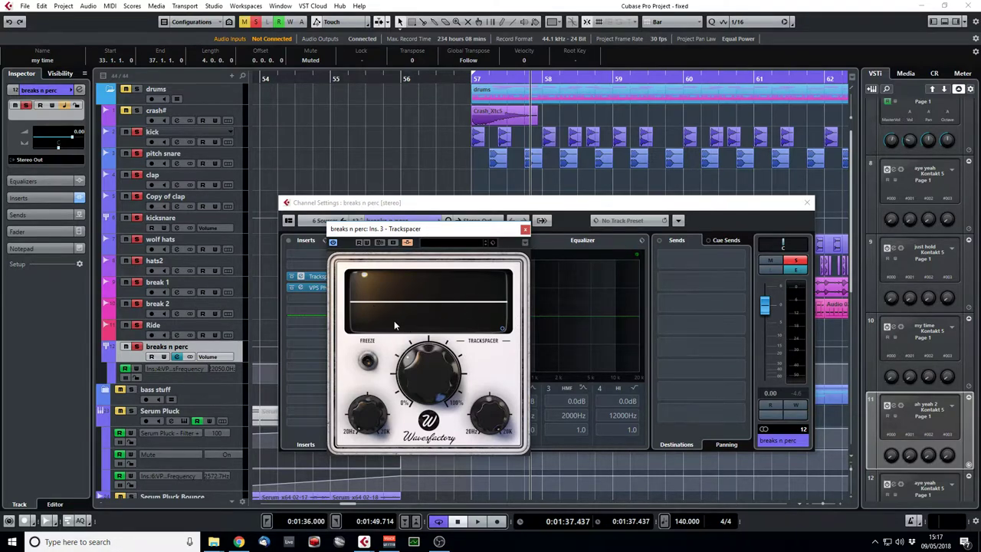
{"action": "mouse_move", "coordinate": [412, 363]}
{"action": "left_click", "coordinate": [466, 77]}
{"action": "key", "text": "space"}
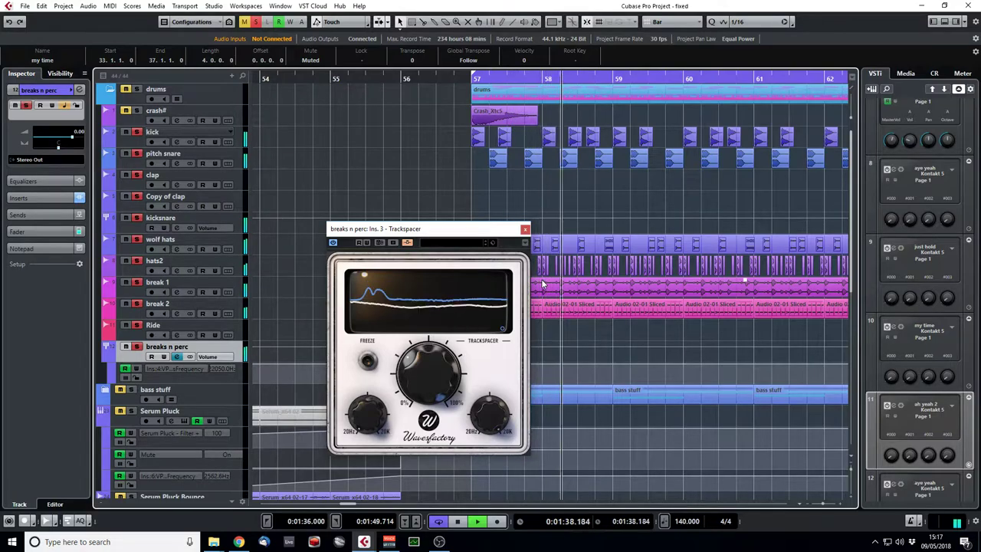
{"action": "left_click", "coordinate": [525, 229]}
{"action": "key", "text": "space"}
{"action": "left_click", "coordinate": [498, 203]}
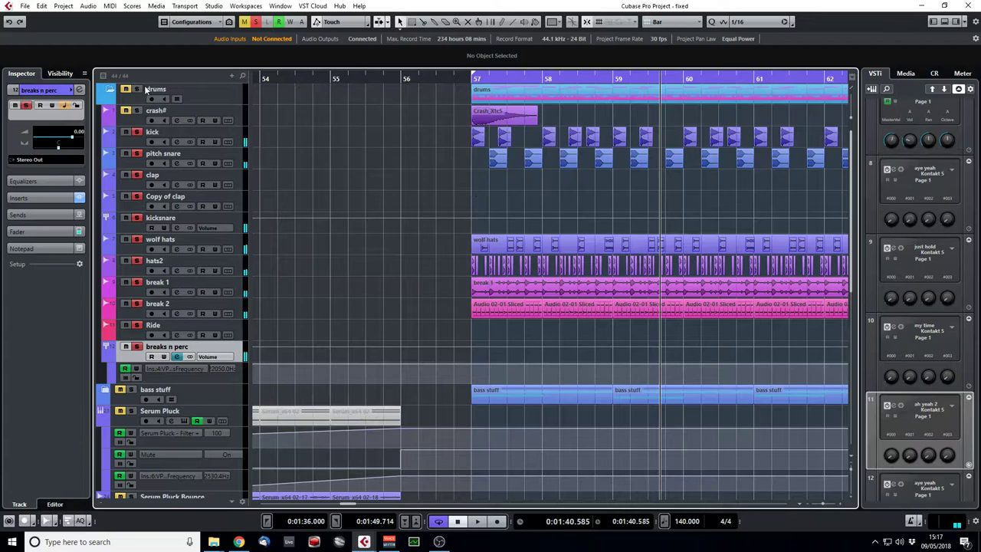
Play the full mix from bar 57, and audition only the kick and pitch snare in solo
{"action": "left_click_drag", "start_coordinate": [473, 79], "coordinate": [475, 98]}
{"action": "key", "text": "space"}
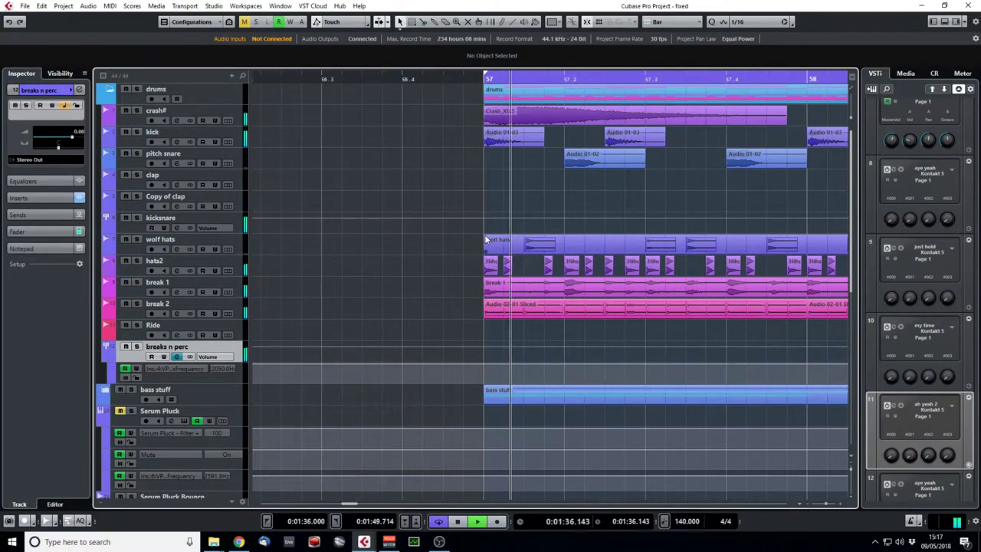
{"action": "left_click", "coordinate": [137, 154]}
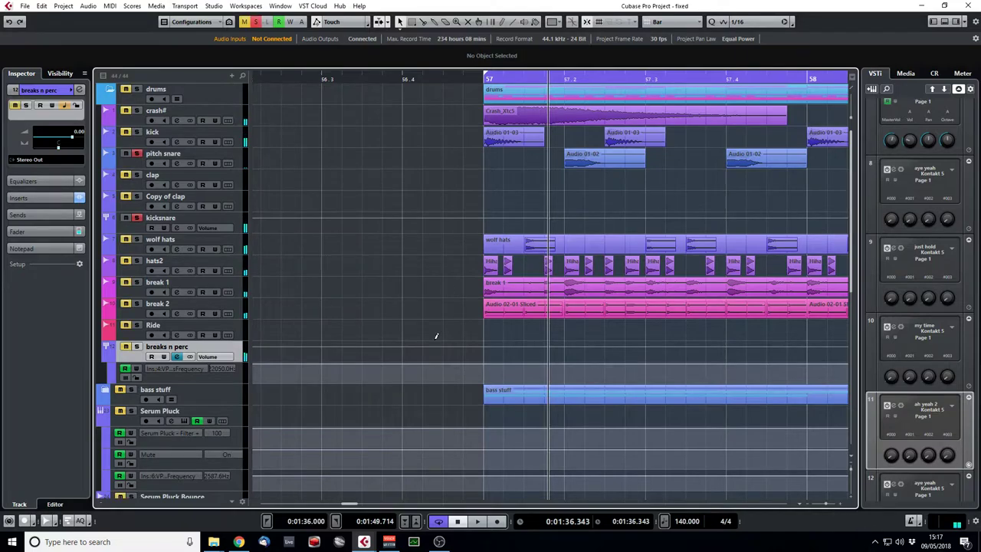
{"action": "left_click", "coordinate": [138, 132]}
{"action": "key", "text": "space"}
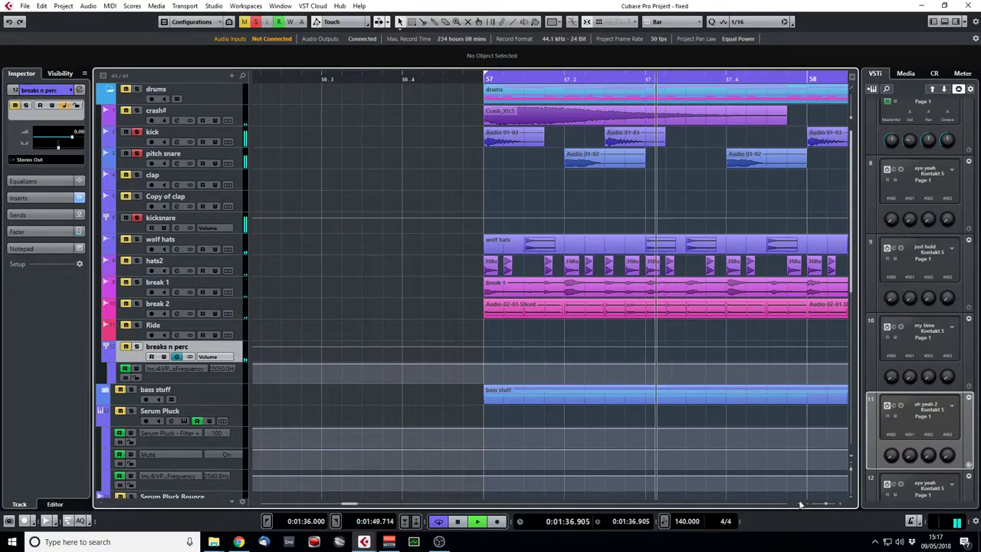
{"action": "left_click_drag", "start_coordinate": [826, 506], "coordinate": [817, 505]}
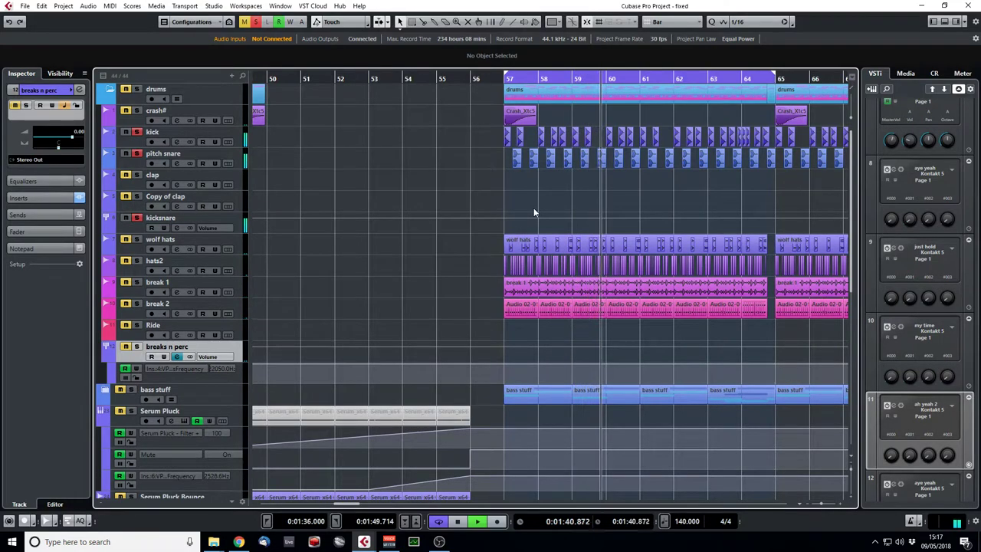
{"action": "key", "text": "space"}
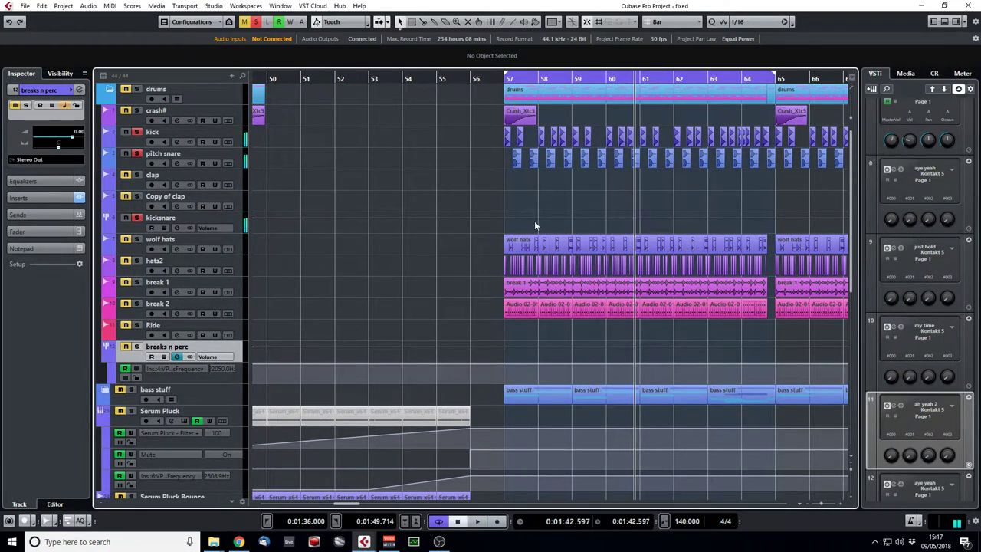
Examine the kick and pitch snare pattern in close-up at bar 57 and replay it in solo
{"action": "left_click_drag", "start_coordinate": [509, 82], "coordinate": [517, 108]}
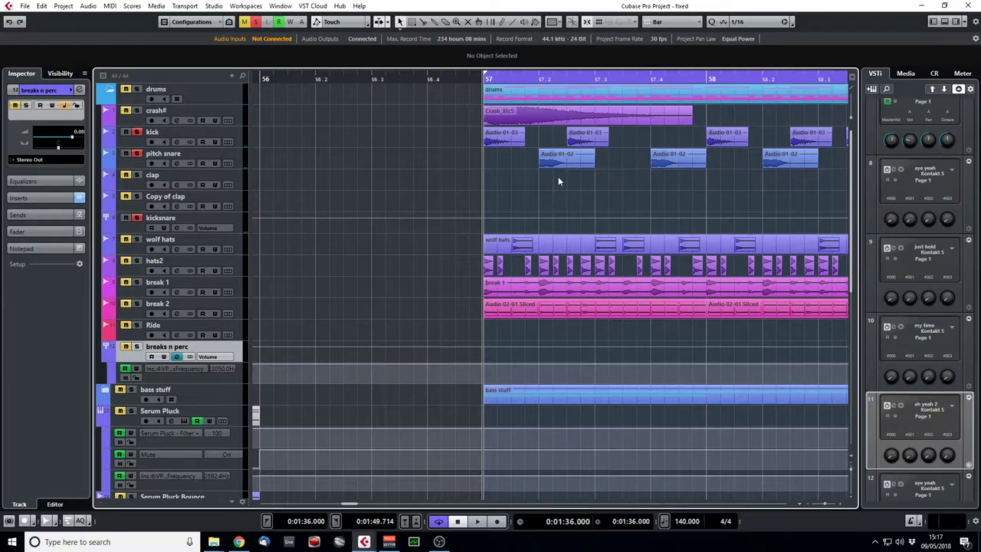
{"action": "scroll", "coordinate": [536, 184], "scroll_direction": "down", "scroll_amount": 4}
{"action": "scroll", "coordinate": [510, 218], "scroll_direction": "up", "scroll_amount": 4}
{"action": "left_click_drag", "start_coordinate": [825, 507], "coordinate": [819, 506]}
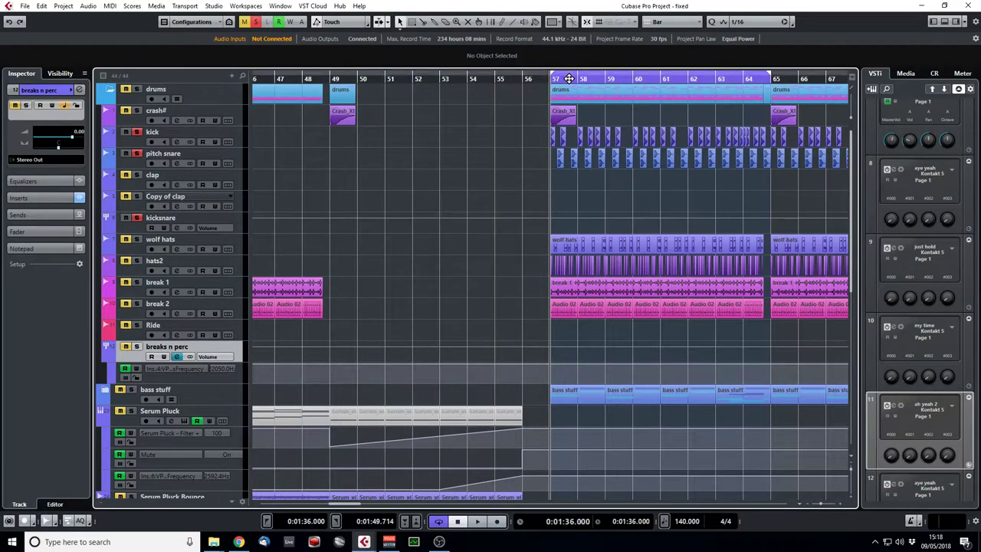
{"action": "left_click_drag", "start_coordinate": [569, 77], "coordinate": [606, 195]}
{"action": "key", "text": "space"}
{"action": "key", "text": "space"}
{"action": "left_click", "coordinate": [533, 79]}
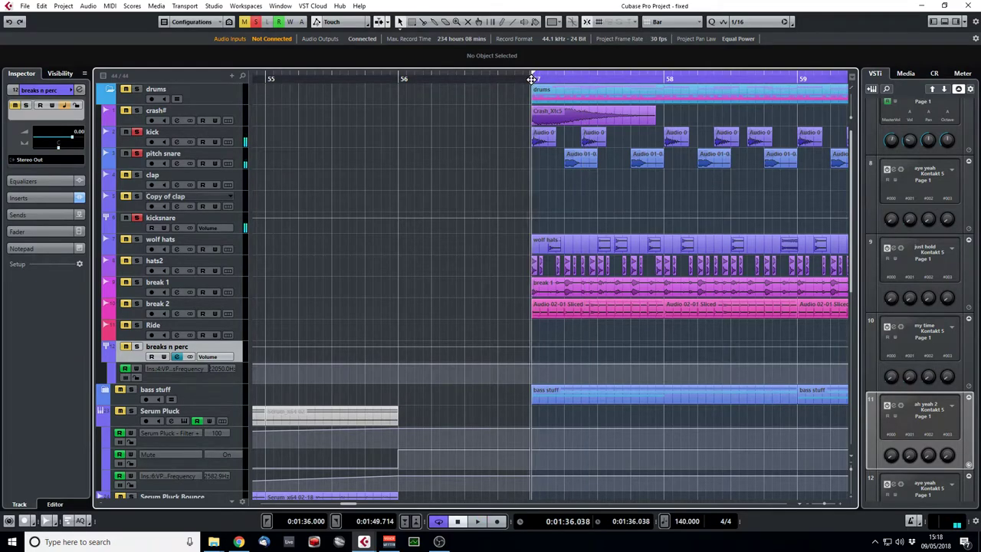
{"action": "key", "text": "space"}
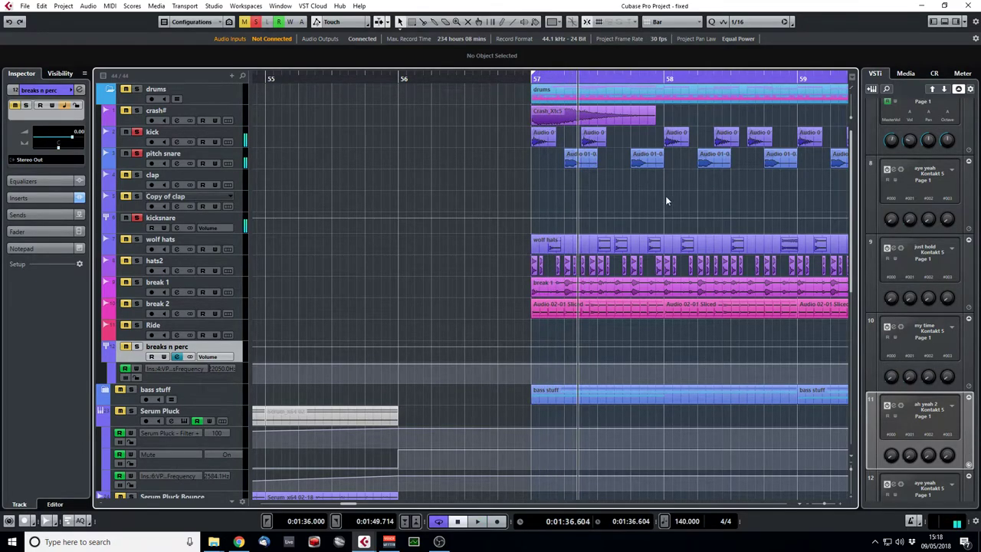
Solo the whole drums folder and play it from bar 73, where the Ride enters
{"action": "left_click_drag", "start_coordinate": [826, 506], "coordinate": [818, 506]}
{"action": "scroll", "coordinate": [587, 264], "scroll_direction": "down", "scroll_amount": 5}
{"action": "scroll", "coordinate": [587, 264], "scroll_direction": "up", "scroll_amount": 5}
{"action": "left_click", "coordinate": [771, 79]}
{"action": "left_click", "coordinate": [749, 79]}
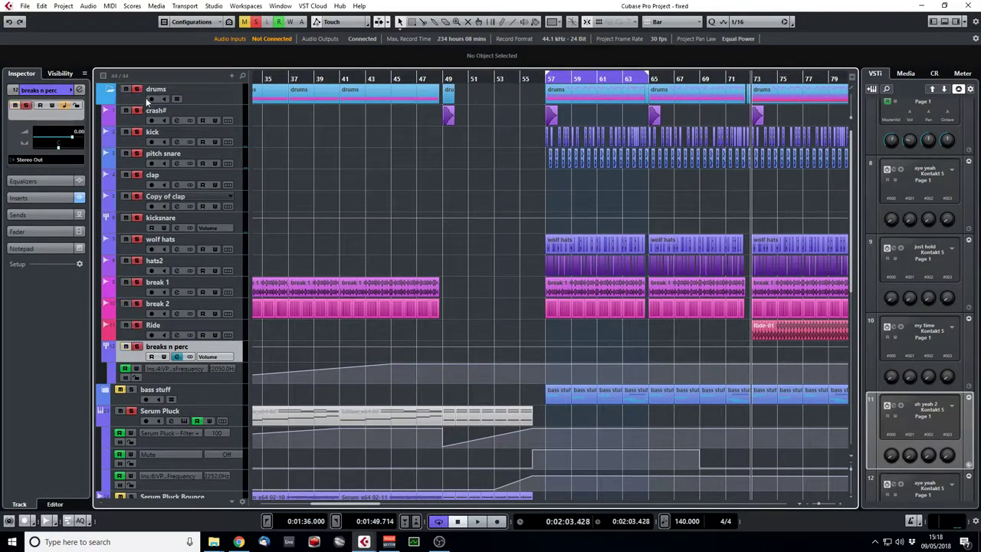
{"action": "key", "text": "space"}
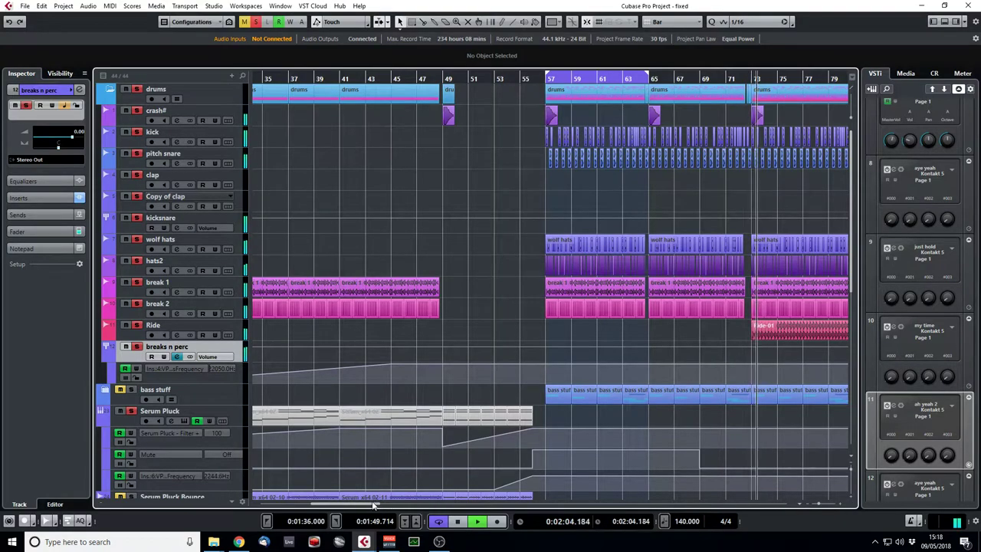
Audition the Ride track in solo during playback, clear its solo, and stop playback
{"action": "left_click_drag", "start_coordinate": [382, 506], "coordinate": [414, 506]}
{"action": "scroll", "coordinate": [482, 307], "scroll_direction": "down", "scroll_amount": 3}
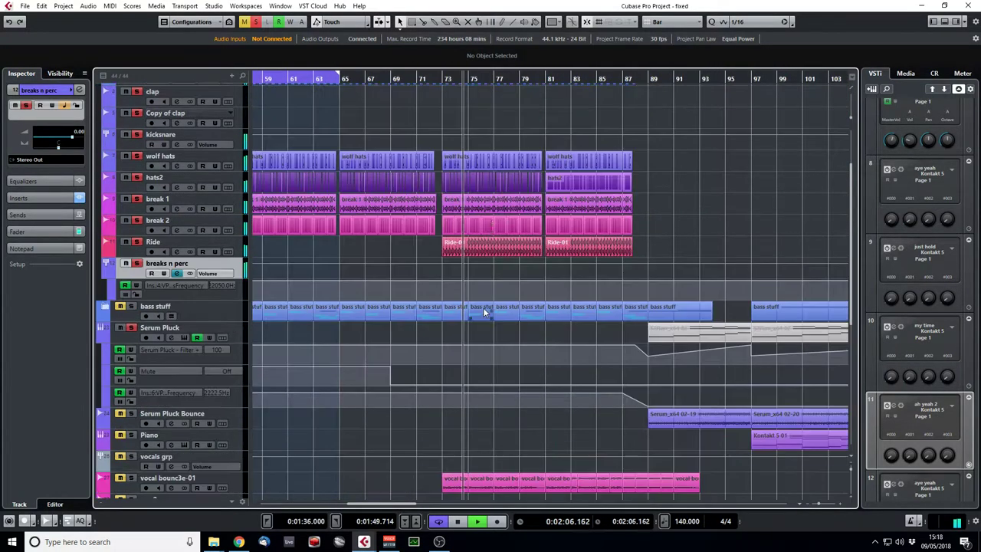
{"action": "left_click", "coordinate": [136, 263]}
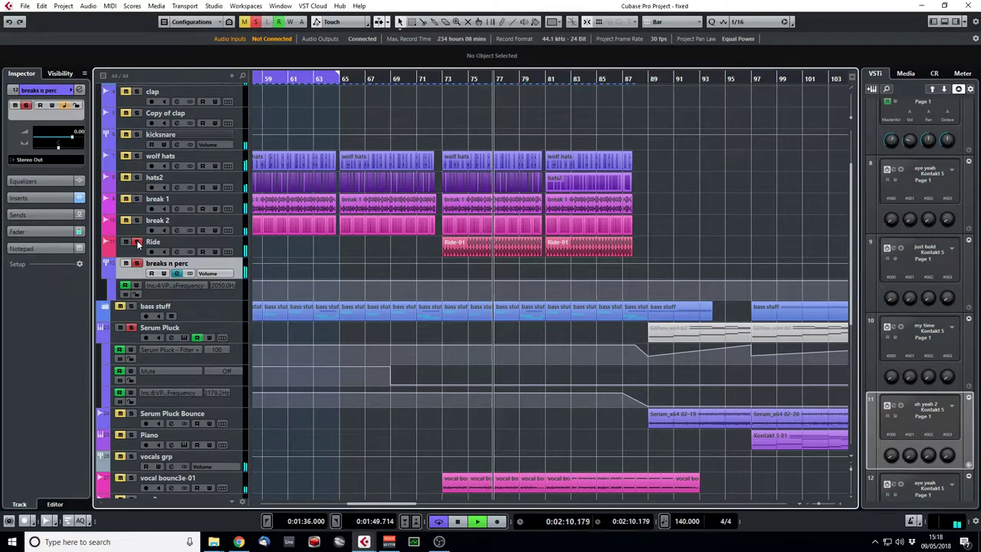
{"action": "key", "text": "space"}
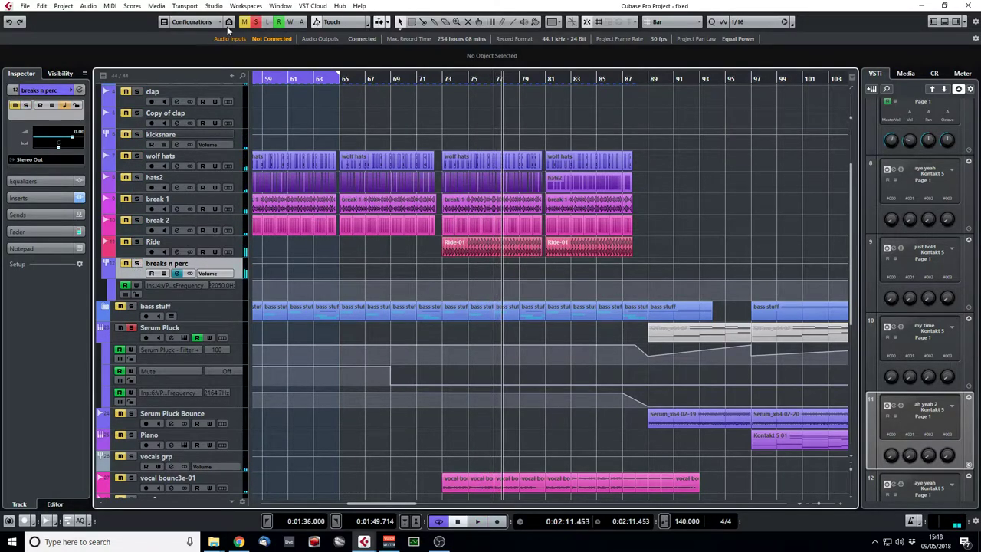
Look over the vocal and sweep tracks around the drop, and collapse the drums folder track
{"action": "scroll", "coordinate": [462, 436], "scroll_direction": "down", "scroll_amount": 5}
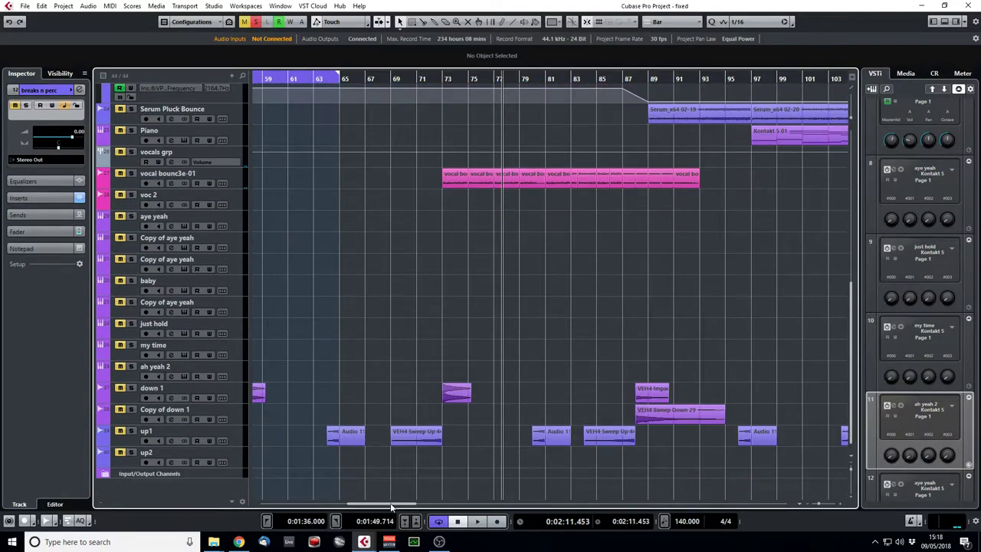
{"action": "left_click_drag", "start_coordinate": [391, 507], "coordinate": [353, 507]}
{"action": "scroll", "coordinate": [660, 212], "scroll_direction": "up", "scroll_amount": 5}
{"action": "scroll", "coordinate": [481, 251], "scroll_direction": "down", "scroll_amount": 3}
{"action": "scroll", "coordinate": [481, 250], "scroll_direction": "up", "scroll_amount": 3}
{"action": "left_click", "coordinate": [110, 89]}
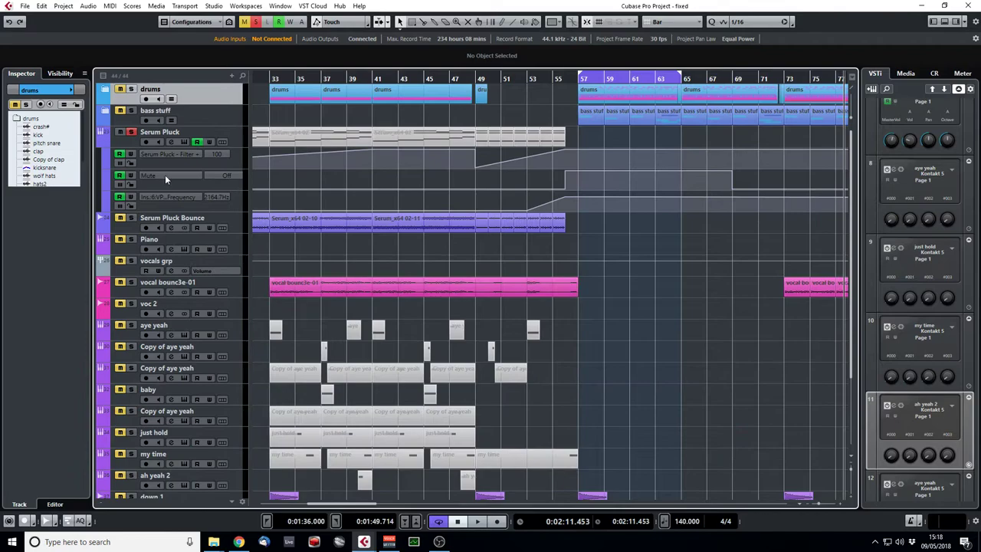
Clear the Serum Pluck solo, solo and expand the bass stuff folder, and play it from bar 57
{"action": "left_click", "coordinate": [133, 132]}
{"action": "left_click", "coordinate": [130, 110]}
{"action": "left_click", "coordinate": [105, 111]}
{"action": "key", "text": "space"}
{"action": "scroll", "coordinate": [579, 96], "scroll_direction": "up", "scroll_amount": 2}
{"action": "key", "text": "space"}
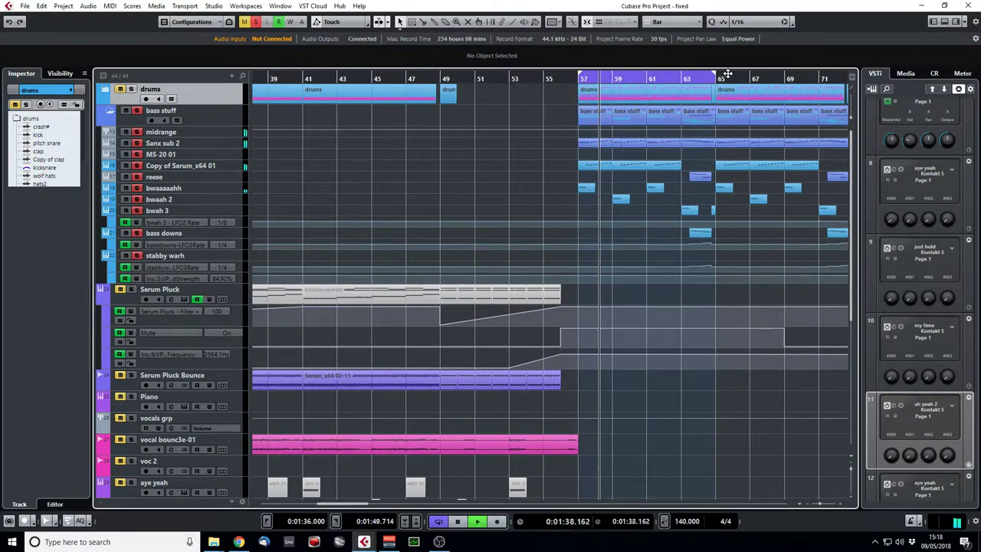
Extend the cycle range to bar 73 while the soloed basses play, and stop playback
{"action": "left_click_drag", "start_coordinate": [713, 75], "coordinate": [819, 92]}
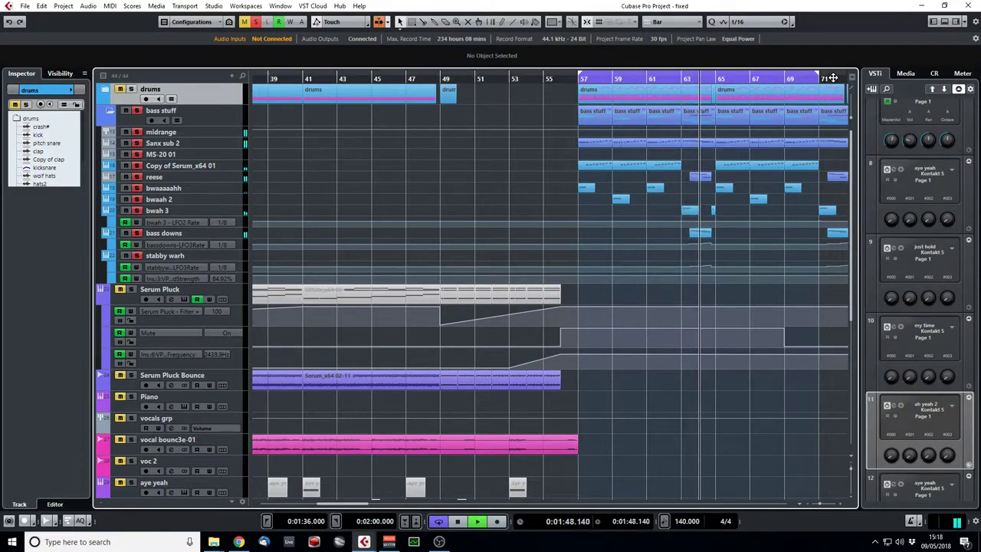
{"action": "left_click_drag", "start_coordinate": [828, 78], "coordinate": [850, 80]}
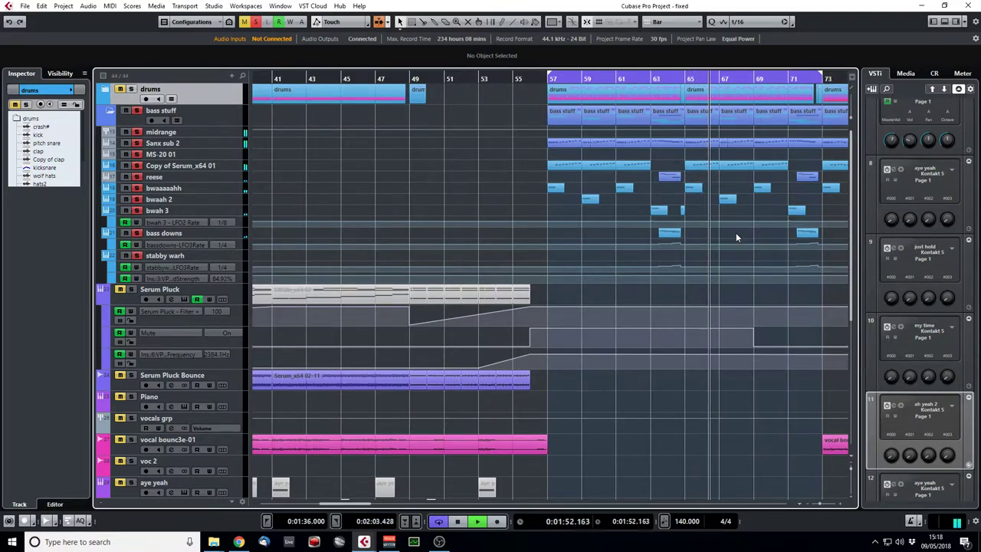
{"action": "left_click_drag", "start_coordinate": [823, 504], "coordinate": [816, 506]}
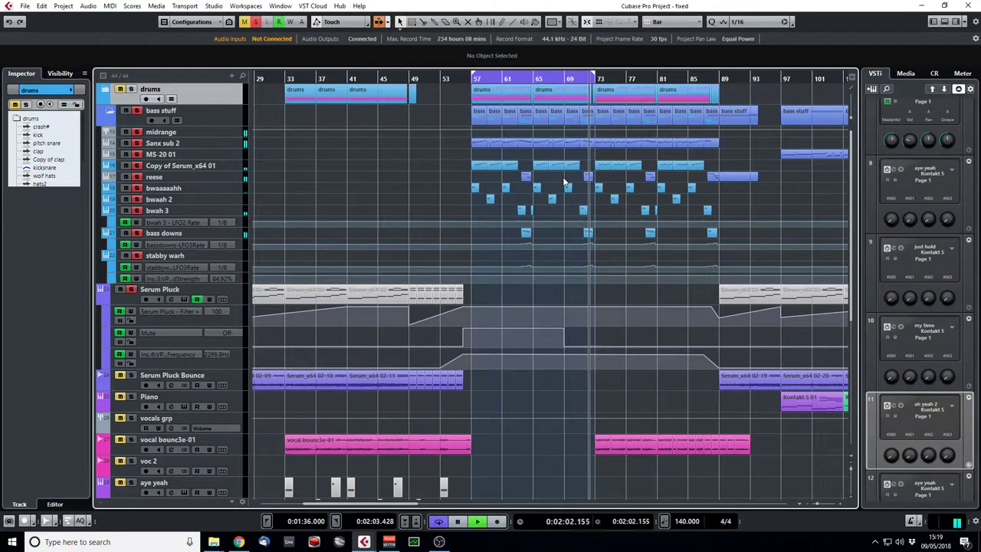
{"action": "key", "text": "space"}
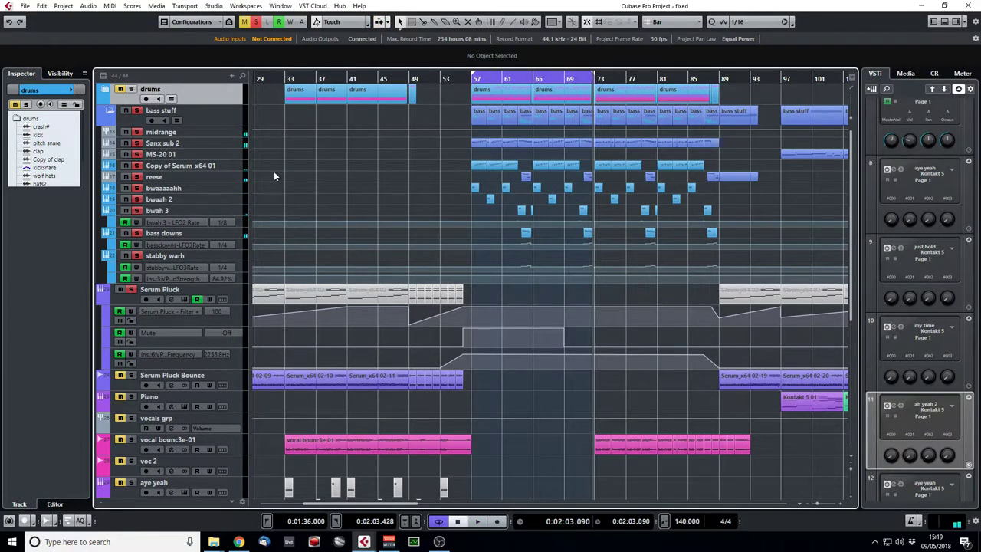
Open the Serum instrument of the Copy of Serum_x64 01 track and examine its LFO 1, LFO 2 and LFO 3 shapes
{"action": "left_click", "coordinate": [238, 162]}
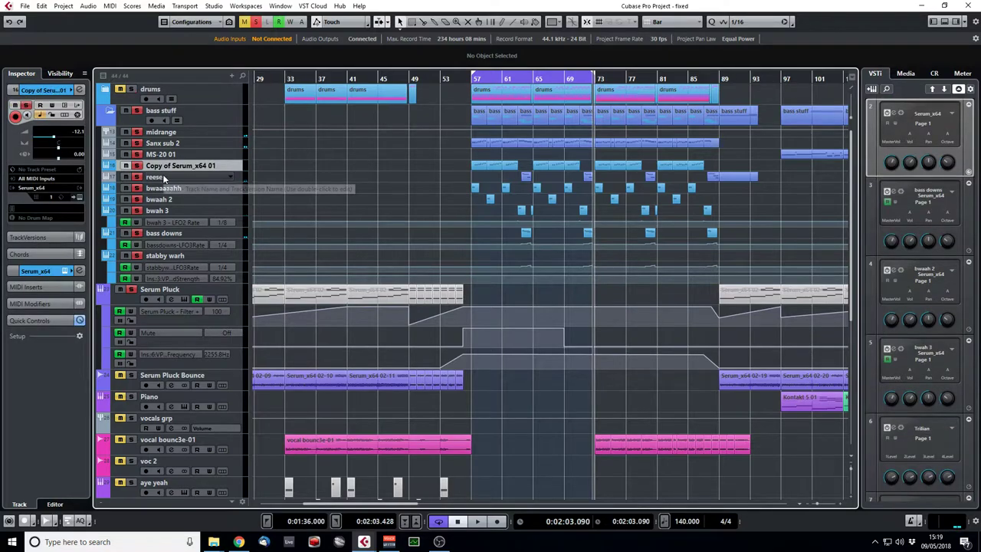
{"action": "left_click", "coordinate": [77, 198]}
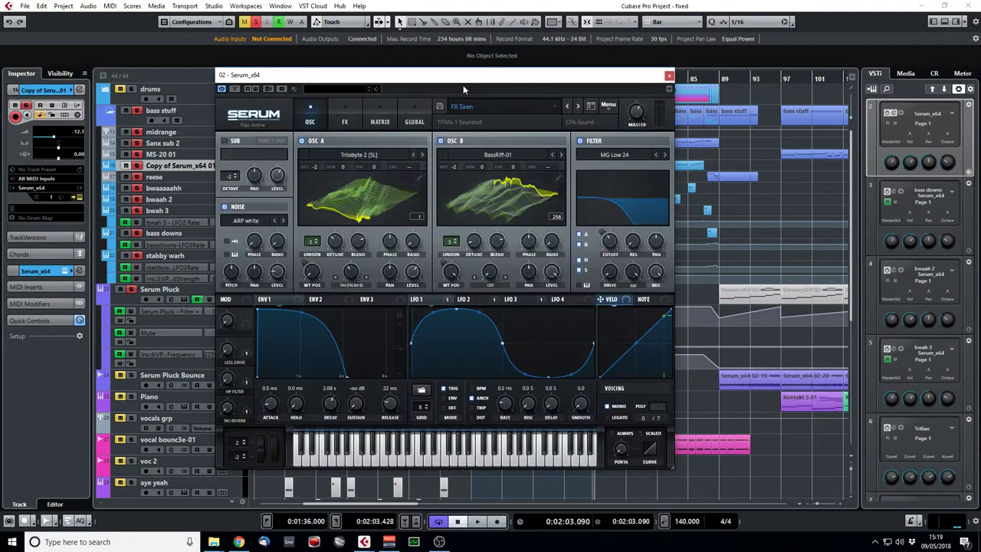
{"action": "left_click_drag", "start_coordinate": [486, 77], "coordinate": [438, 73]}
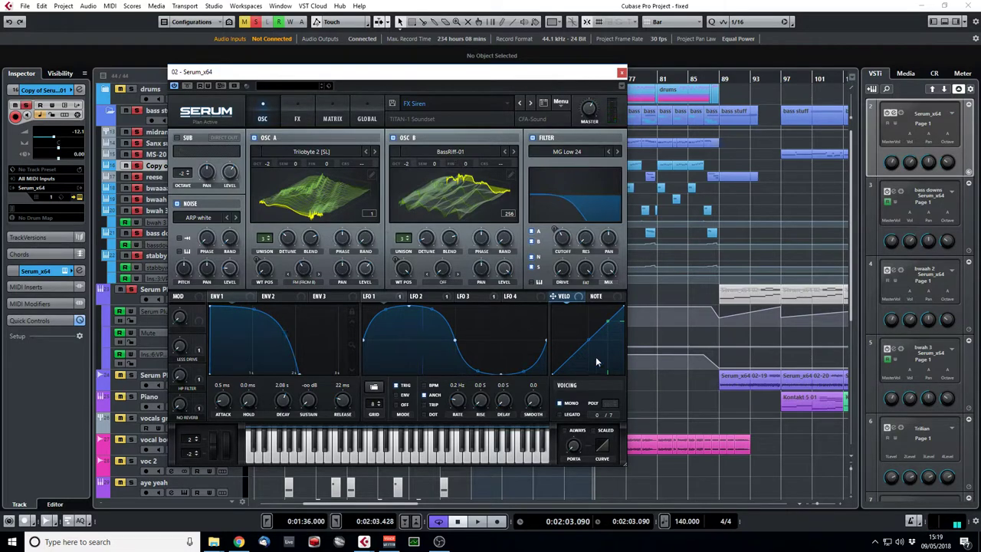
{"action": "left_click", "coordinate": [429, 301]}
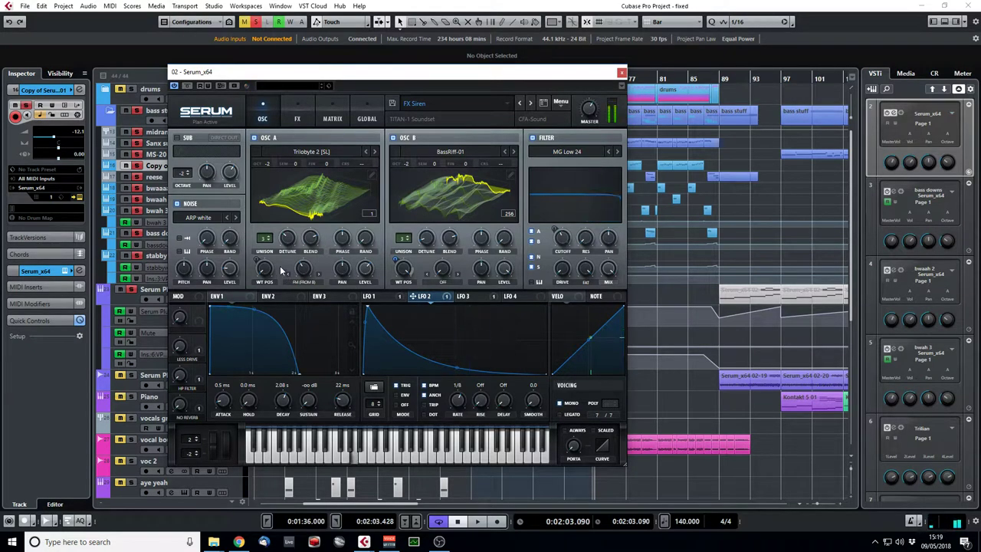
{"action": "left_click", "coordinate": [382, 297]}
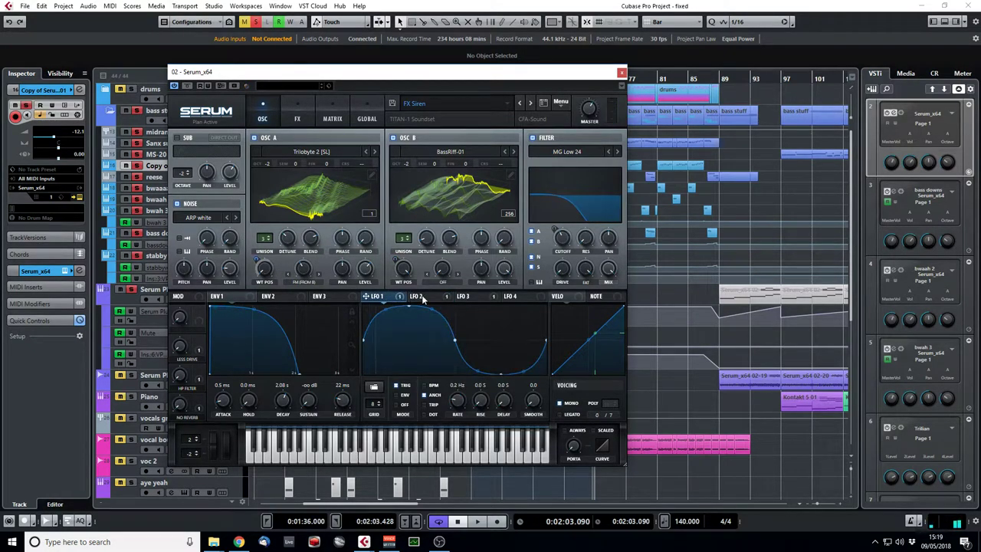
{"action": "left_click", "coordinate": [467, 297]}
{"action": "left_click", "coordinate": [374, 297]}
{"action": "left_click", "coordinate": [423, 299]}
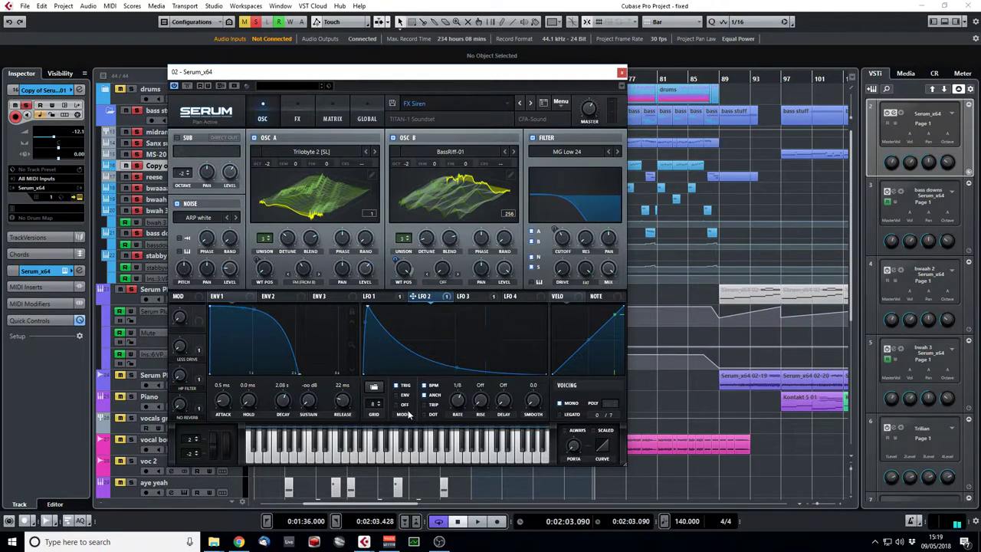
Toggle the bypass of LFO 2's oscillator B wavetable-position modulation to compare the sound, and check LFO 1's destinations
{"action": "mouse_move", "coordinate": [398, 392]}
{"action": "right_click", "coordinate": [431, 300]}
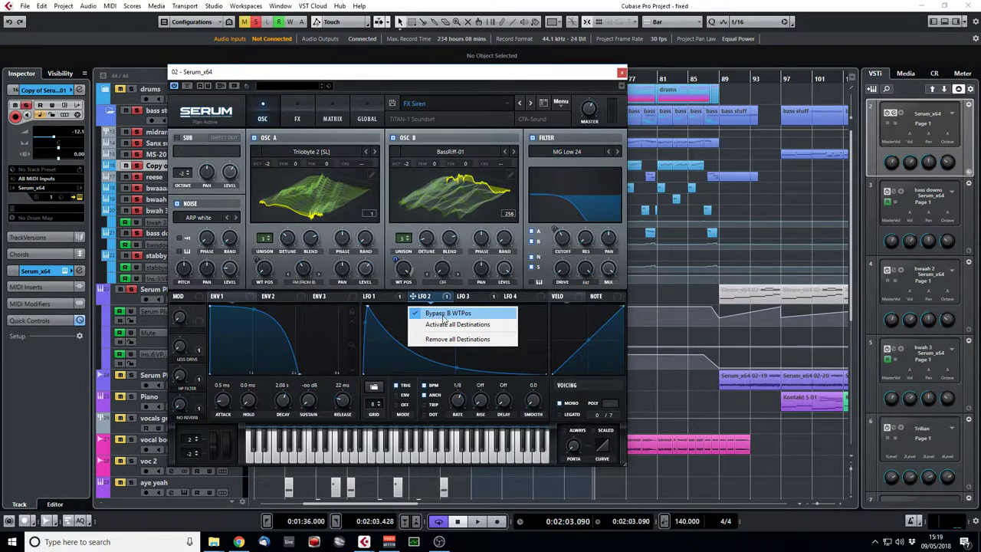
{"action": "left_click", "coordinate": [442, 314]}
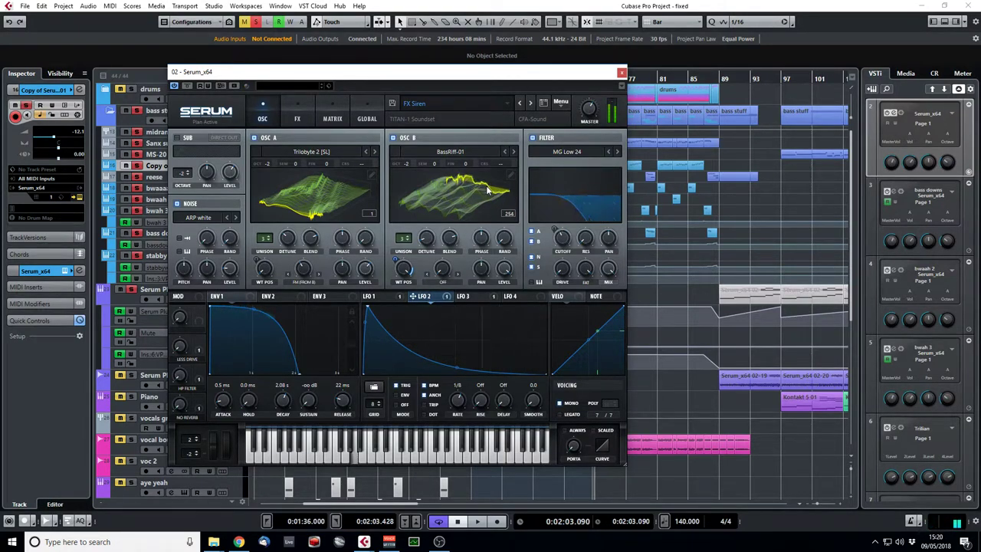
{"action": "left_click", "coordinate": [428, 297]}
{"action": "left_click", "coordinate": [445, 315]}
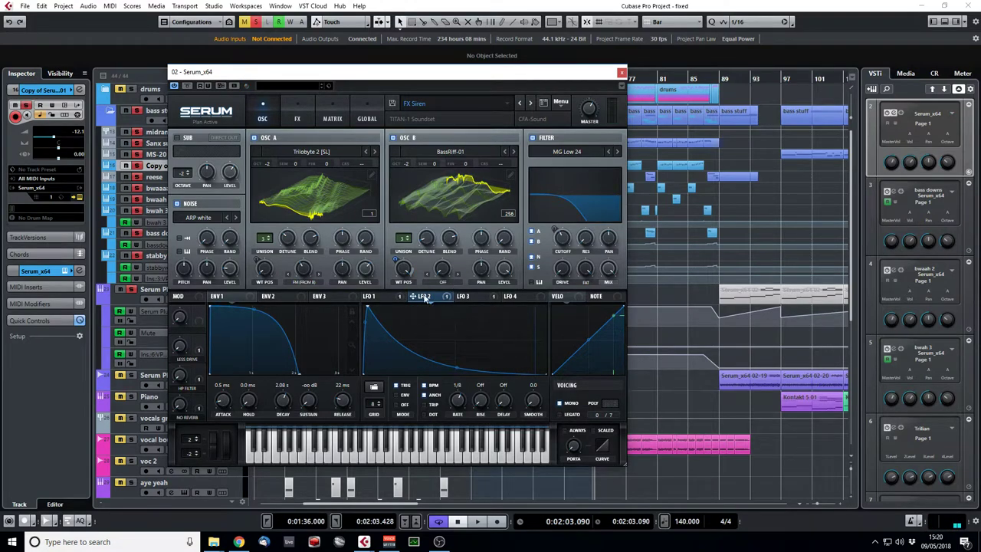
{"action": "left_click", "coordinate": [388, 298]}
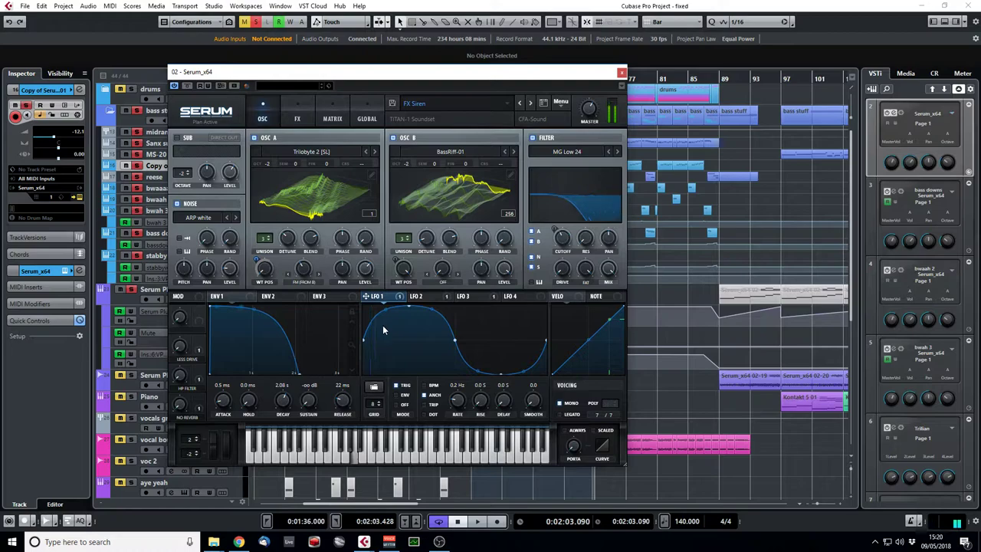
{"action": "right_click", "coordinate": [376, 300]}
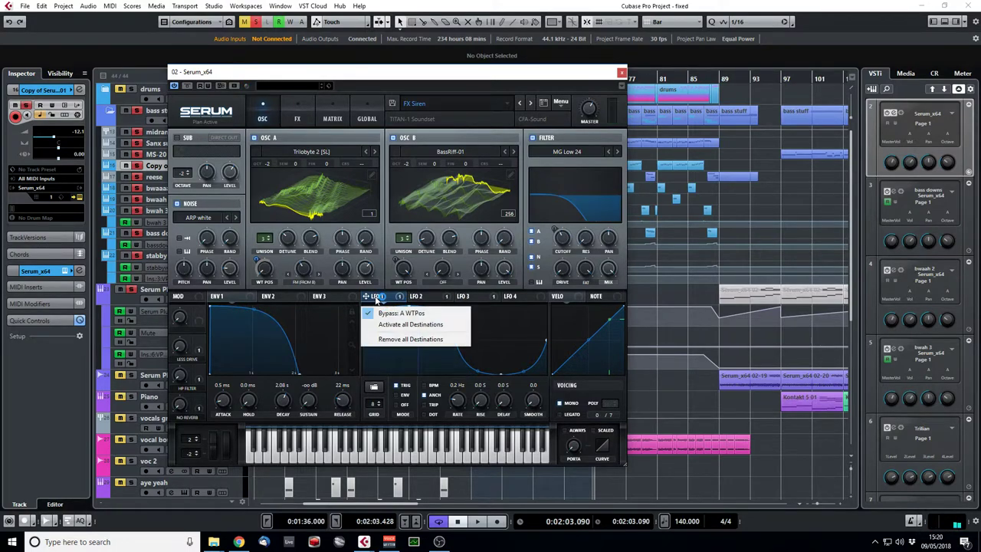
Audition LFO 3's filter cutoff modulation with its bypass toggled, check the noise oscillator, and close the Serum window
{"action": "left_click", "coordinate": [471, 297]}
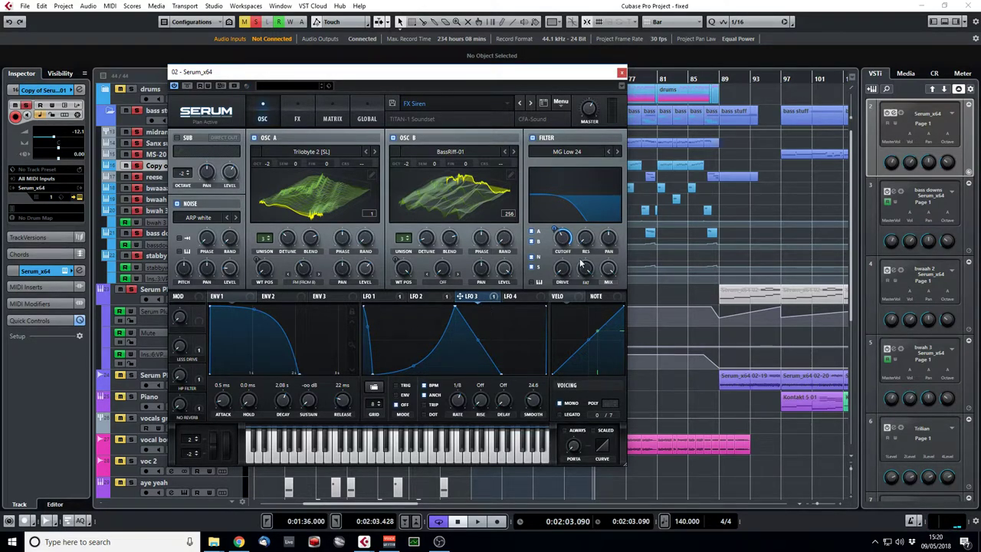
{"action": "left_click_drag", "start_coordinate": [566, 239], "coordinate": [562, 249]}
{"action": "right_click", "coordinate": [478, 300]}
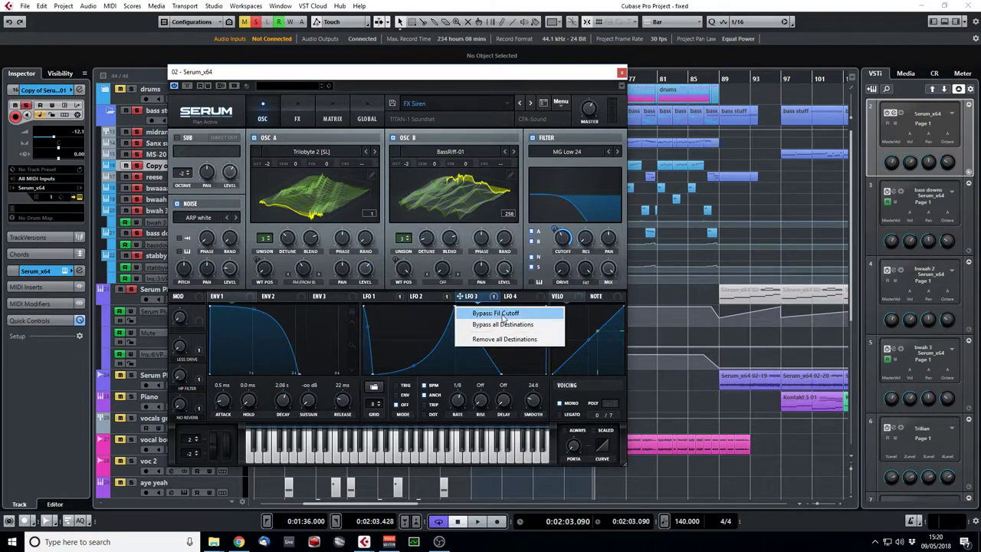
{"action": "left_click", "coordinate": [506, 313]}
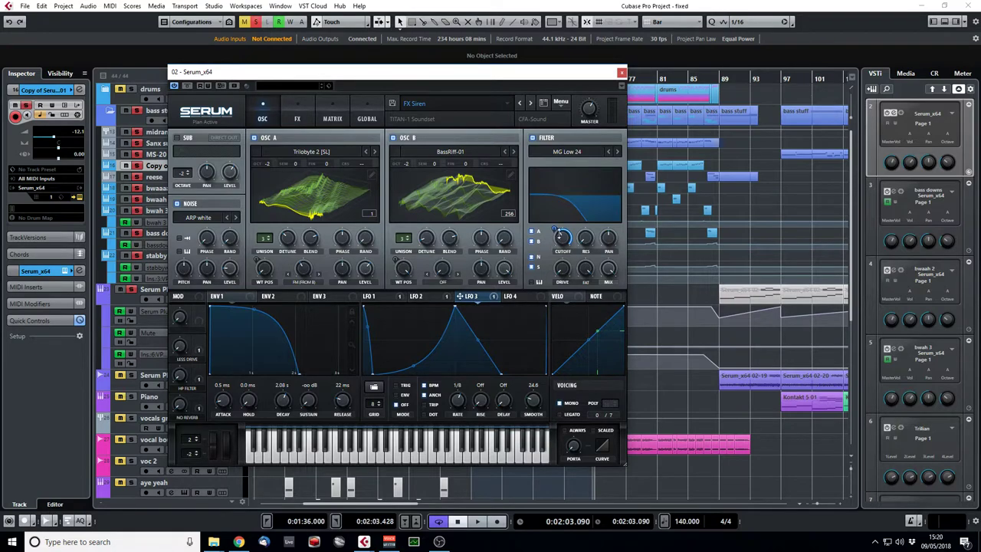
{"action": "right_click", "coordinate": [565, 241]}
{"action": "left_click", "coordinate": [582, 264]}
{"action": "left_click", "coordinate": [178, 205]}
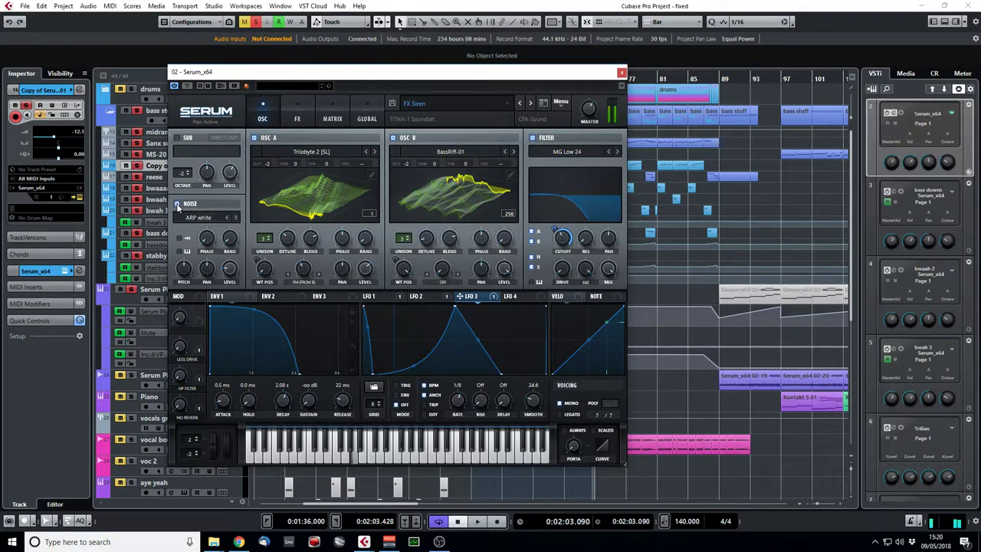
{"action": "left_click", "coordinate": [622, 72]}
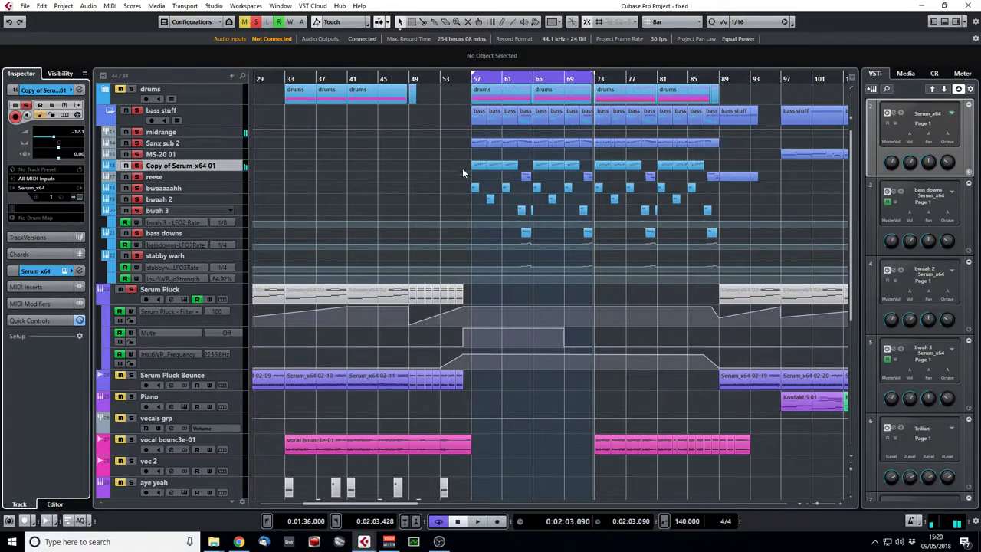
Zoom in on the drop at bar 57 and audition the bwaaaaahh, bwaah 2 and bwah 3 tracks one by one
{"action": "left_click", "coordinate": [469, 79]}
{"action": "left_click_drag", "start_coordinate": [467, 89], "coordinate": [466, 107]}
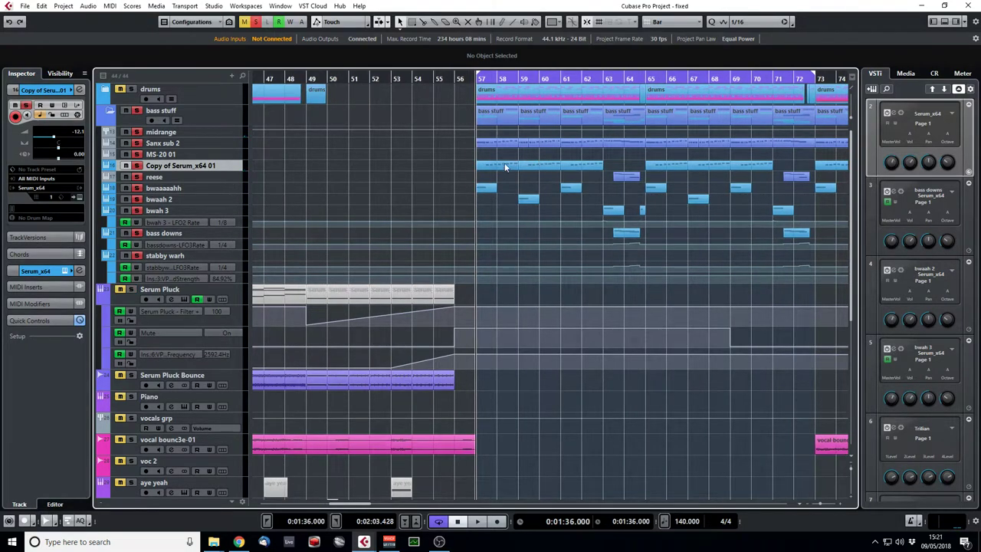
{"action": "left_click", "coordinate": [239, 188]}
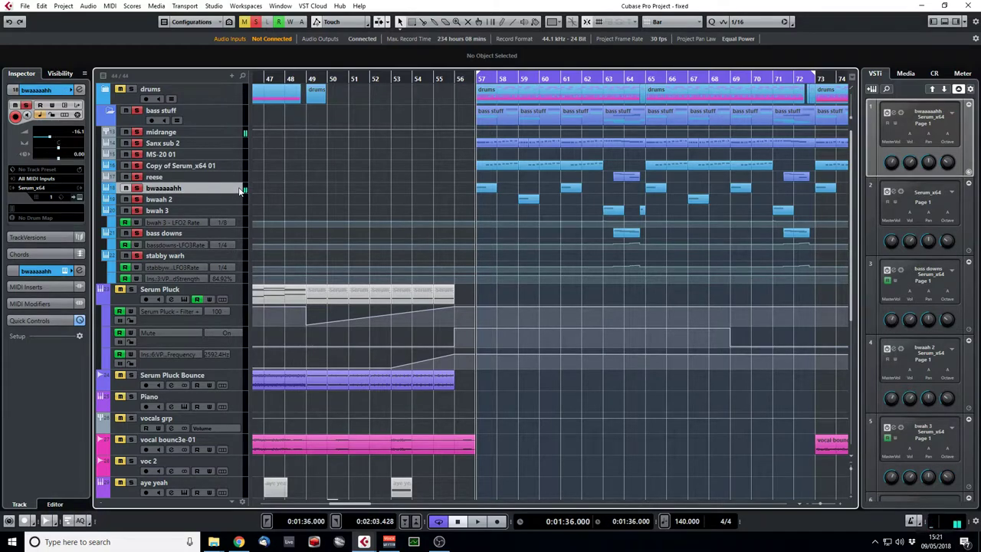
{"action": "left_click", "coordinate": [239, 198]}
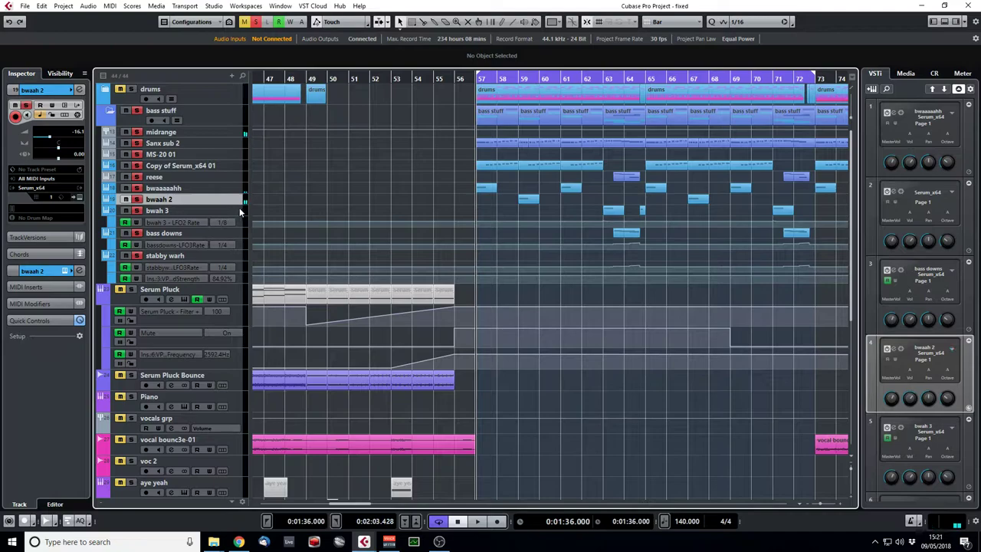
{"action": "left_click", "coordinate": [240, 212]}
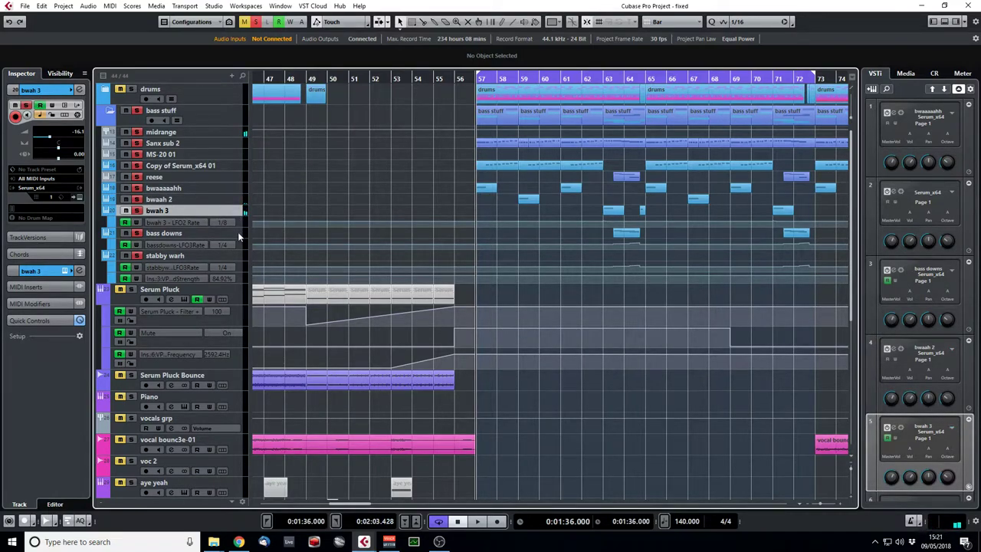
Open the Serum instrument of the bwaaaaahh track and examine its LFO 2 shape and Combs filter
{"action": "left_click", "coordinate": [237, 188]}
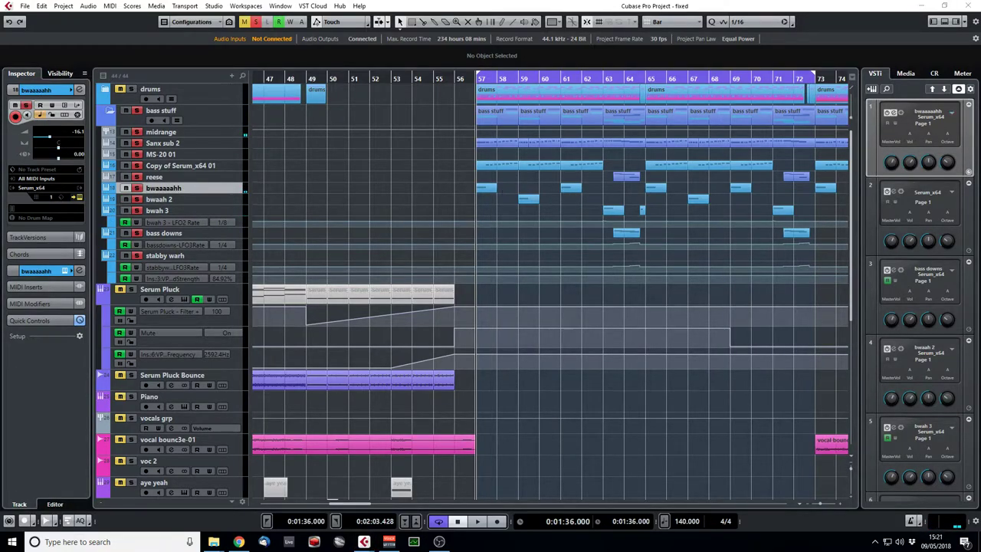
{"action": "key", "text": "ctrl+e"}
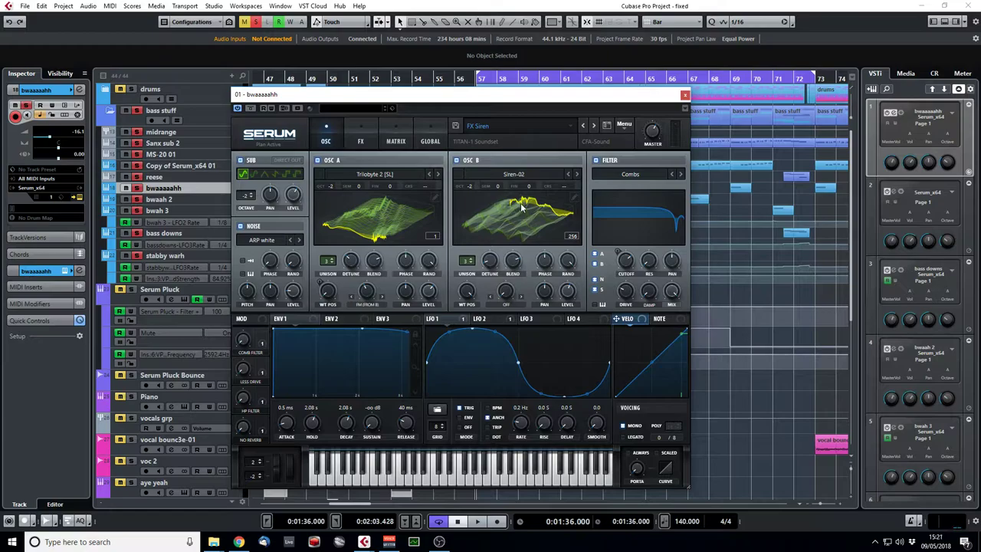
{"action": "left_click_drag", "start_coordinate": [472, 100], "coordinate": [351, 235]}
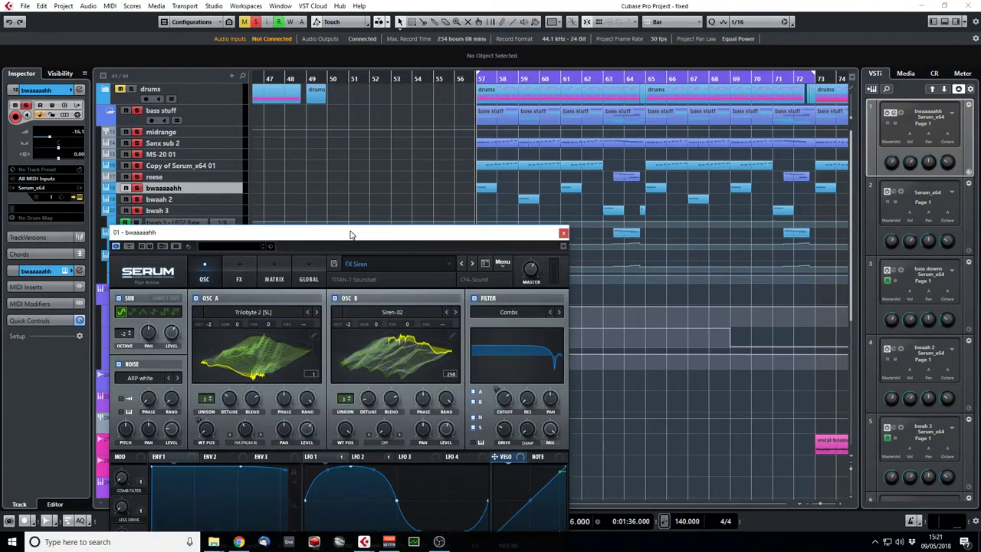
{"action": "left_click_drag", "start_coordinate": [463, 233], "coordinate": [518, 66]}
{"action": "left_click", "coordinate": [418, 290]}
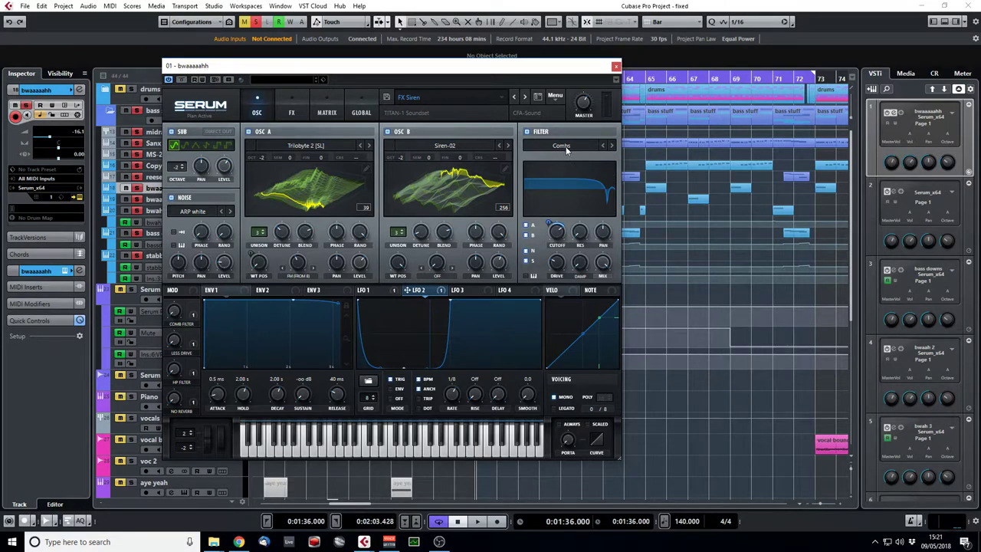
{"action": "left_click_drag", "start_coordinate": [544, 69], "coordinate": [625, 90]}
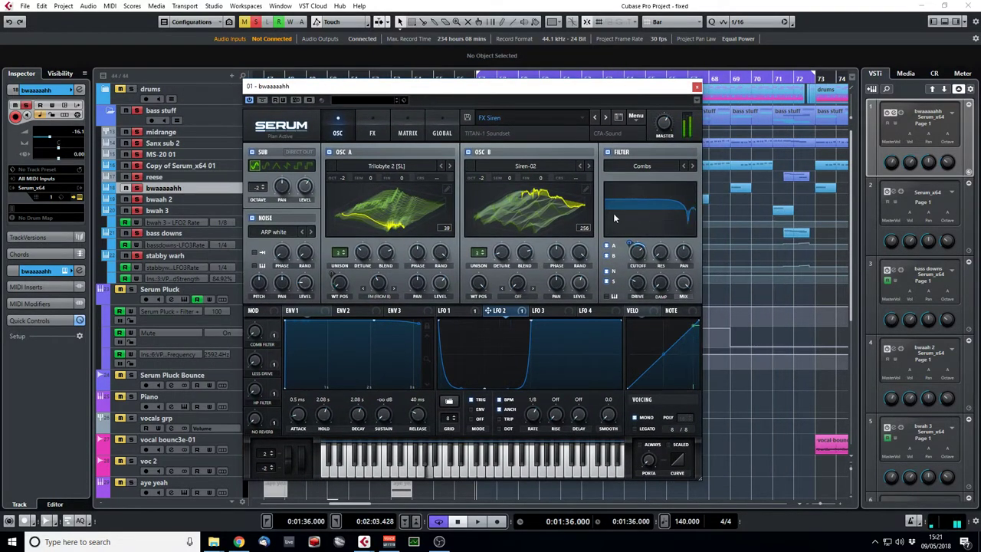
Compare with the Serum patch of Copy of Serum_x64 01, close that window, and reselect the bwaaaaahh track
{"action": "left_click", "coordinate": [235, 162]}
{"action": "left_click", "coordinate": [76, 197]}
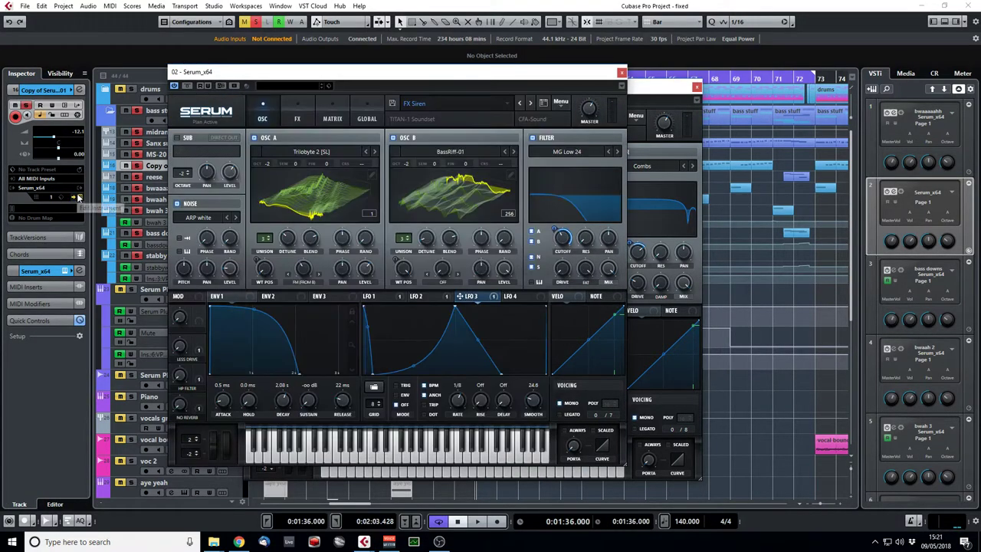
{"action": "left_click", "coordinate": [621, 74]}
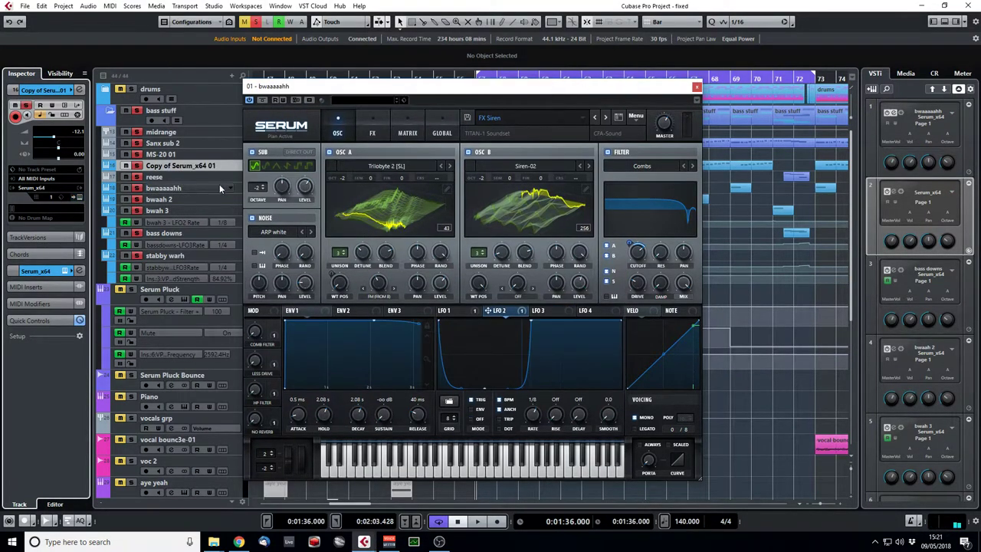
{"action": "left_click", "coordinate": [199, 187]}
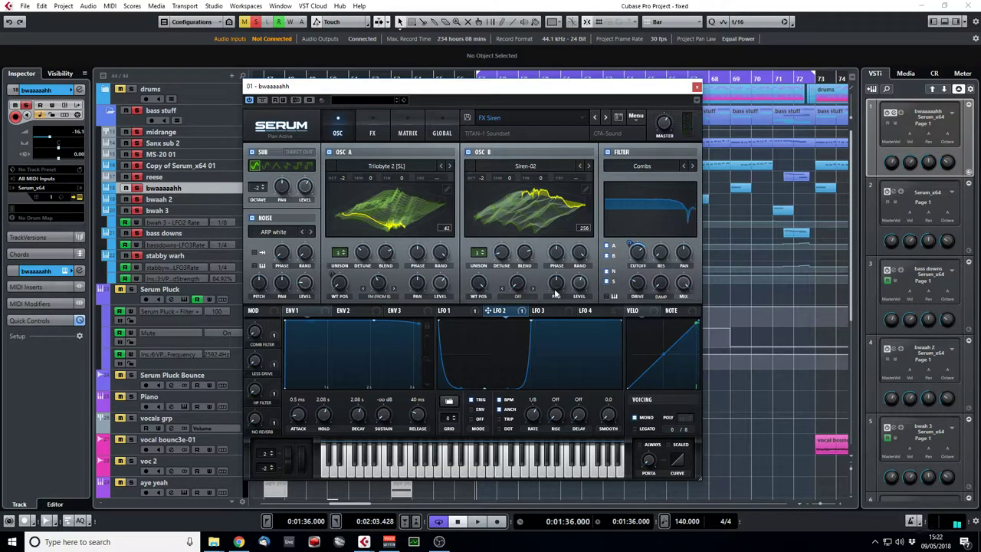
Open the Serum patch of the bwaah 2 track and compare its LFO 2 shape and rate with the bwaaaaahh patch
{"action": "left_click", "coordinate": [172, 198]}
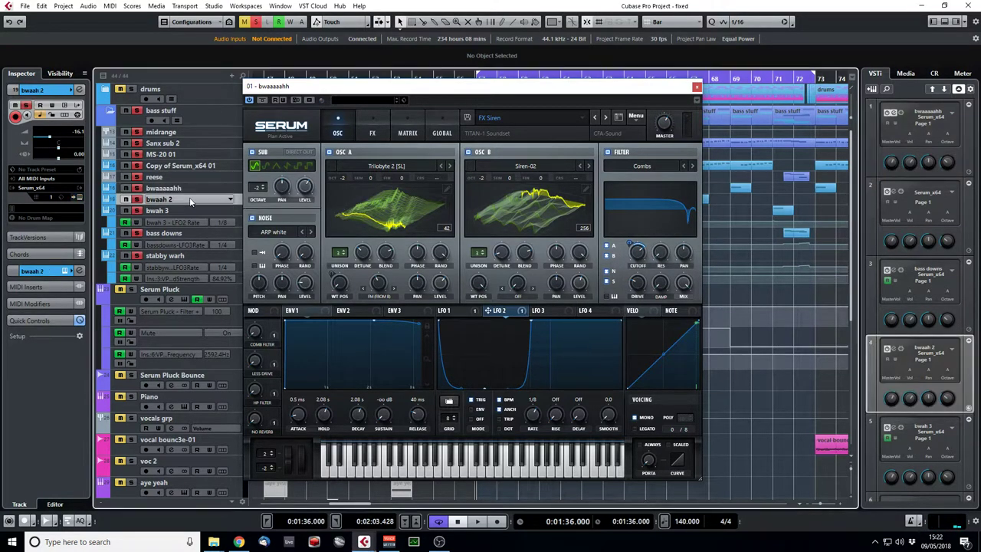
{"action": "left_click", "coordinate": [79, 197]}
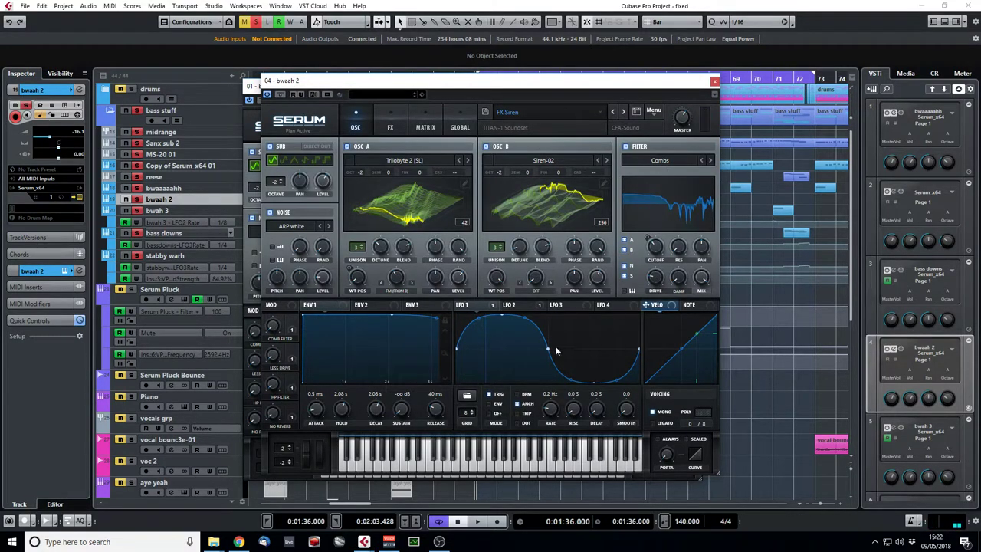
{"action": "left_click", "coordinate": [525, 307]}
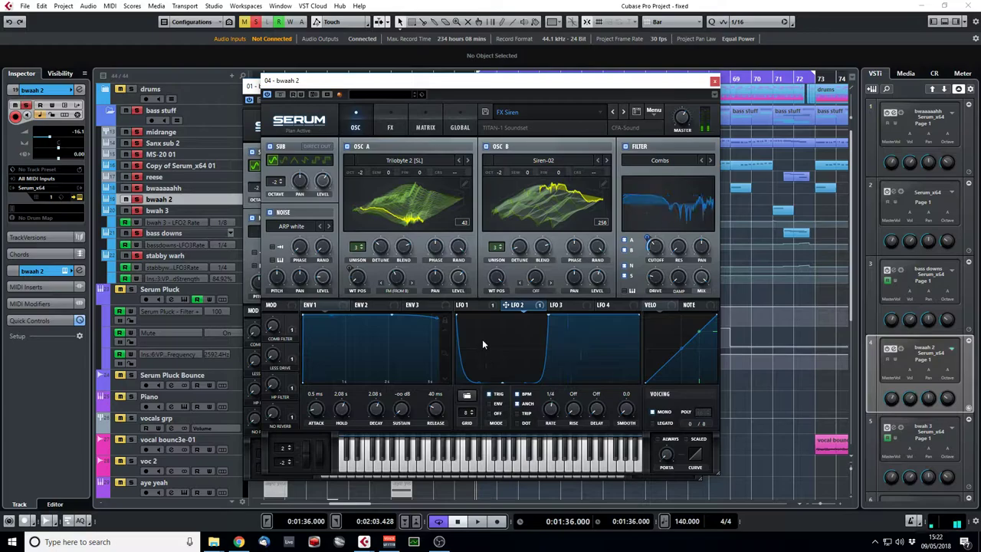
{"action": "left_click_drag", "start_coordinate": [559, 85], "coordinate": [971, 83]}
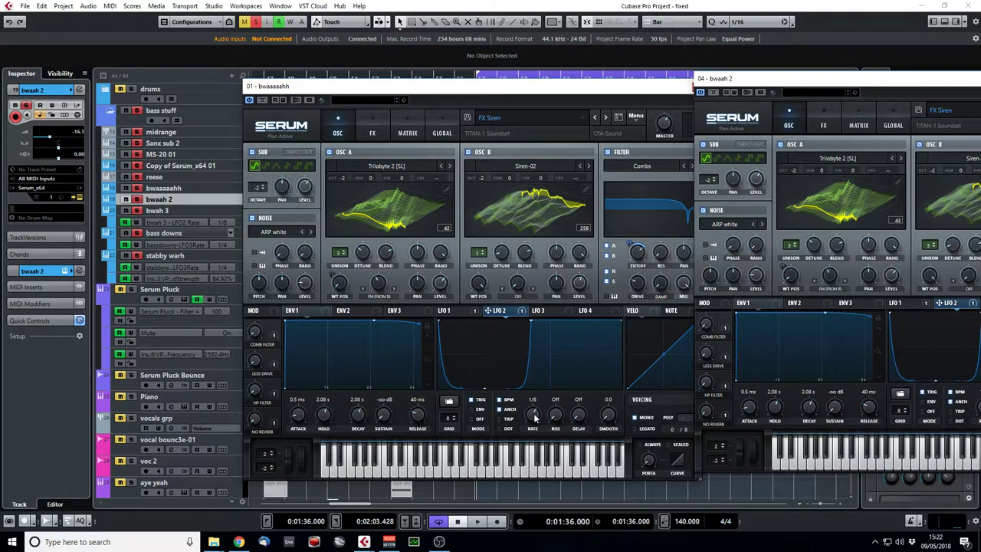
{"action": "left_click_drag", "start_coordinate": [889, 79], "coordinate": [410, 96]}
Open the Serum patch of the bwah 3 track, examine its LFO 2 shape and filter cutoff modulation, and close the Serum windows
{"action": "left_click", "coordinate": [163, 213]}
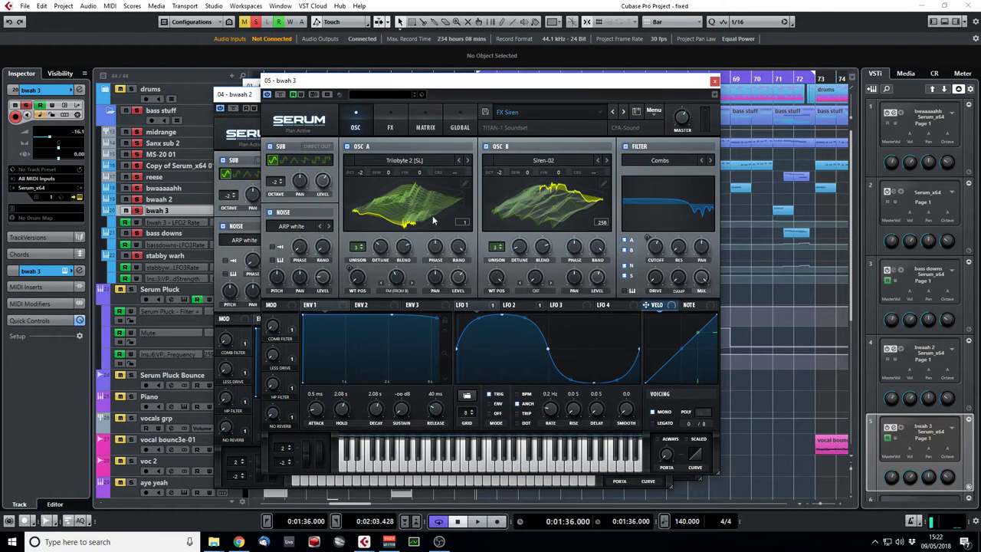
{"action": "left_click", "coordinate": [512, 305]}
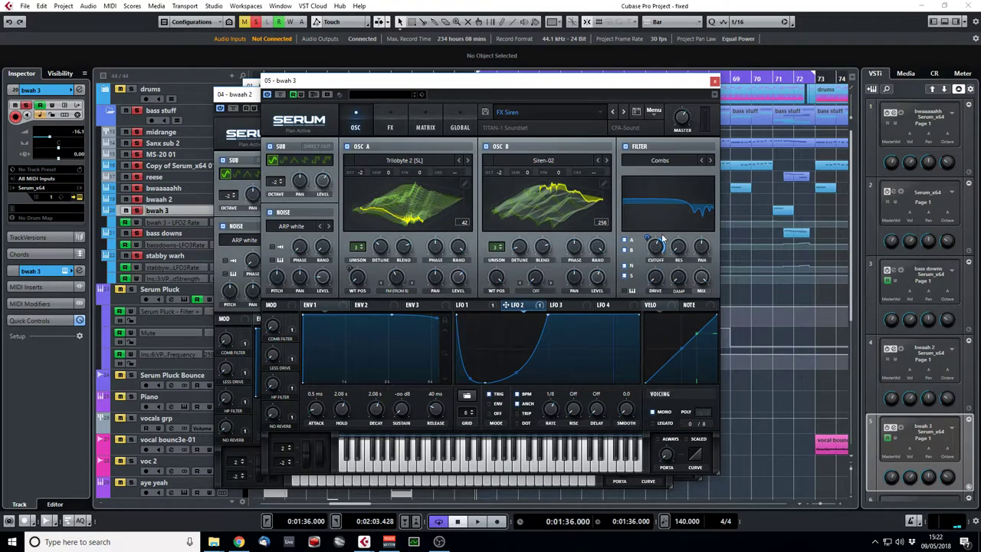
{"action": "left_click_drag", "start_coordinate": [547, 81], "coordinate": [505, 93]}
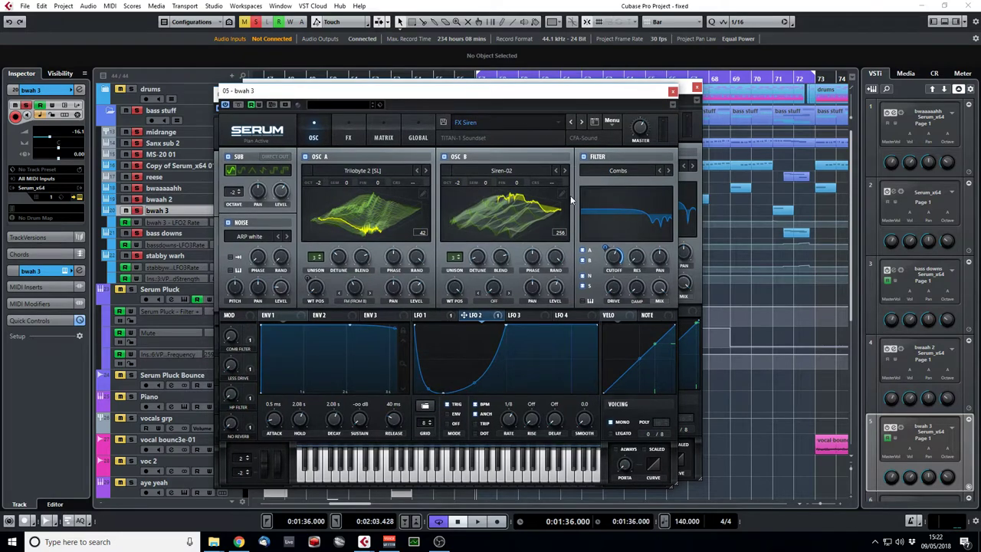
{"action": "left_click", "coordinate": [673, 93]}
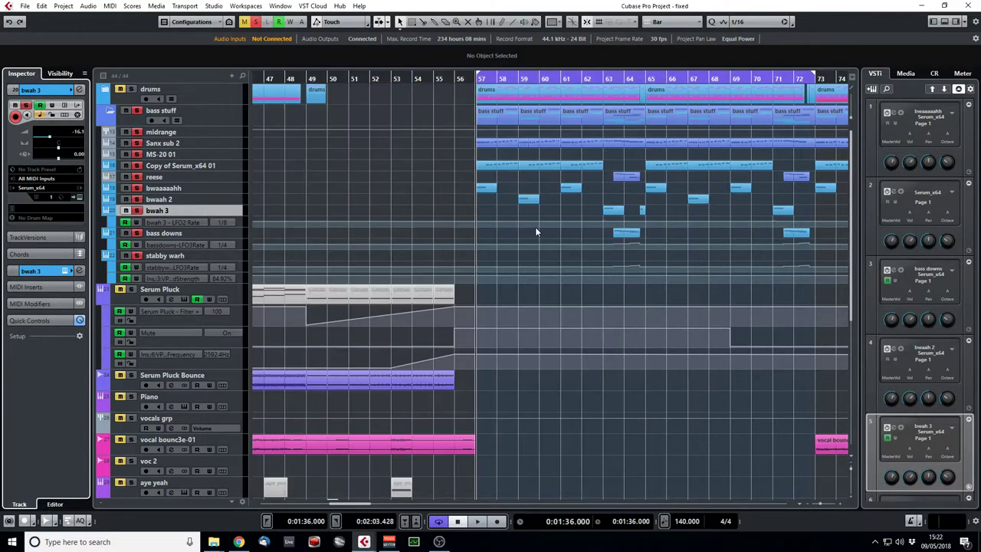
Open the Serum instrument of the bass downs track and play the drop from bar 63 with all the basses
{"action": "left_click", "coordinate": [238, 234]}
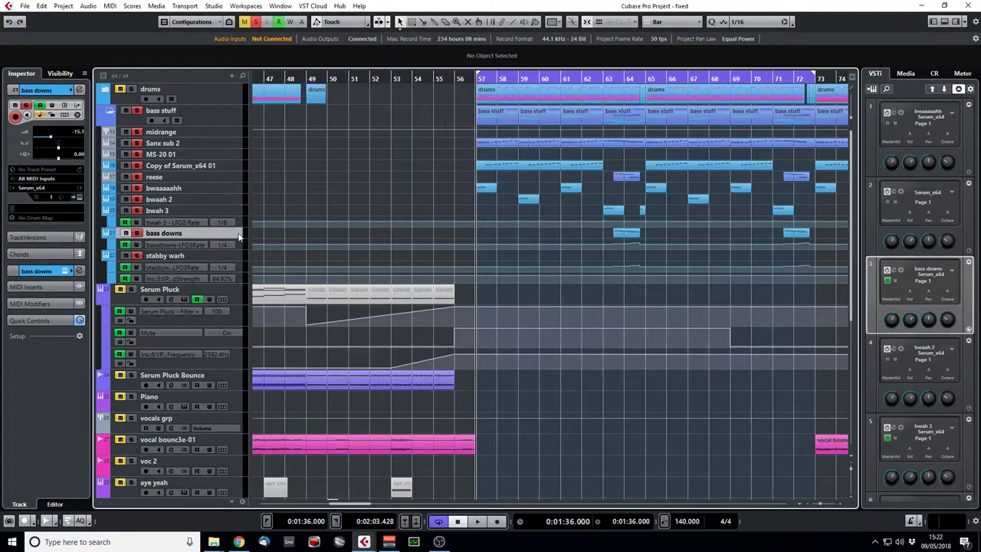
{"action": "left_click", "coordinate": [80, 198]}
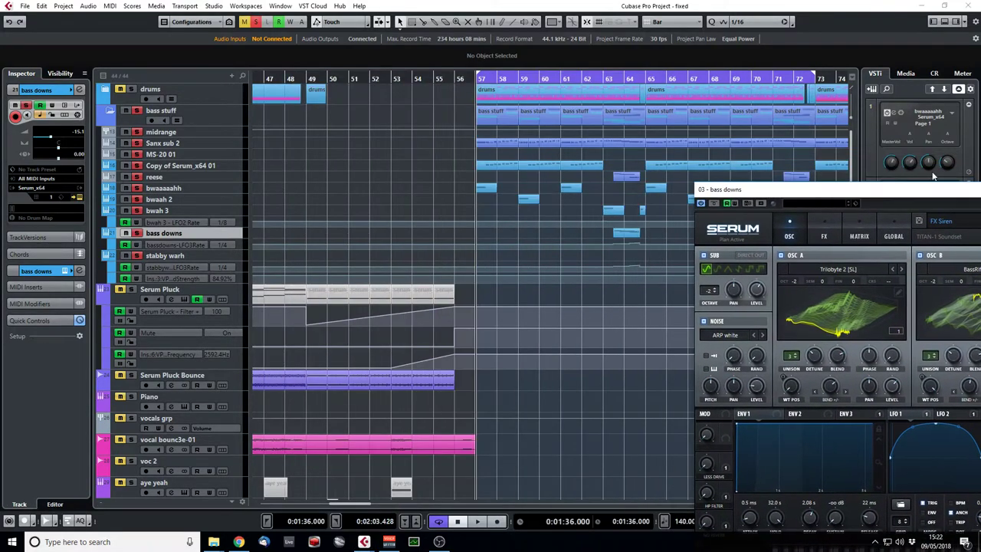
{"action": "left_click", "coordinate": [606, 78]}
{"action": "key", "text": "space"}
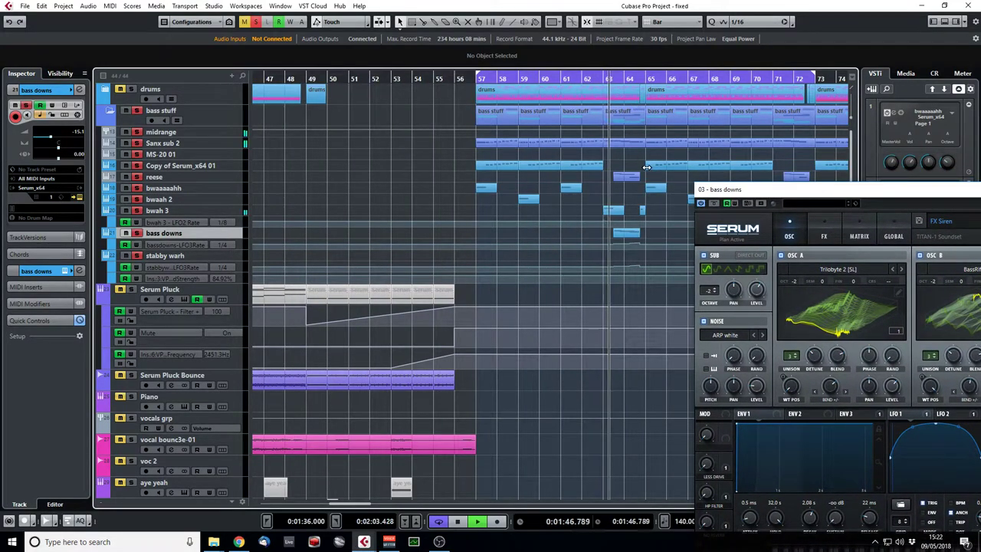
{"action": "key", "text": "space"}
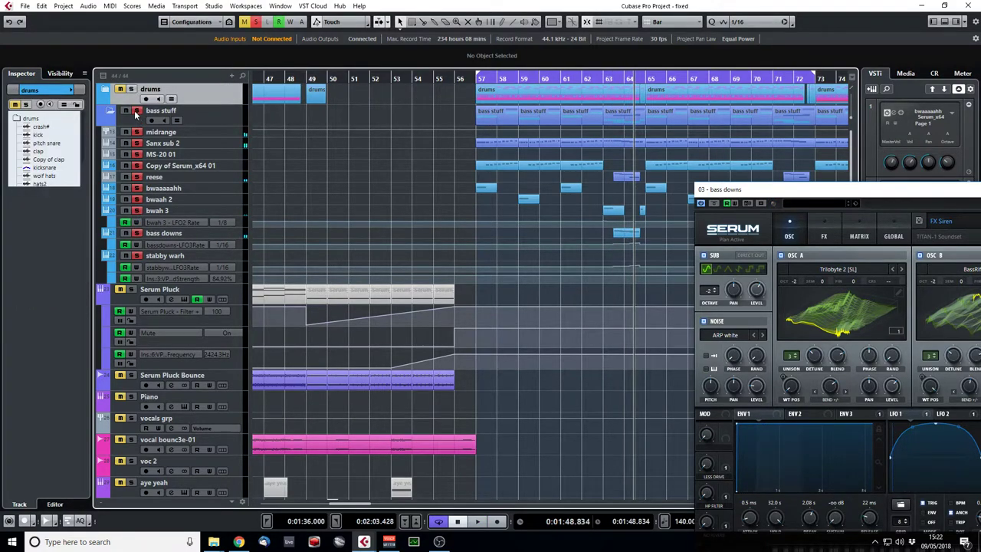
Unsolo the bass stuff folder, solo only the bass downs track, and audition it from around bar 62
{"action": "left_click", "coordinate": [137, 112]}
{"action": "left_click", "coordinate": [136, 233]}
{"action": "left_click", "coordinate": [588, 76]}
{"action": "key", "text": "space"}
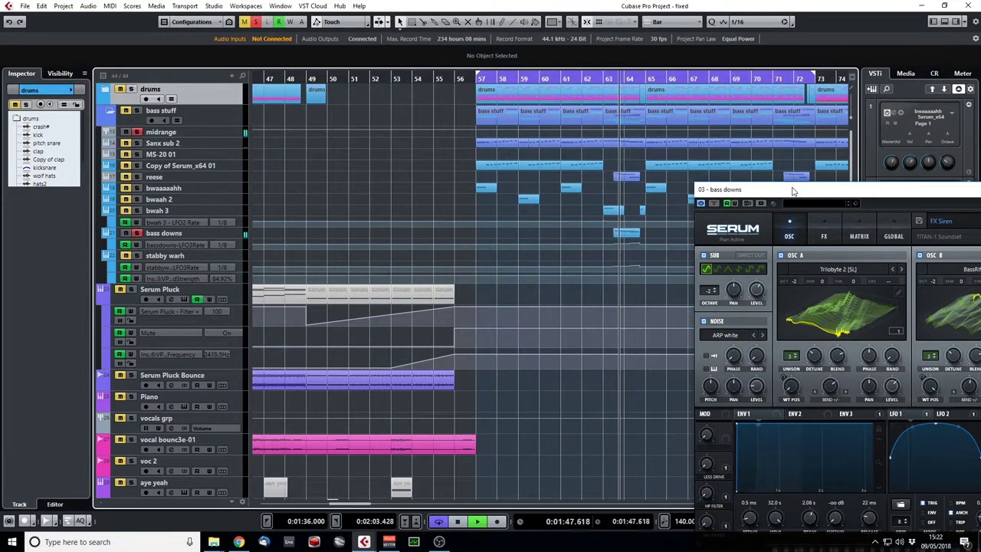
{"action": "key", "text": "space"}
Examine the LFO 1, LFO 2 and LFO 3 shapes in the bass downs Serum patch, and close its window
{"action": "left_click_drag", "start_coordinate": [820, 196], "coordinate": [457, 95]}
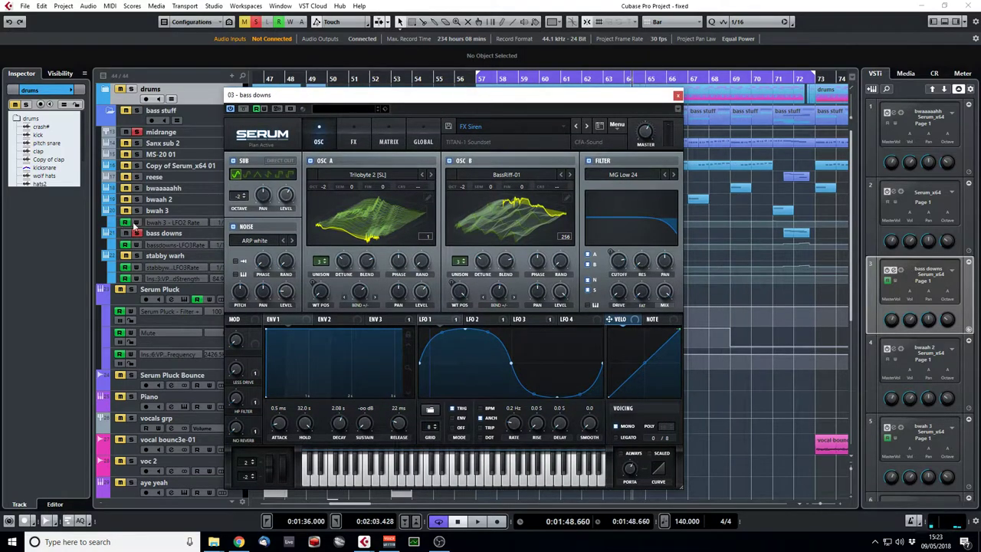
{"action": "left_click", "coordinate": [186, 232]}
{"action": "left_click", "coordinate": [479, 320]}
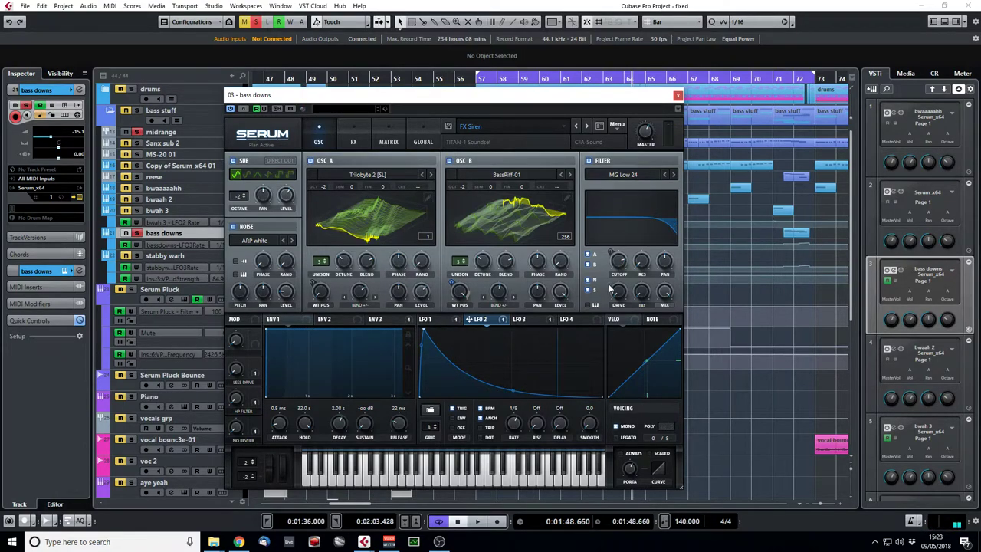
{"action": "left_click", "coordinate": [433, 319]}
{"action": "left_click", "coordinate": [518, 320]}
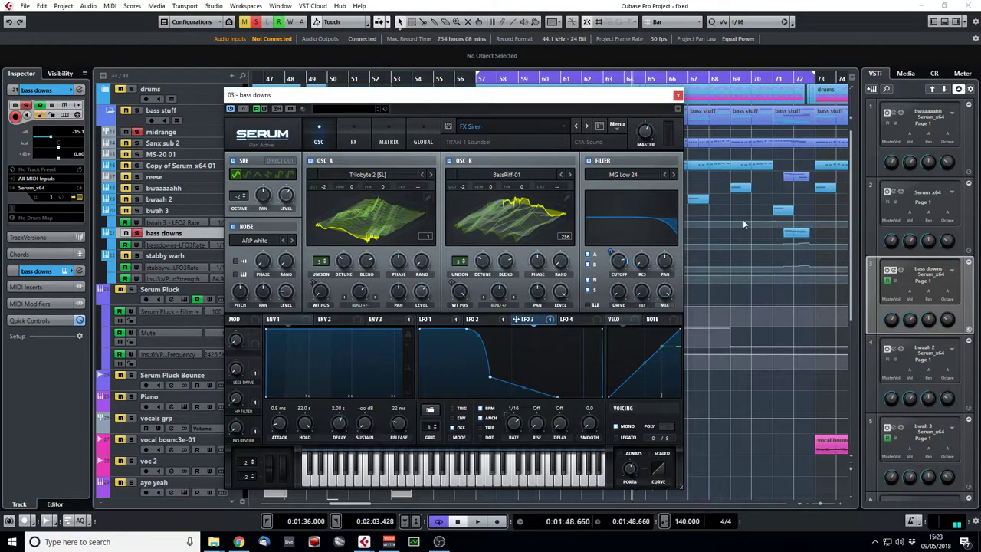
{"action": "left_click", "coordinate": [677, 97]}
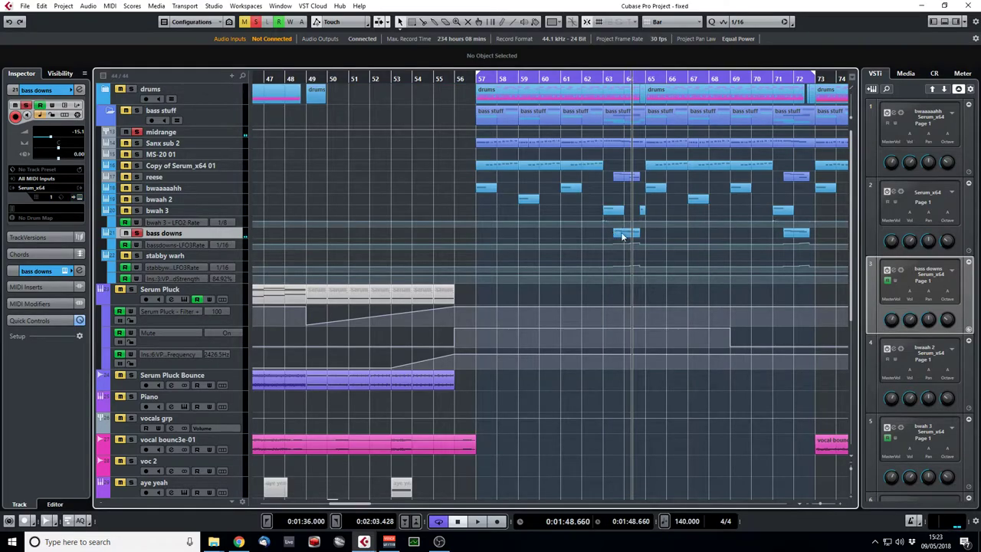
Inspect the MIDI notes of the bass downs part at bar 63, and recheck its Serum patch before closing it
{"action": "double_click", "coordinate": [621, 237]}
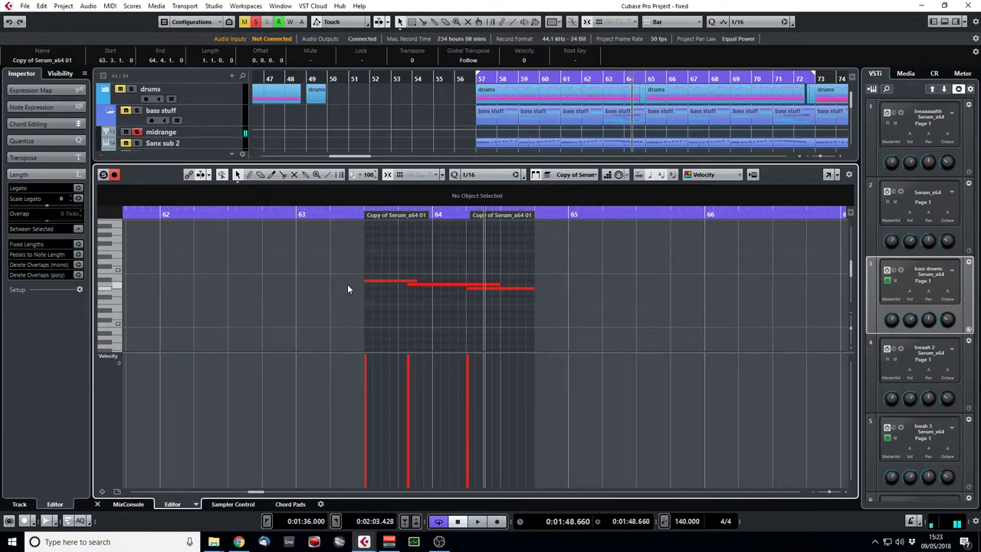
{"action": "left_click", "coordinate": [96, 505]}
{"action": "left_click", "coordinate": [77, 198]}
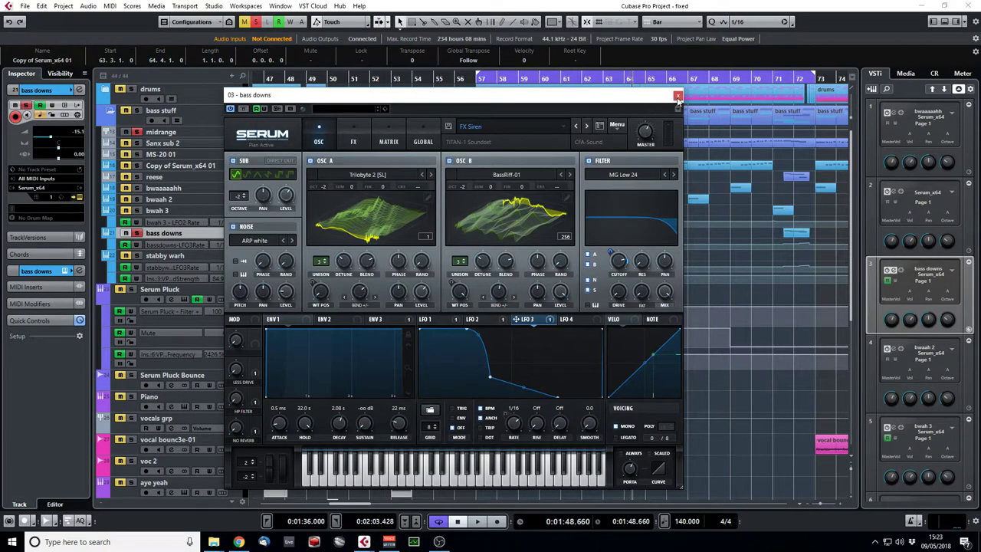
{"action": "left_click", "coordinate": [677, 97]}
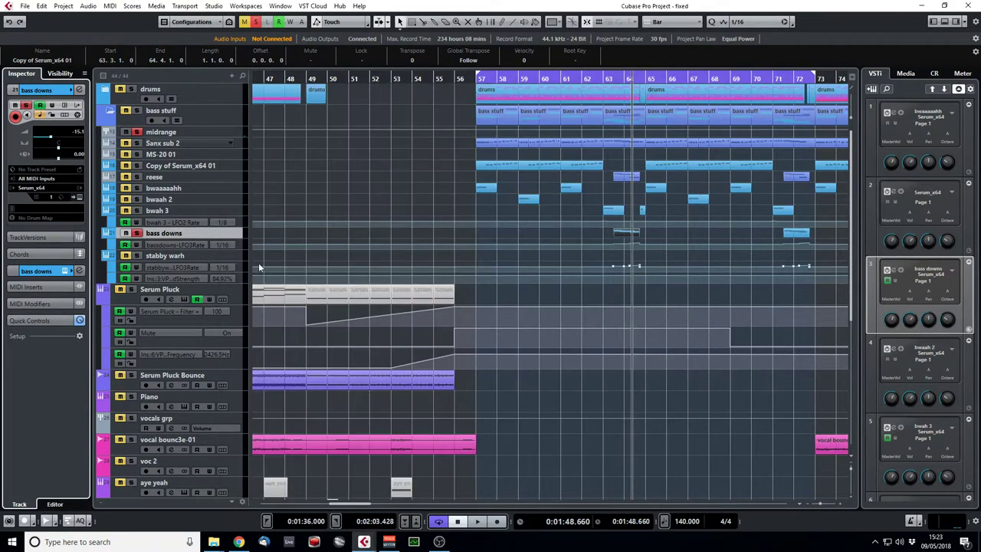
Check the channel EQ settings of the bass downs, bwah 3 and bwaah 2 tracks in turn
{"action": "left_click", "coordinate": [79, 90]}
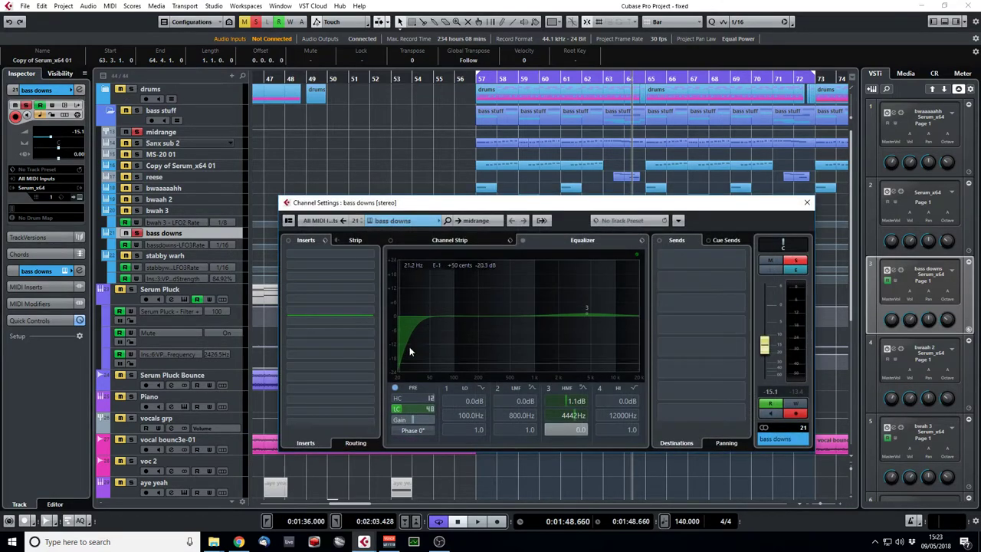
{"action": "left_click", "coordinate": [806, 202]}
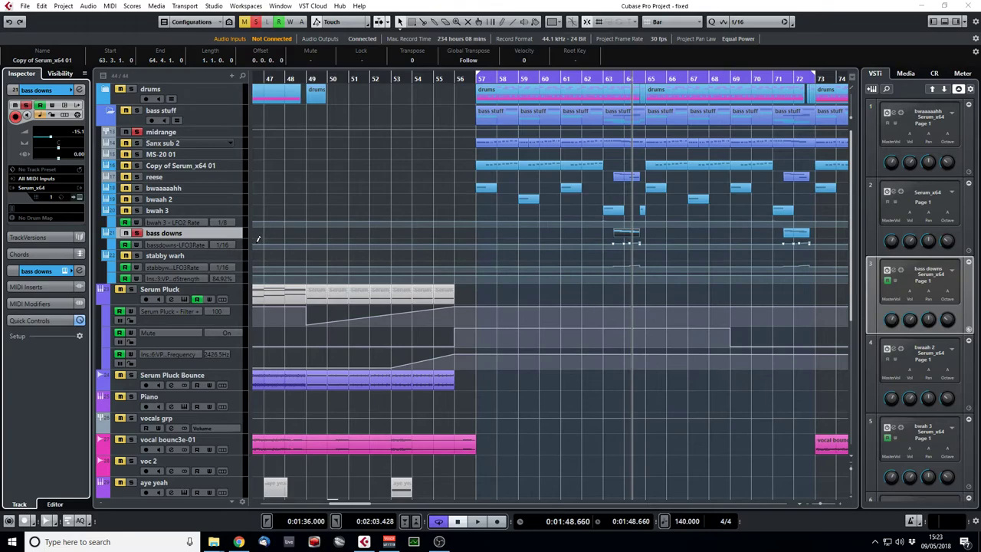
{"action": "right_click", "coordinate": [229, 213]}
{"action": "left_click", "coordinate": [79, 89]}
{"action": "left_click", "coordinate": [79, 89]}
{"action": "left_click", "coordinate": [78, 90]}
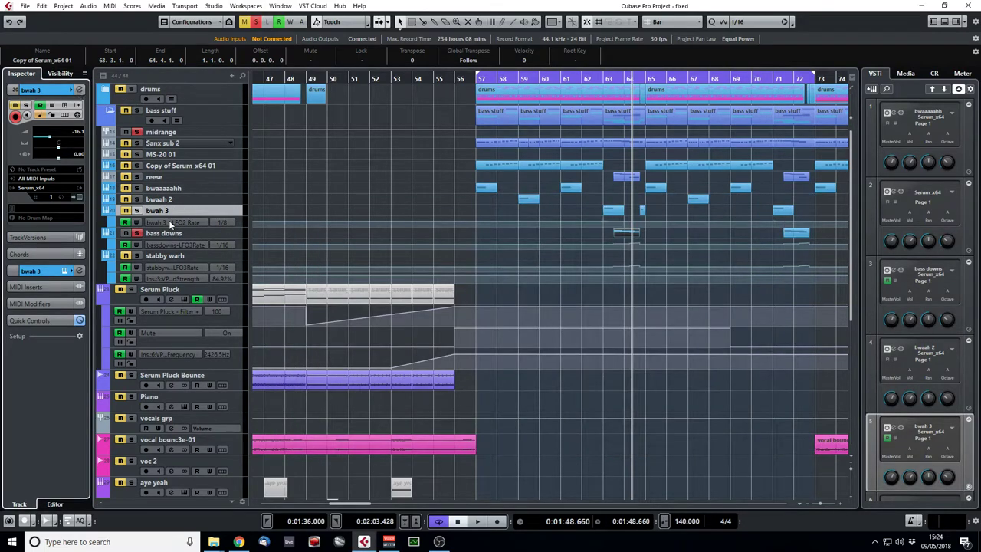
{"action": "left_click", "coordinate": [239, 201]}
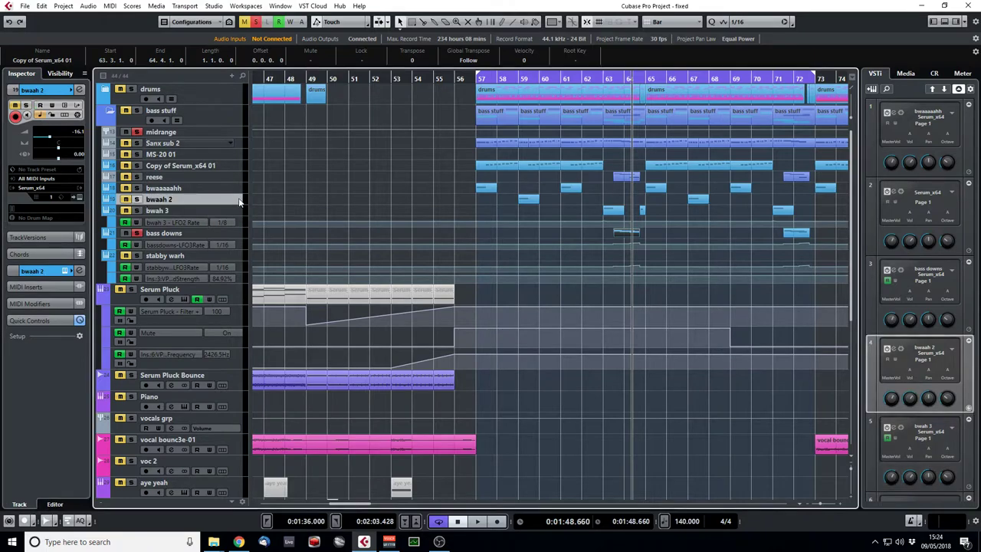
{"action": "left_click", "coordinate": [79, 89]}
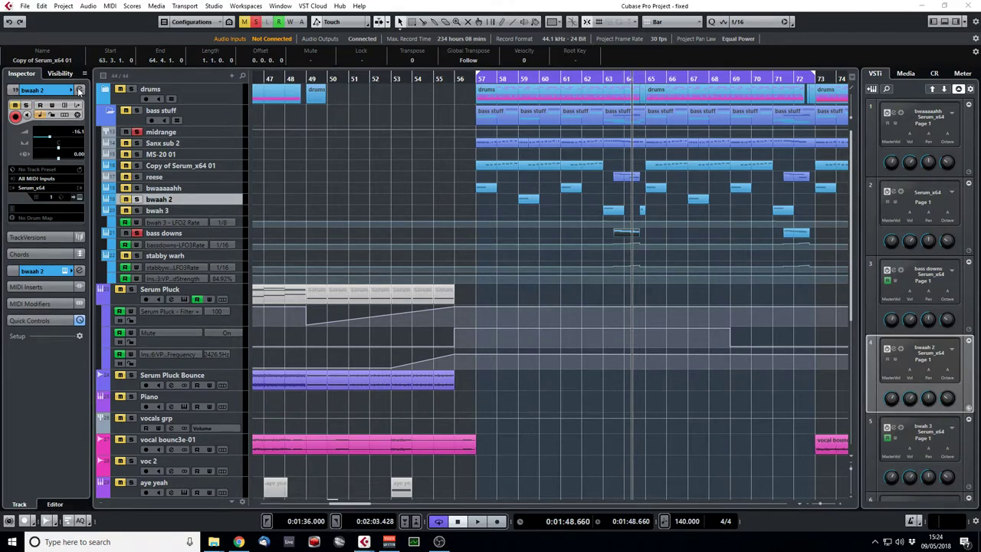
{"action": "left_click", "coordinate": [255, 170]}
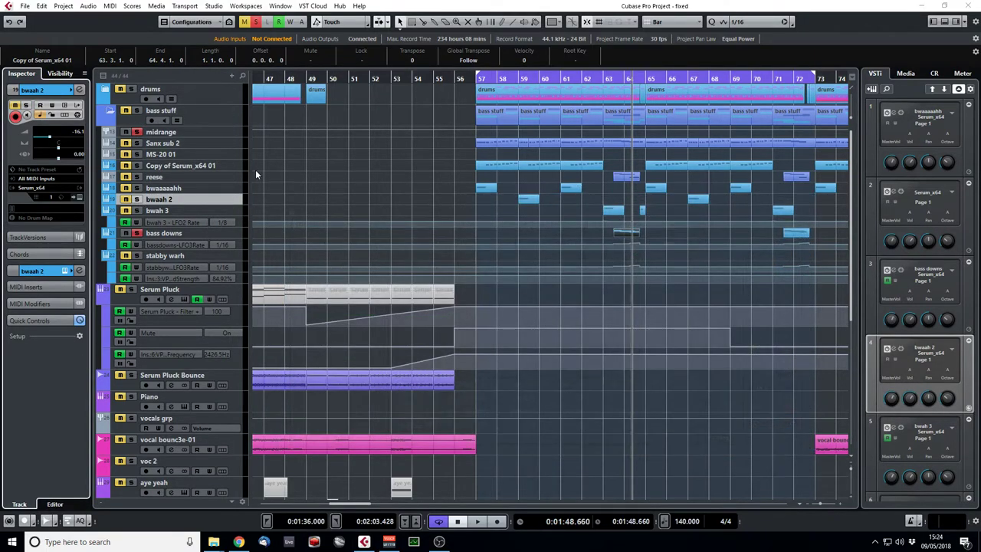
Examine the midrange group channel's EQ and its Trackspacer insert, and close the channel settings
{"action": "left_click", "coordinate": [237, 136]}
{"action": "left_click", "coordinate": [79, 89]}
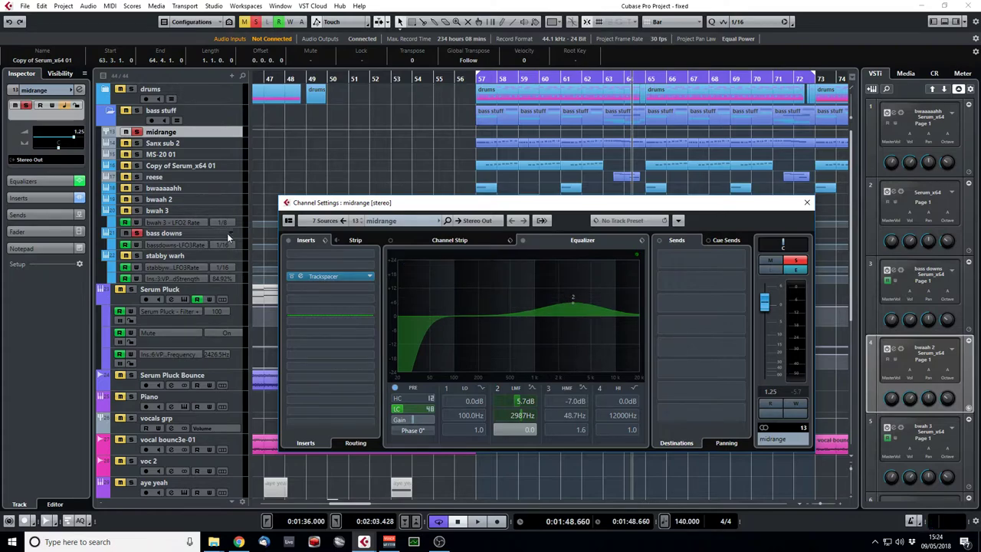
{"action": "left_click", "coordinate": [328, 279]}
{"action": "left_click", "coordinate": [766, 126]}
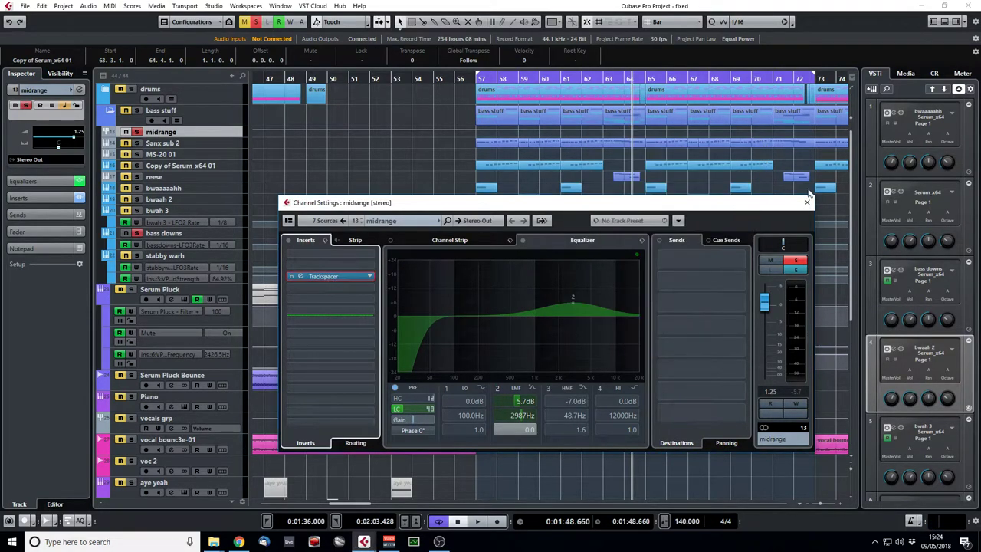
{"action": "left_click", "coordinate": [806, 203]}
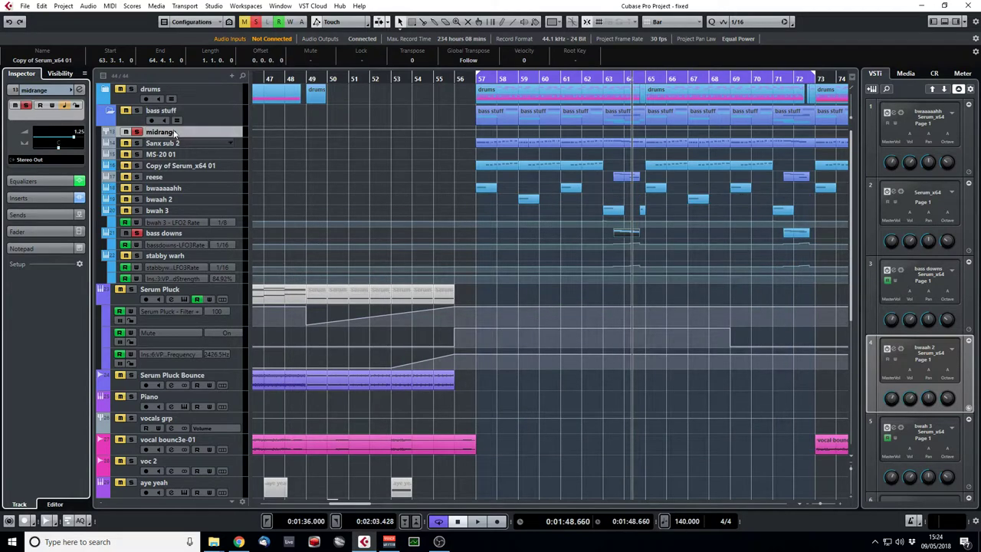
Expand the drums folder and check the kicksnare group's sends to the midrange and breaks n perc channels
{"action": "left_click", "coordinate": [110, 90]}
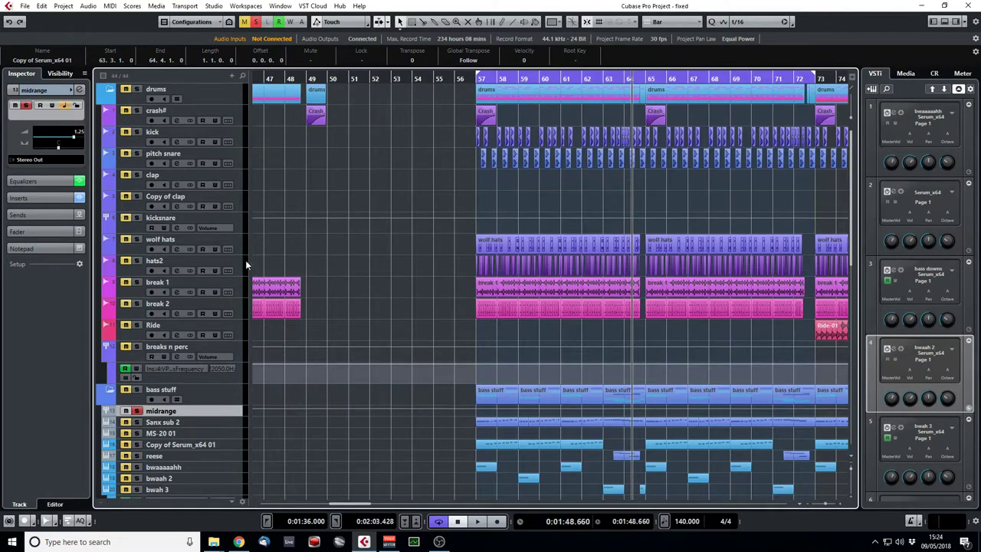
{"action": "left_click", "coordinate": [239, 218]}
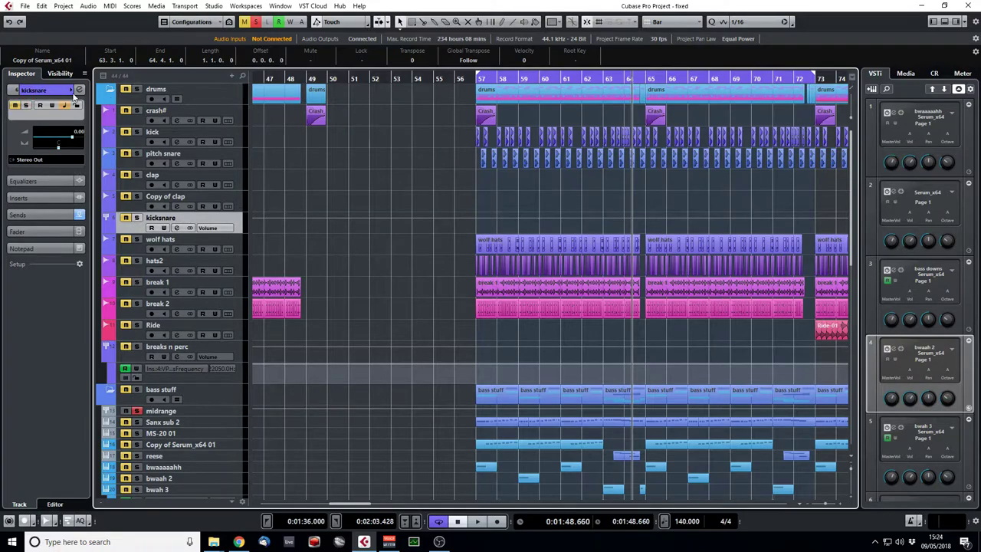
{"action": "left_click", "coordinate": [80, 90]}
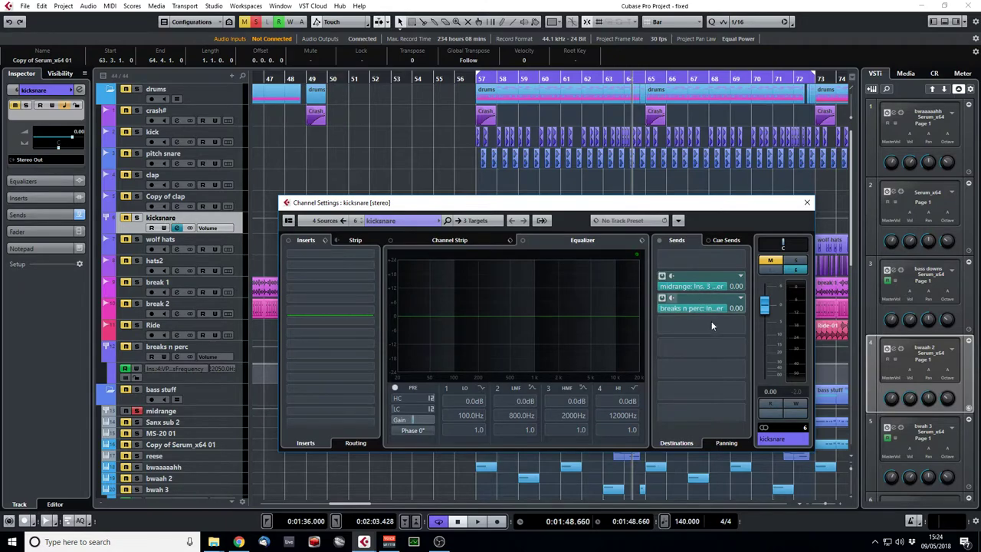
{"action": "left_click", "coordinate": [806, 203]}
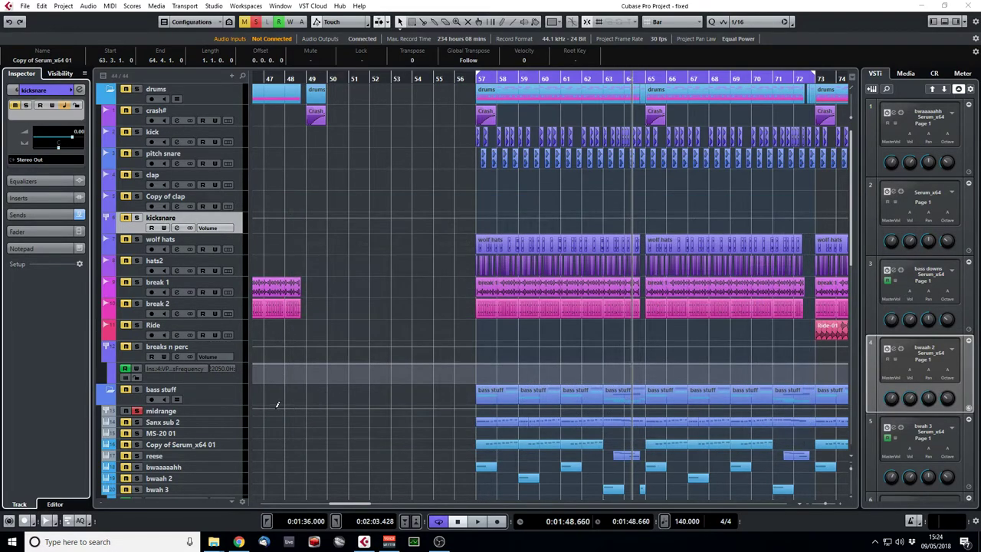
Reopen the midrange group's channel settings and bring up its Trackspacer insert to examine the sidechain ducking
{"action": "left_click", "coordinate": [238, 411]}
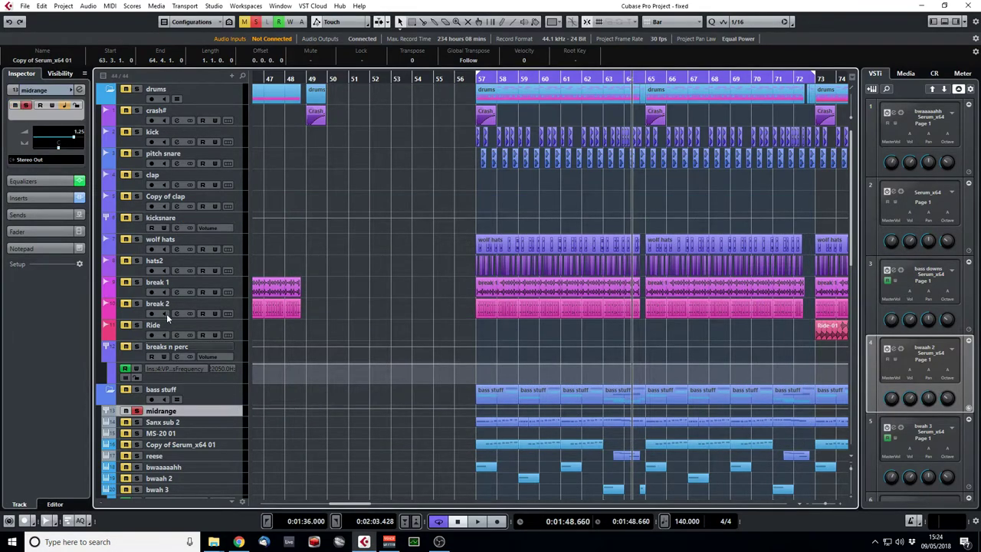
{"action": "left_click", "coordinate": [79, 90]}
{"action": "left_click", "coordinate": [334, 275]}
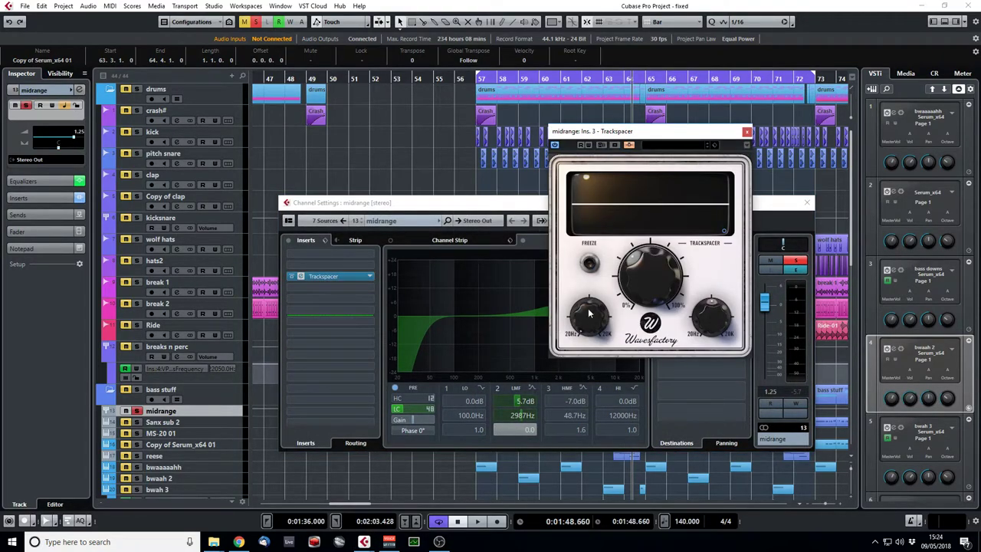
Review the Trackspacer's frequency-range and amount knobs, and close the plug-in and the midrange channel settings
{"action": "mouse_move", "coordinate": [711, 316]}
{"action": "mouse_move", "coordinate": [641, 268]}
{"action": "left_click", "coordinate": [747, 131]}
{"action": "left_click", "coordinate": [806, 202]}
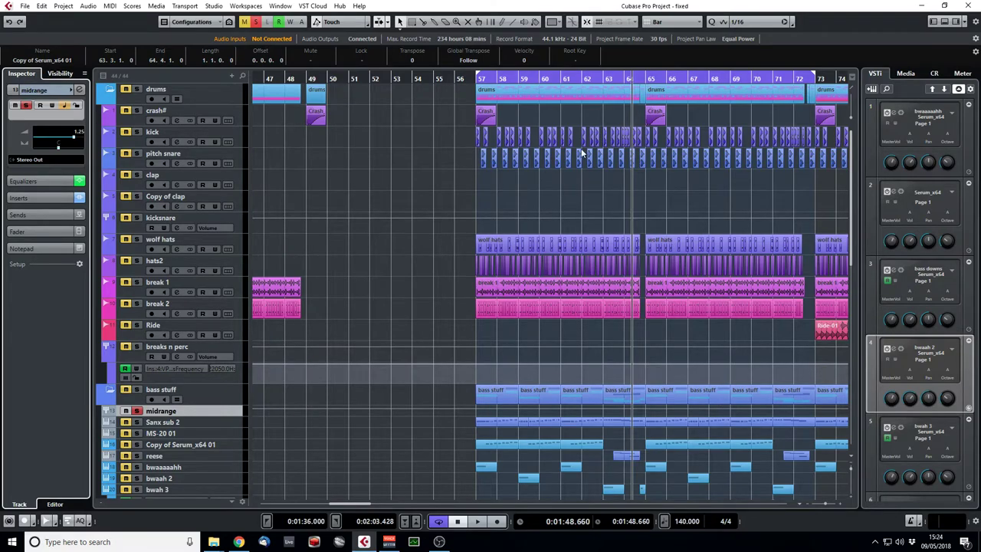
Extend the end of the loop range to bar 89 so it covers the whole drop
{"action": "scroll", "coordinate": [633, 242], "scroll_direction": "down", "scroll_amount": 5}
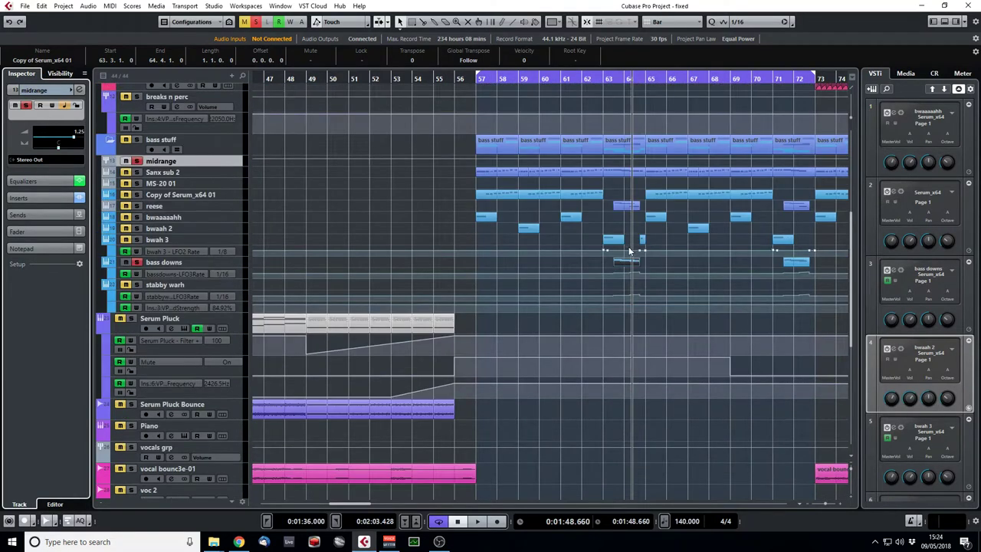
{"action": "left_click", "coordinate": [825, 505]}
{"action": "left_click_drag", "start_coordinate": [824, 506], "coordinate": [813, 503]}
{"action": "scroll", "coordinate": [583, 186], "scroll_direction": "up", "scroll_amount": 5}
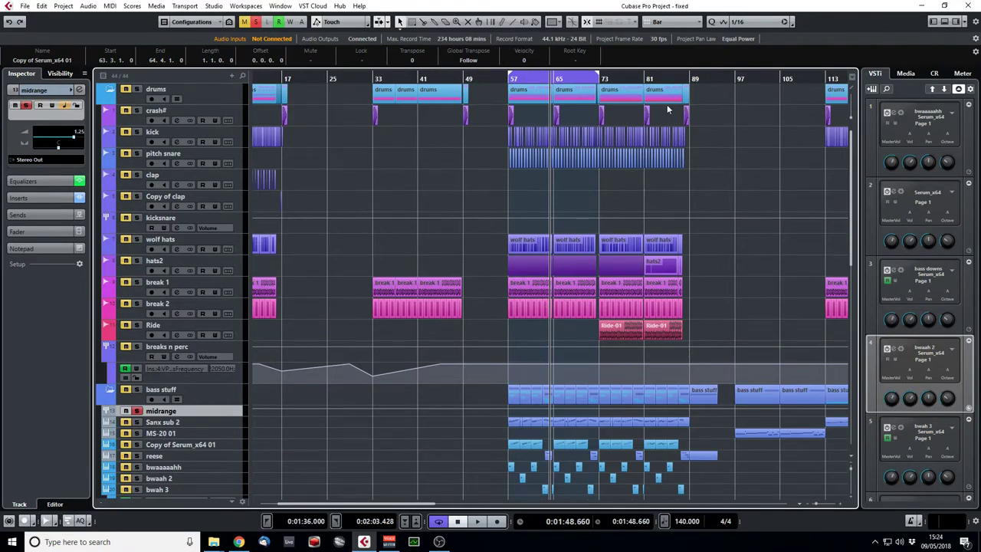
{"action": "left_click", "coordinate": [693, 81], "text": "alt"}
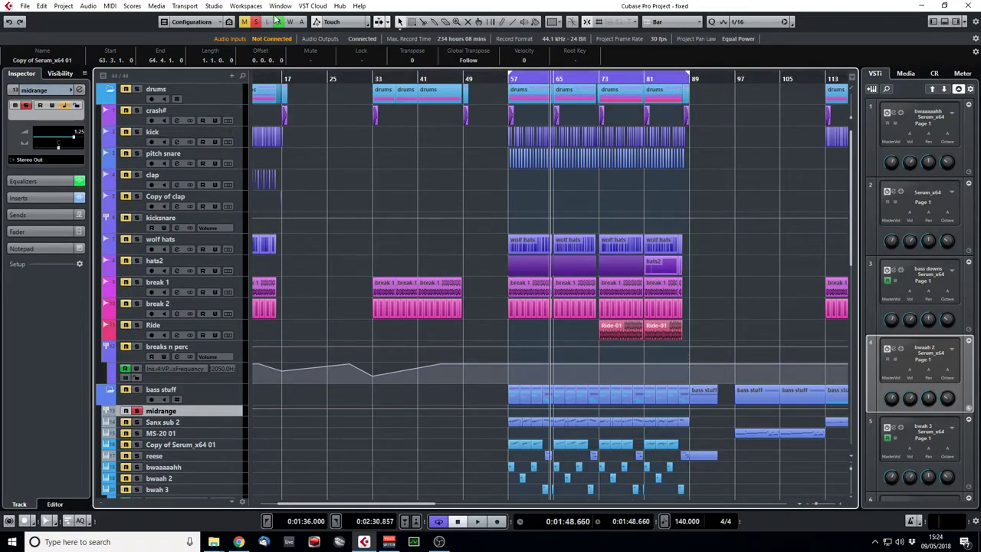
Clear all solos, set the loop range to start at bar 73 and play the arrangement from bar 71
{"action": "left_click", "coordinate": [599, 81]}
{"action": "left_click_drag", "start_coordinate": [600, 81], "coordinate": [587, 112]}
{"action": "scroll", "coordinate": [656, 294], "scroll_direction": "down", "scroll_amount": 5}
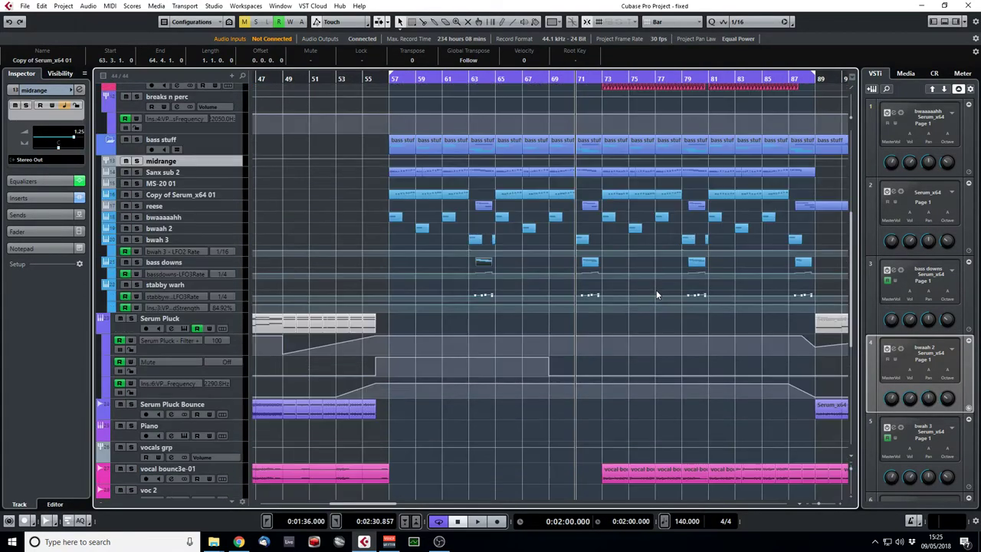
{"action": "left_click", "coordinate": [606, 83], "text": "ctrl"}
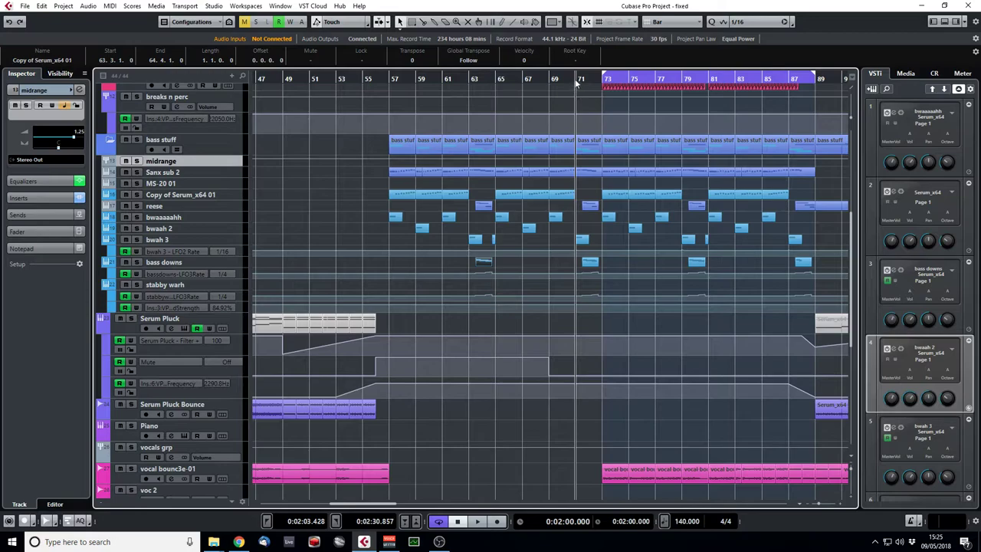
{"action": "key", "text": "space"}
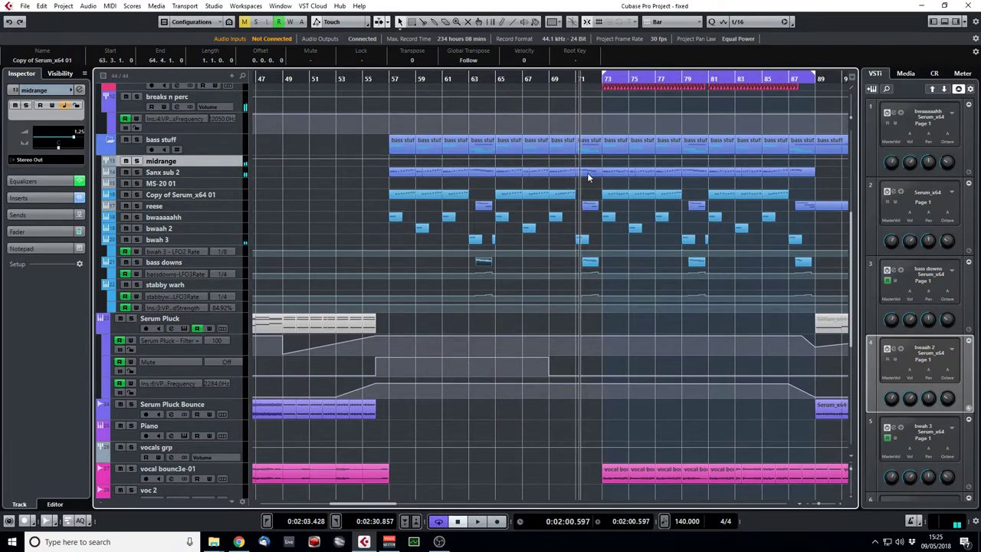
Examine the notes of the reese clip at bar 71 and the track's Serum patch, closing both views
{"action": "left_click", "coordinate": [239, 206]}
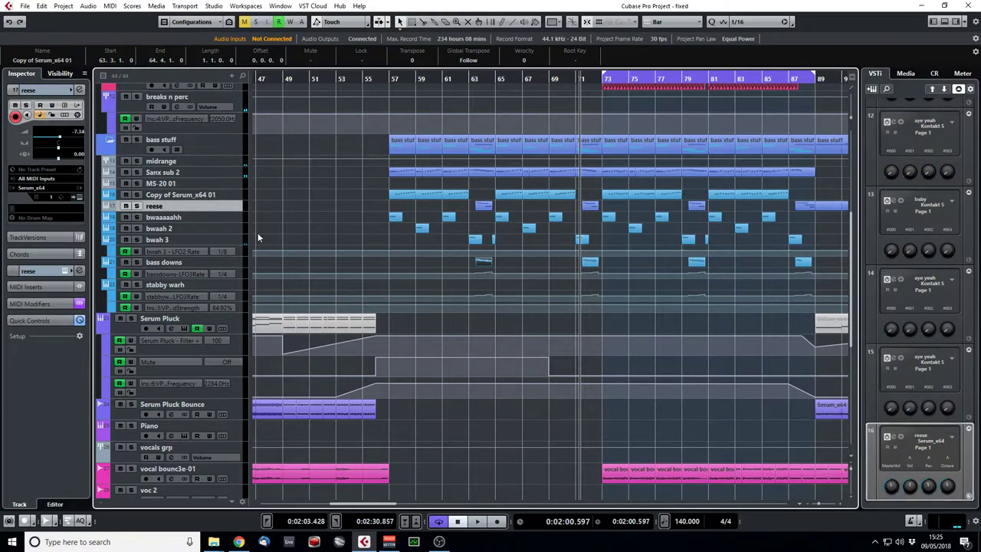
{"action": "left_click", "coordinate": [588, 208]}
{"action": "double_click", "coordinate": [588, 208]}
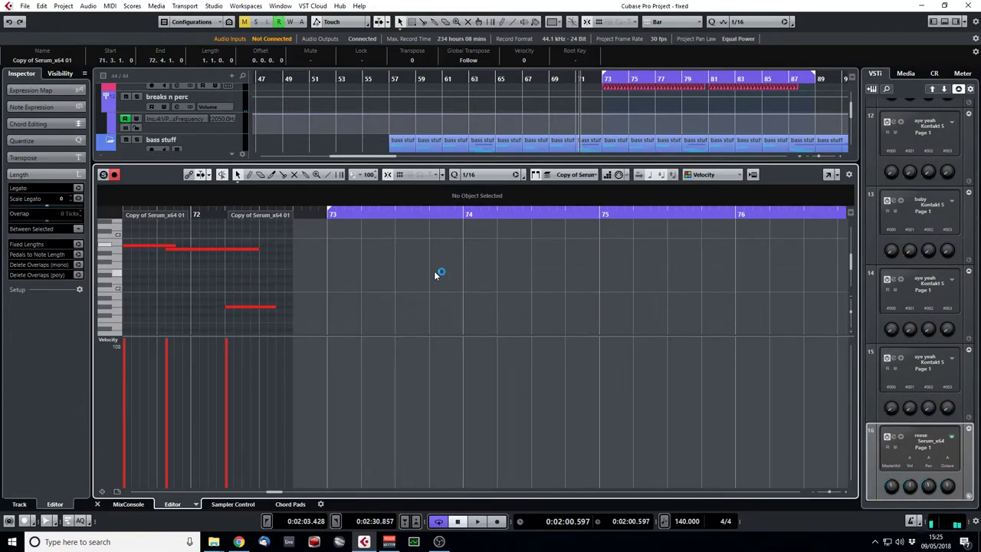
{"action": "left_click", "coordinate": [97, 503]}
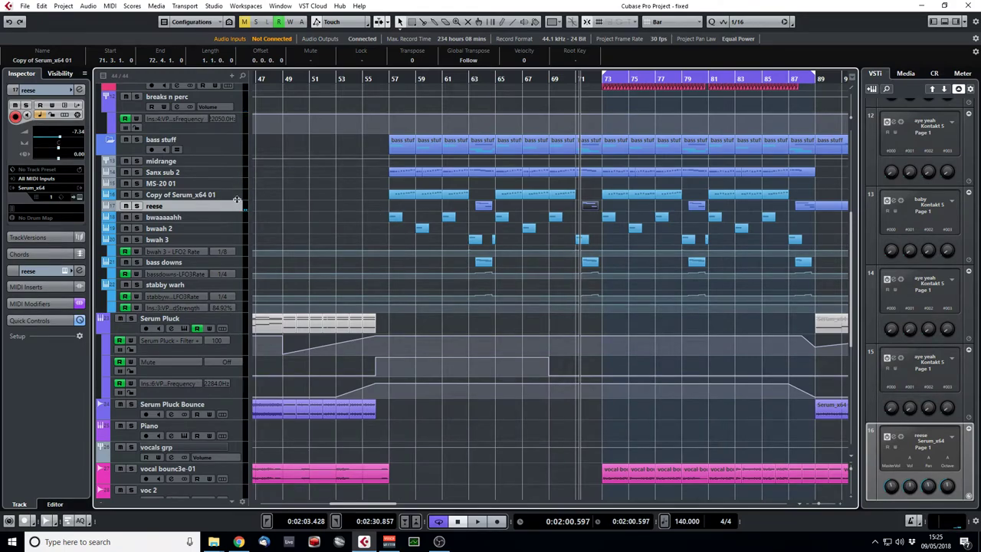
{"action": "left_click", "coordinate": [80, 197]}
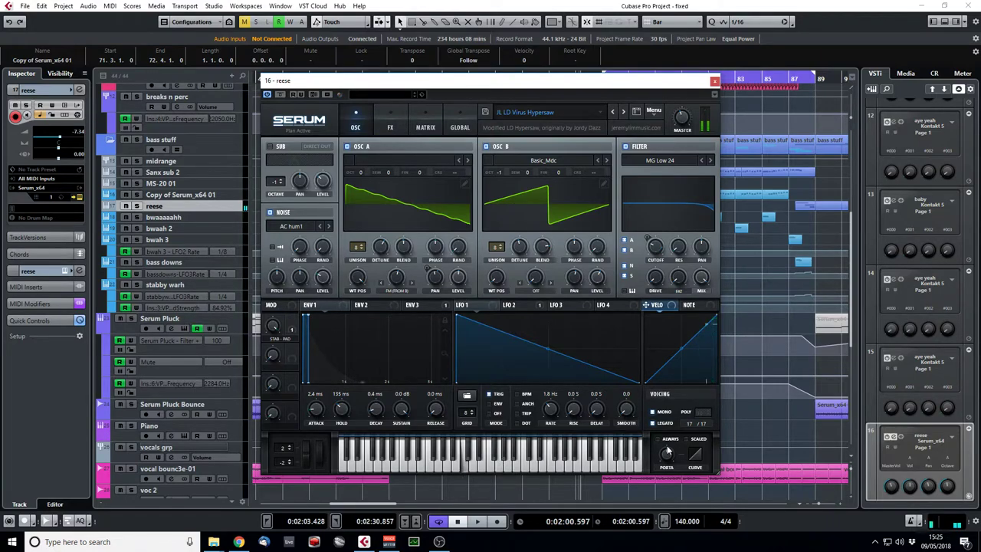
{"action": "left_click", "coordinate": [714, 81]}
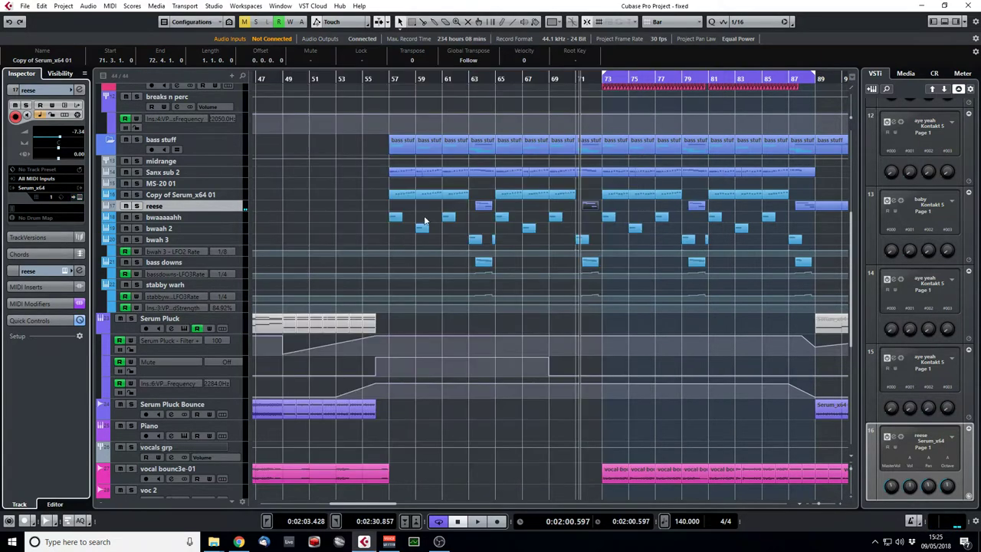
Audition the reese and bass downs tracks in solo from bar 71, and clear all solos
{"action": "left_click", "coordinate": [576, 79]}
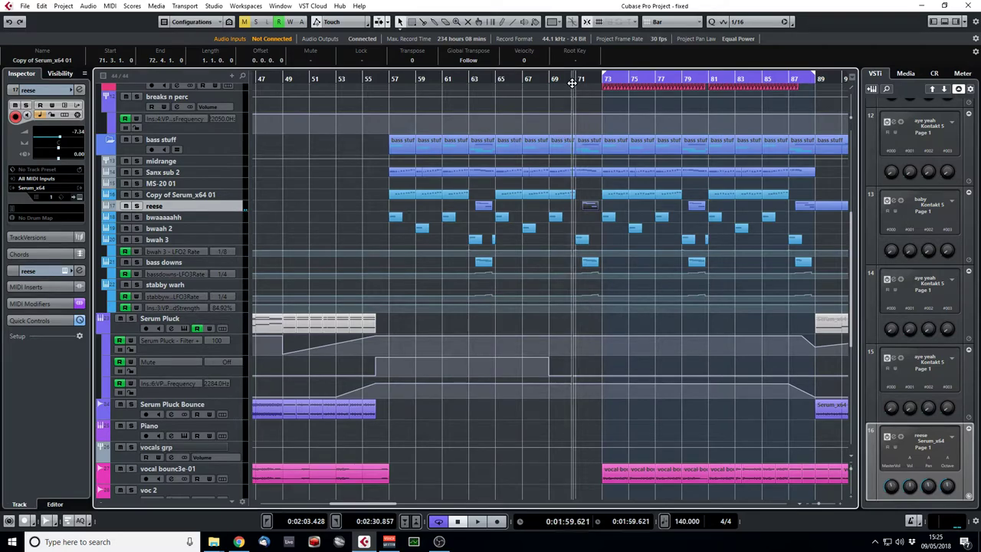
{"action": "left_click", "coordinate": [136, 209]}
{"action": "left_click", "coordinate": [138, 265]}
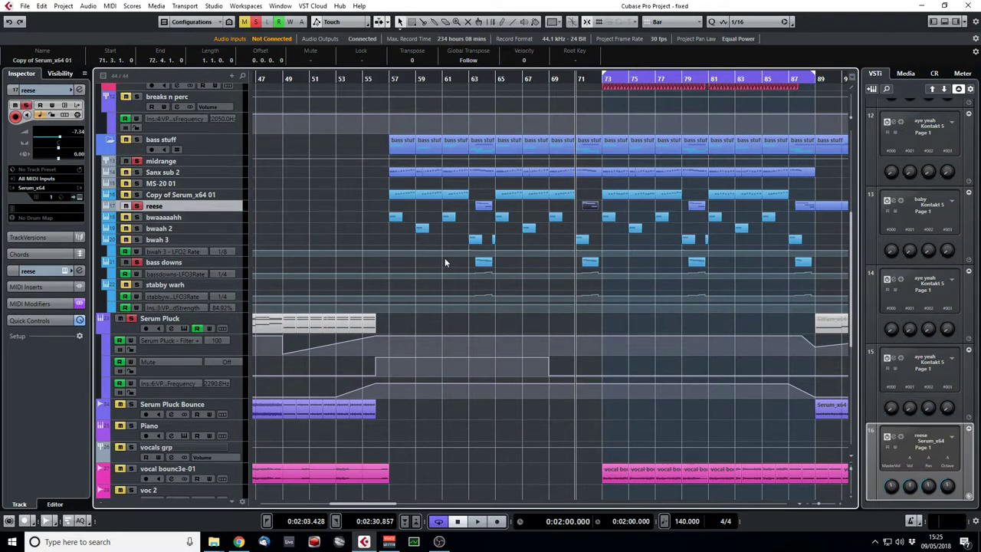
{"action": "key", "text": "space"}
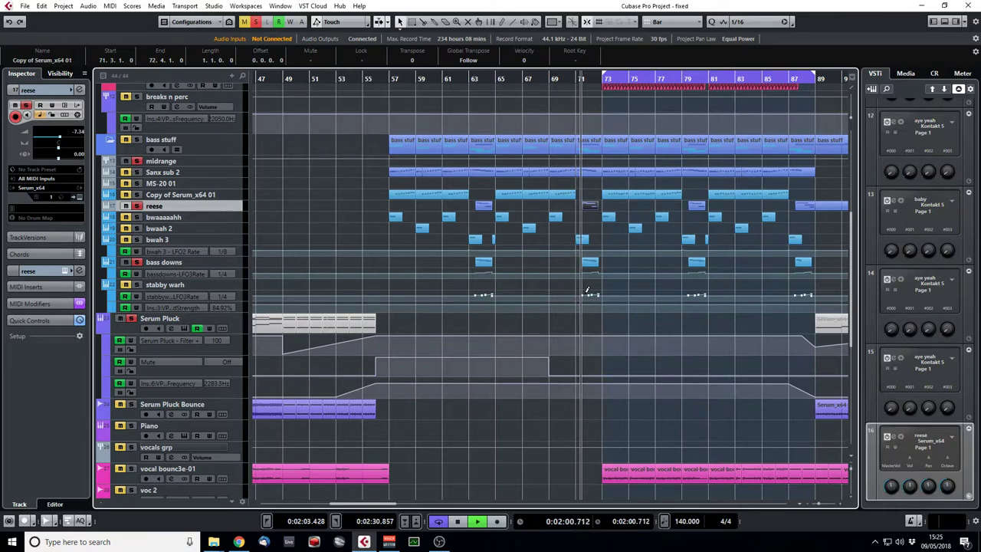
{"action": "key", "text": "space"}
{"action": "left_click", "coordinate": [137, 262]}
{"action": "left_click", "coordinate": [137, 206]}
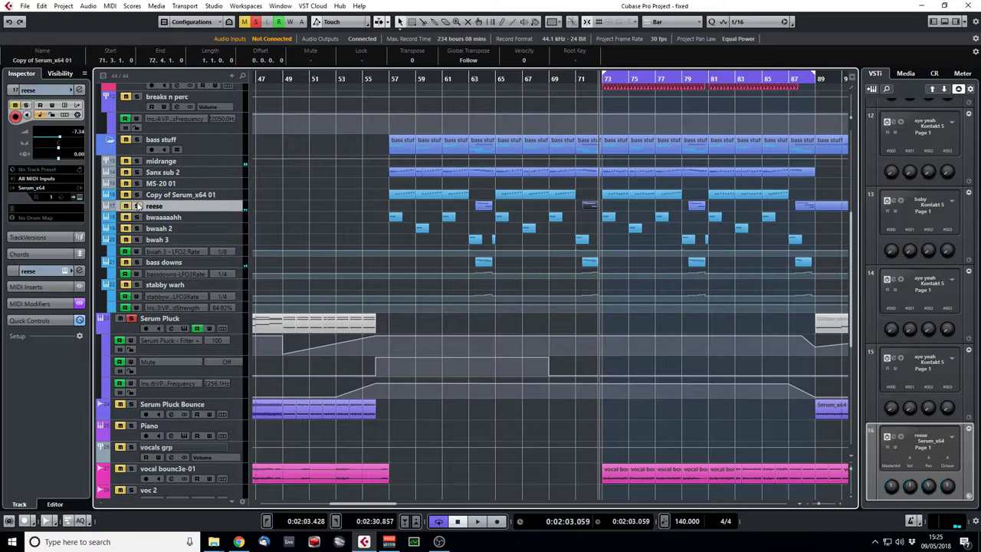
{"action": "left_click", "coordinate": [136, 140]}
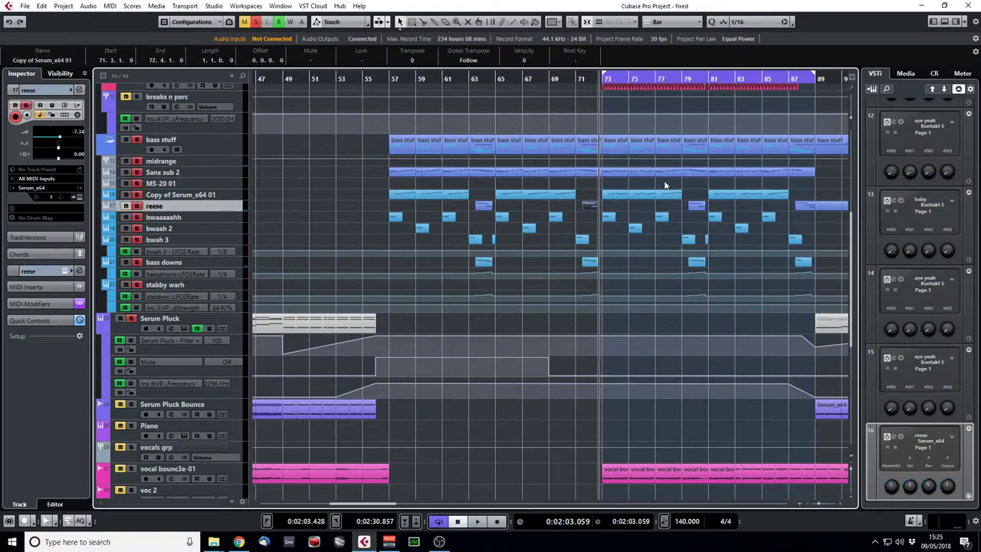
{"action": "left_click", "coordinate": [256, 23]}
Play the full mix from bar 72 into the second half of the drop and unmute the kick track
{"action": "left_click", "coordinate": [590, 80]}
{"action": "scroll", "coordinate": [763, 177], "scroll_direction": "down", "scroll_amount": 3}
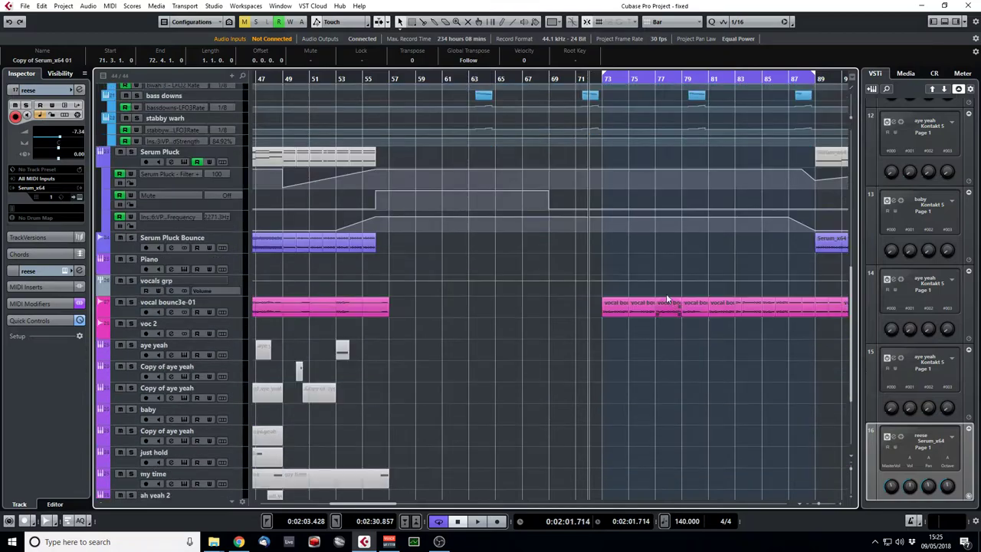
{"action": "scroll", "coordinate": [763, 177], "scroll_direction": "up", "scroll_amount": 6}
{"action": "scroll", "coordinate": [751, 221], "scroll_direction": "down", "scroll_amount": 3}
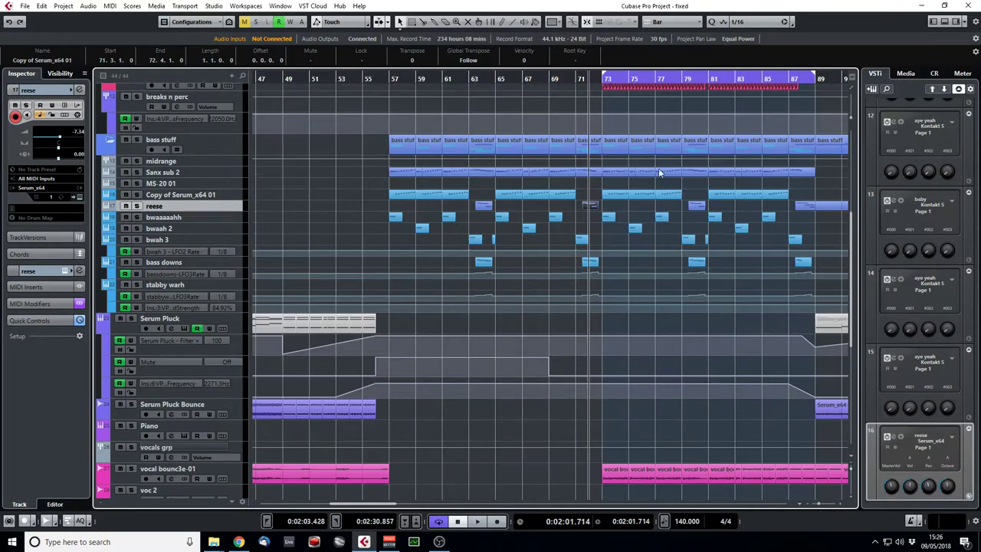
{"action": "key", "text": "space"}
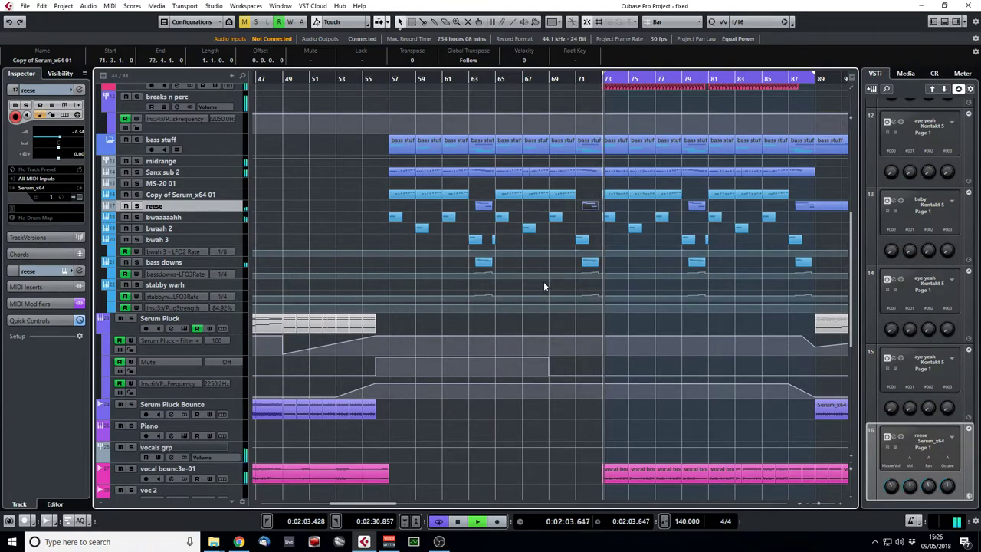
{"action": "scroll", "coordinate": [540, 284], "scroll_direction": "up", "scroll_amount": 5}
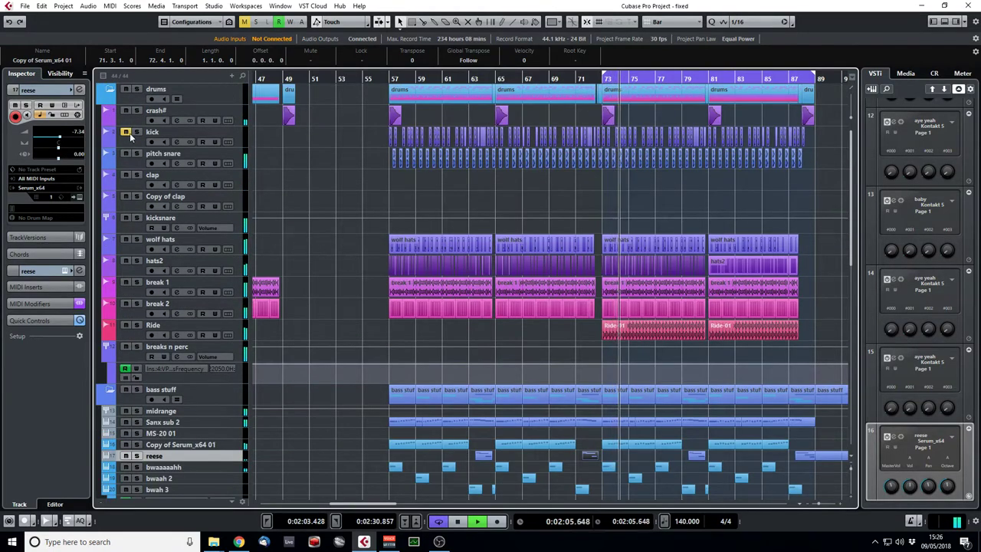
{"action": "scroll", "coordinate": [361, 213], "scroll_direction": "down", "scroll_amount": 5}
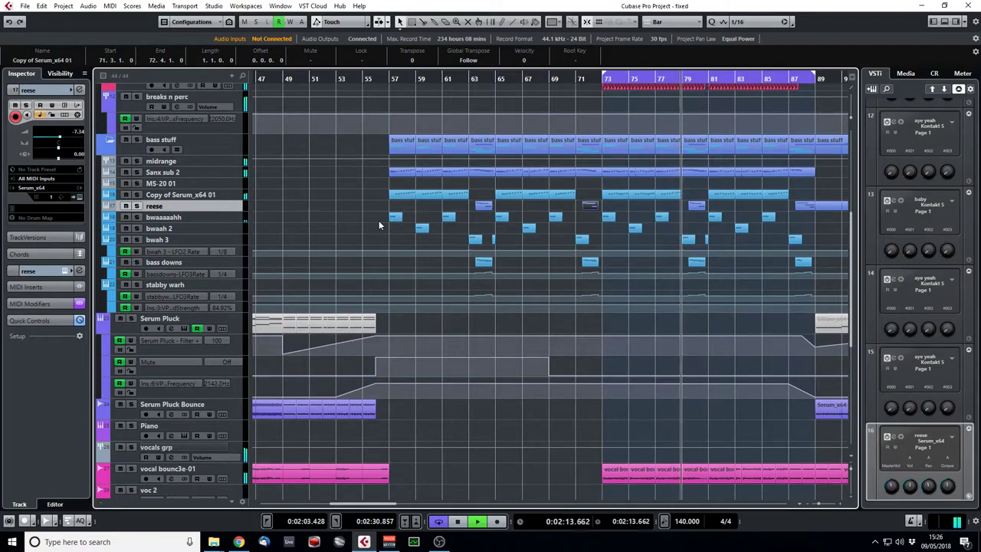
{"action": "key", "text": "space"}
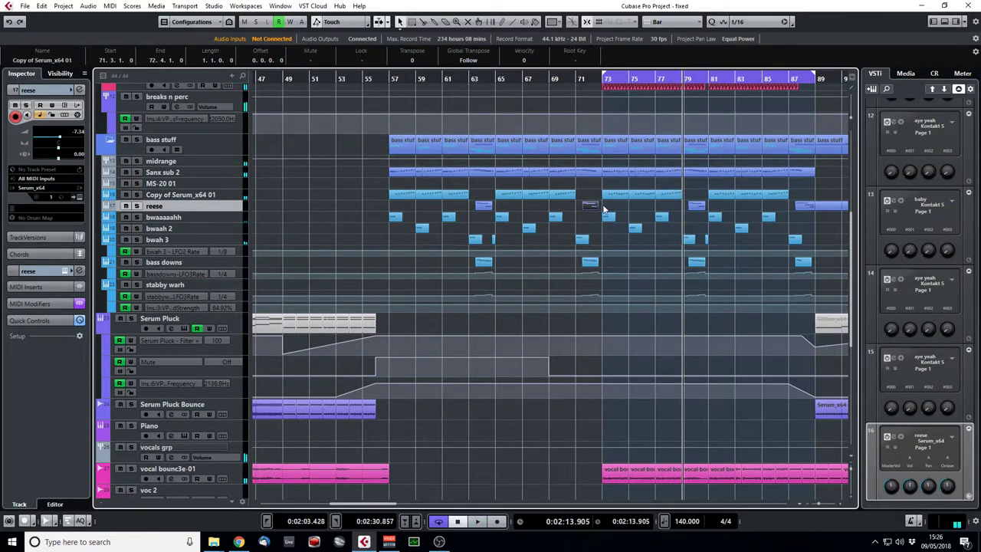
Compare the notes of the Copy of Serum_x64 01 clips at bars 57 and 73, closing the editor after each check
{"action": "double_click", "coordinate": [397, 197]}
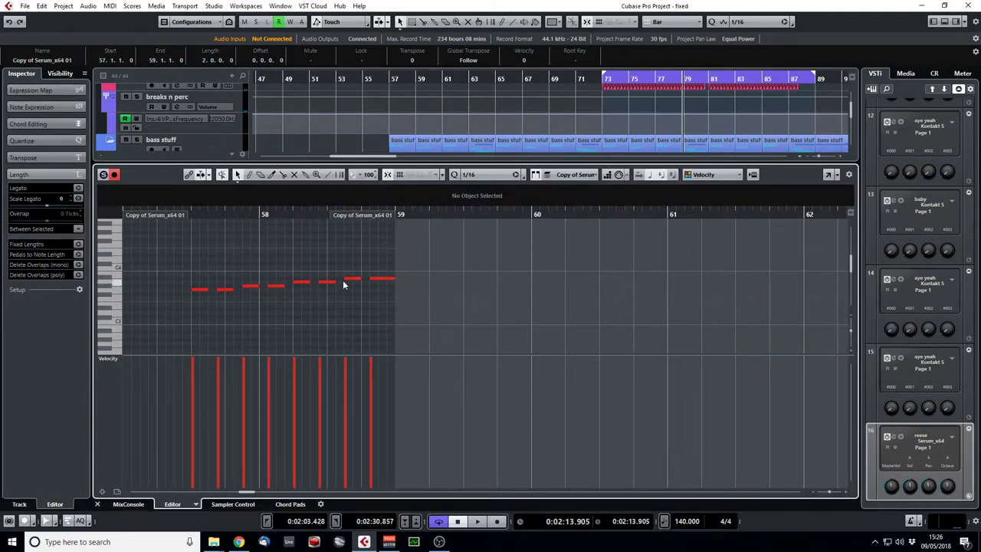
{"action": "left_click", "coordinate": [96, 504]}
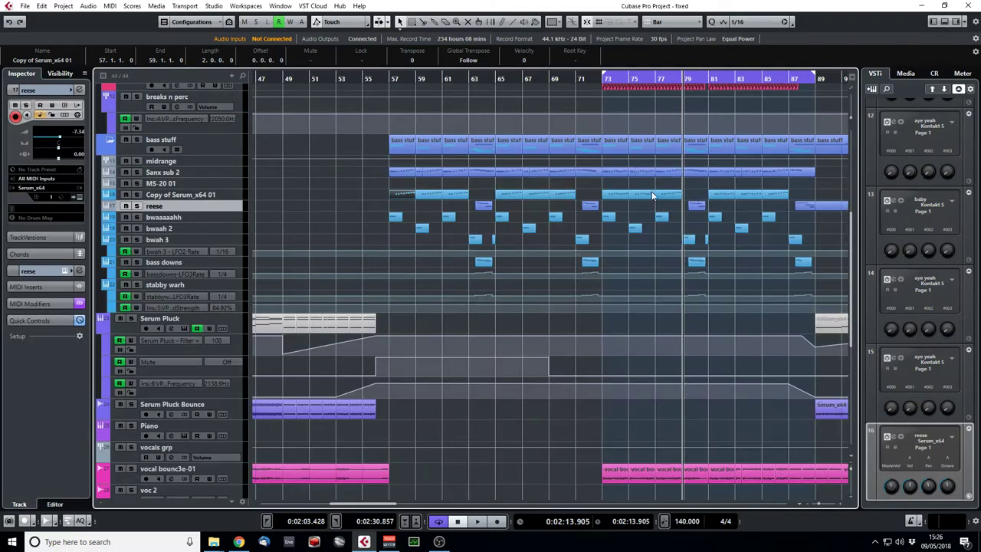
{"action": "double_click", "coordinate": [616, 192]}
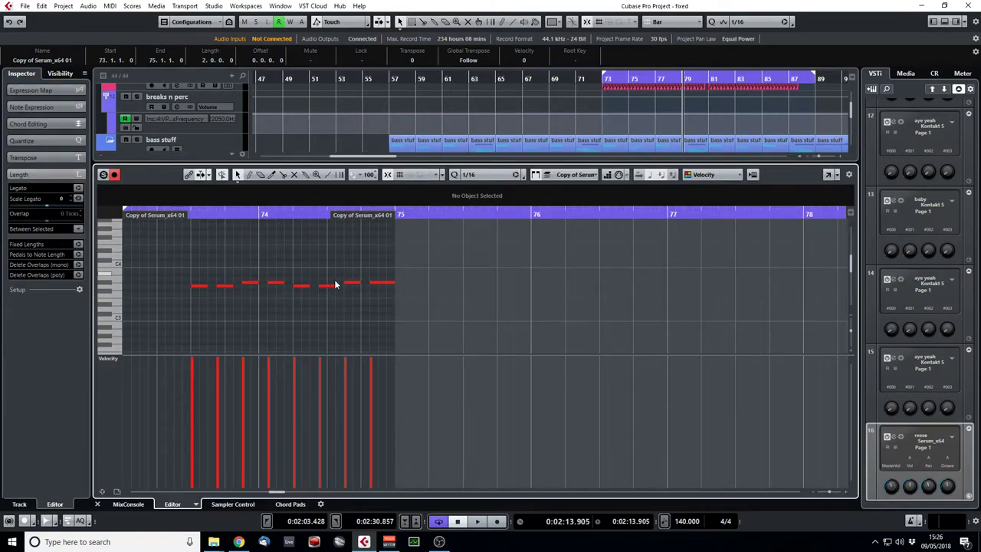
{"action": "left_click", "coordinate": [97, 503]}
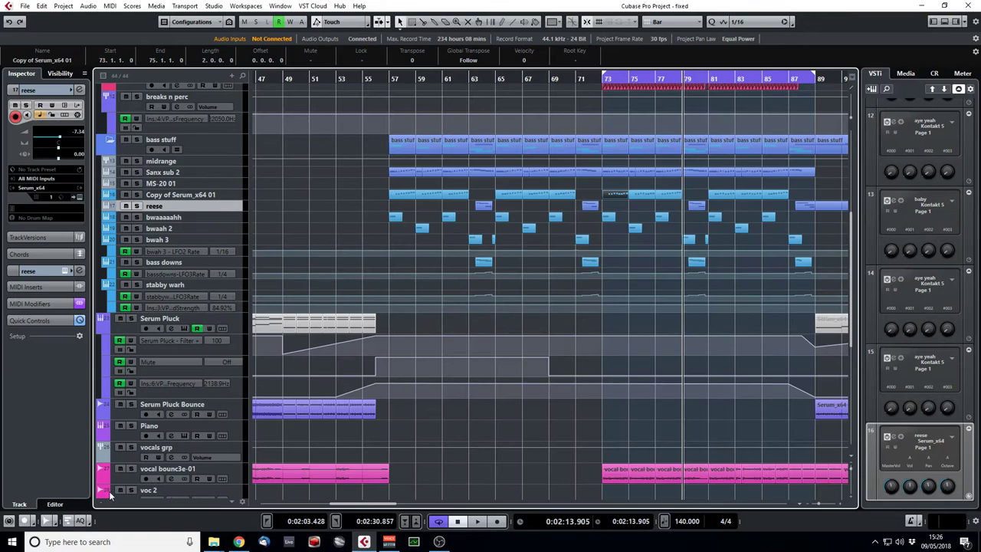
{"action": "double_click", "coordinate": [613, 194]}
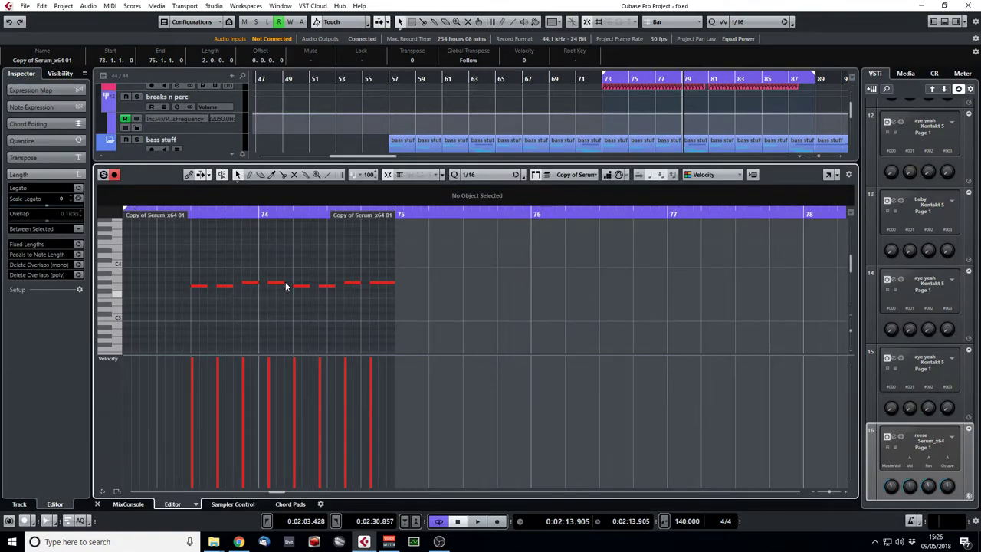
{"action": "left_click", "coordinate": [97, 504]}
Move the loop range to the section after the drop, from bar 89 to bar 122
{"action": "left_click_drag", "start_coordinate": [821, 506], "coordinate": [817, 506]}
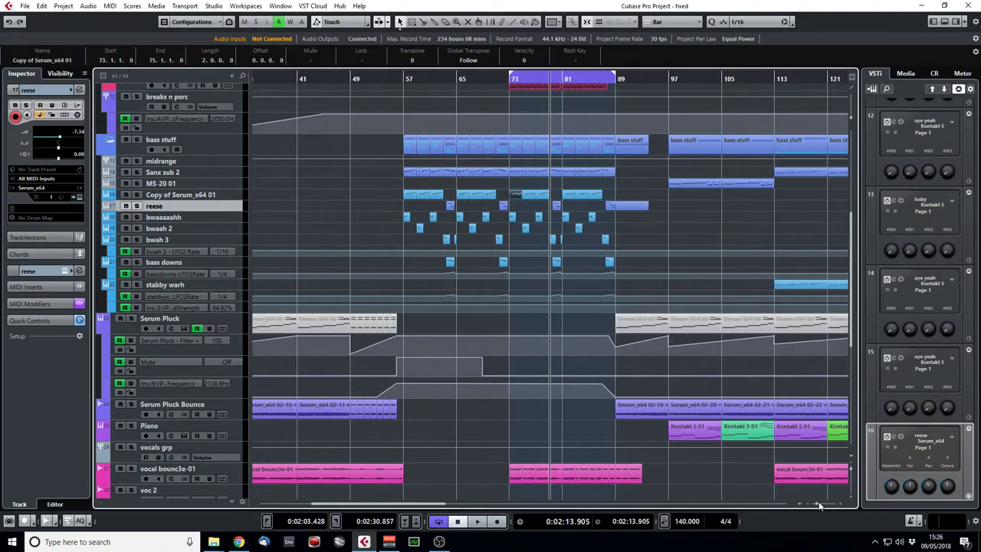
{"action": "scroll", "coordinate": [577, 278], "scroll_direction": "down", "scroll_amount": 6}
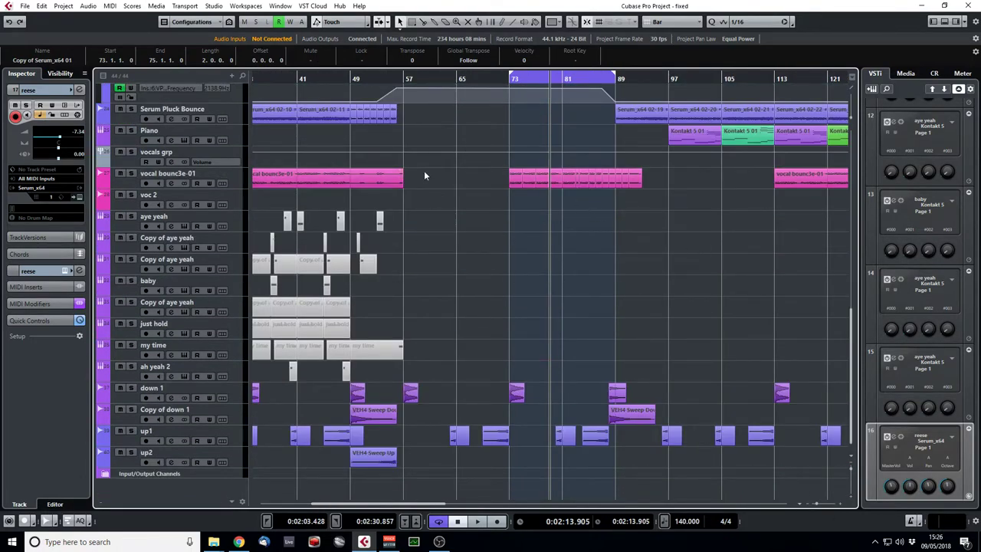
{"action": "scroll", "coordinate": [575, 200], "scroll_direction": "up", "scroll_amount": 6}
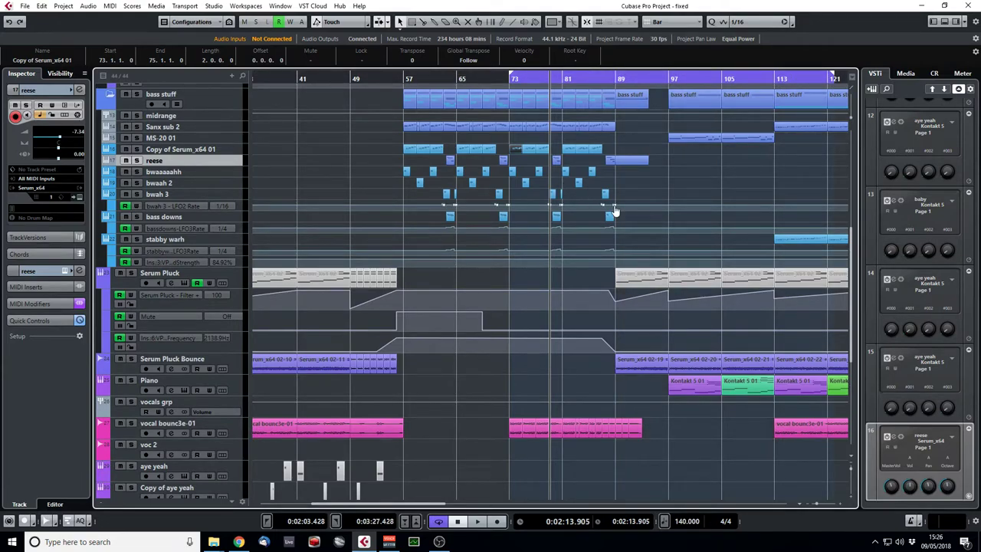
{"action": "left_click", "coordinate": [621, 77], "text": "ctrl"}
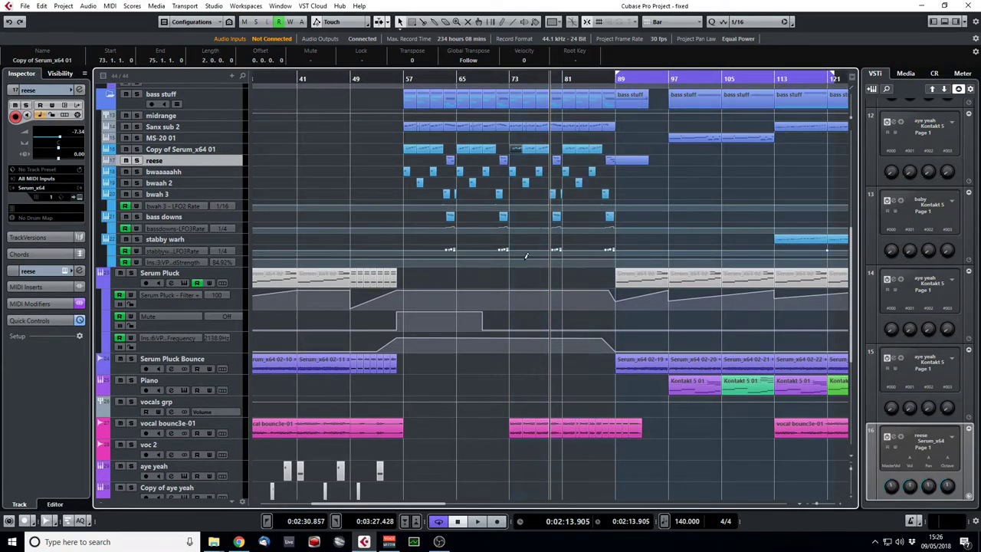
Solo the Serum Pluck Bounce track and play it from bar 89
{"action": "left_click", "coordinate": [131, 358]}
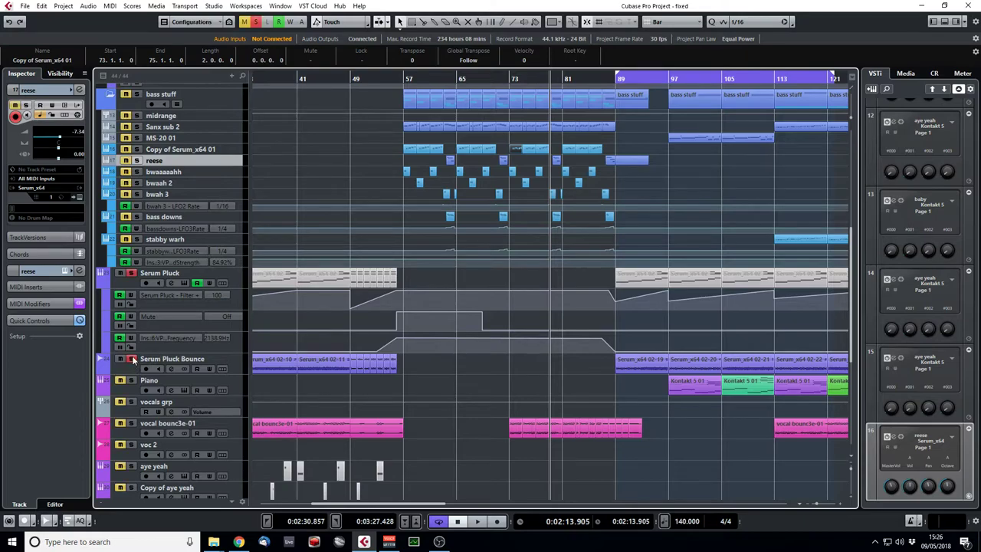
{"action": "left_click", "coordinate": [618, 79]}
{"action": "key", "text": "space"}
Add the Piano track to the solo and extend the end of the loop range to bar 137
{"action": "scroll", "coordinate": [664, 168], "scroll_direction": "down", "scroll_amount": 5}
{"action": "scroll", "coordinate": [678, 192], "scroll_direction": "up", "scroll_amount": 3}
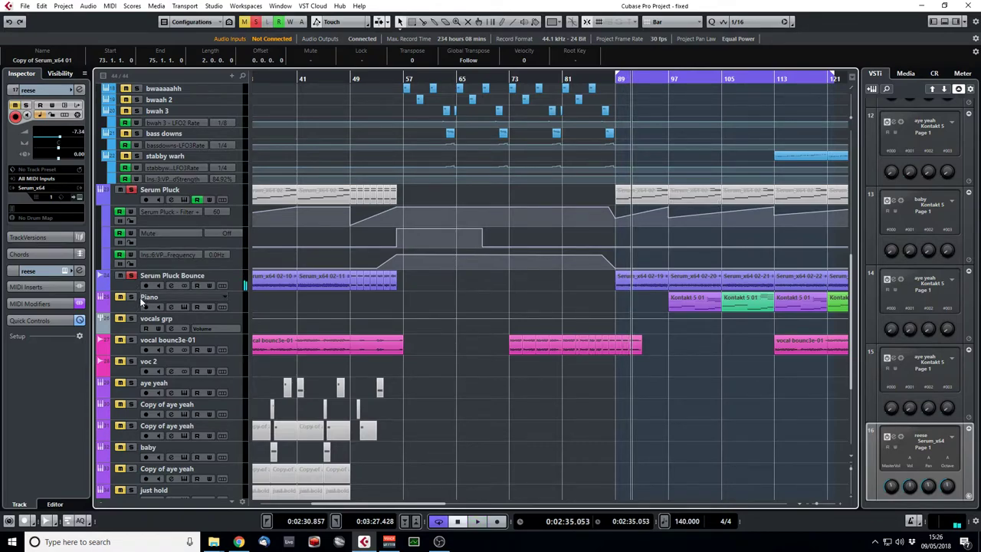
{"action": "left_click_drag", "start_coordinate": [832, 78], "coordinate": [720, 94]}
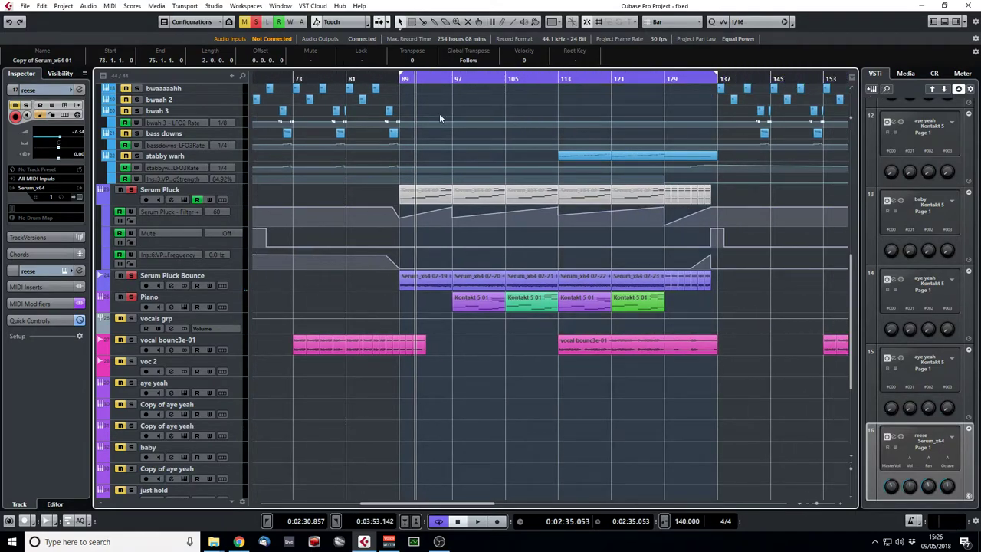
Play the soloed pluck and piano from bar 89, and set the loop range to bars 97 to 113
{"action": "left_click", "coordinate": [404, 80]}
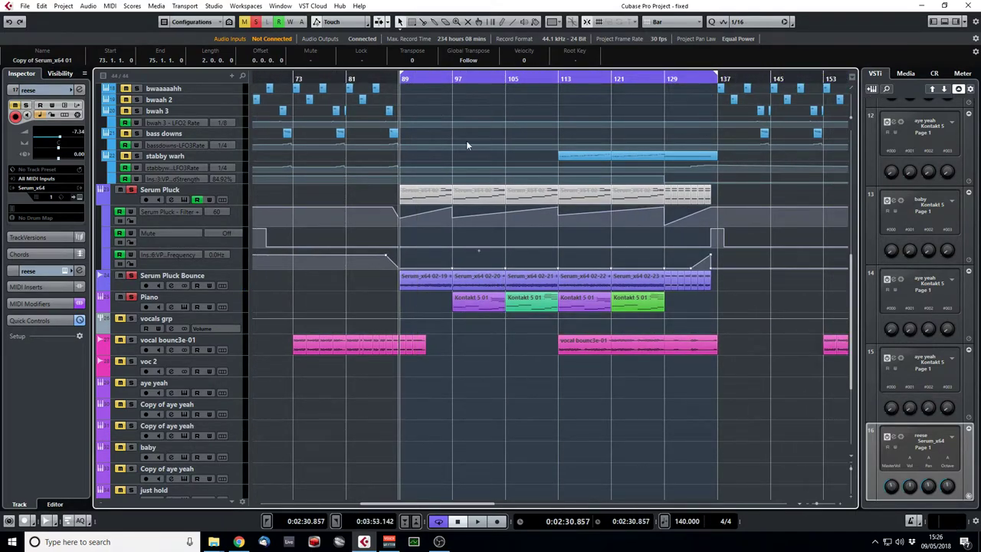
{"action": "double_click", "coordinate": [449, 80]}
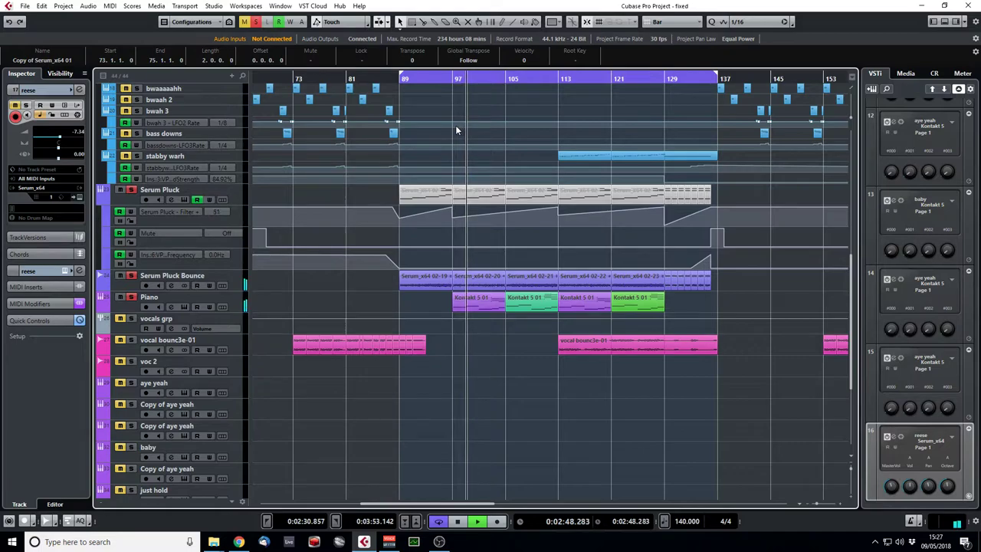
{"action": "left_click", "coordinate": [467, 79], "text": "ctrl"}
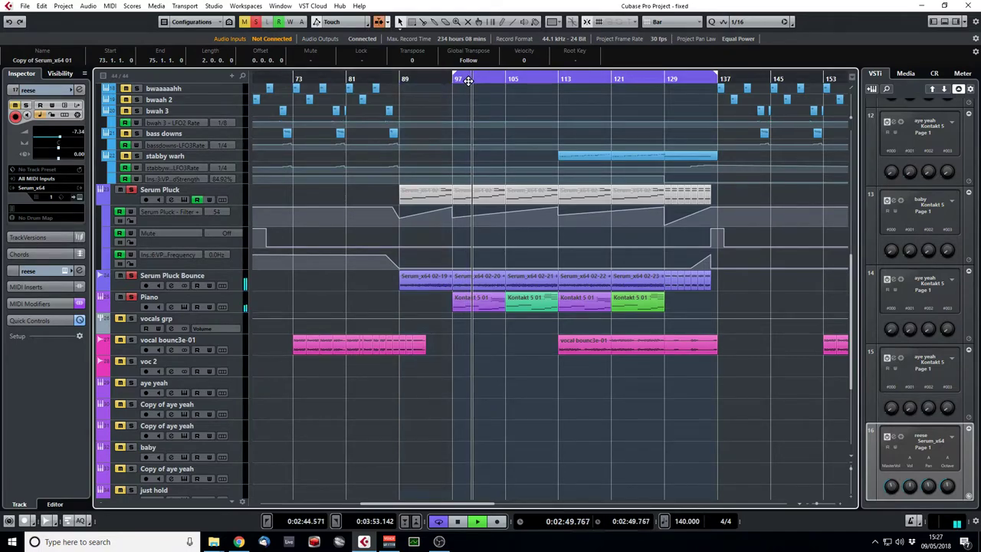
{"action": "left_click", "coordinate": [558, 80], "text": "alt"}
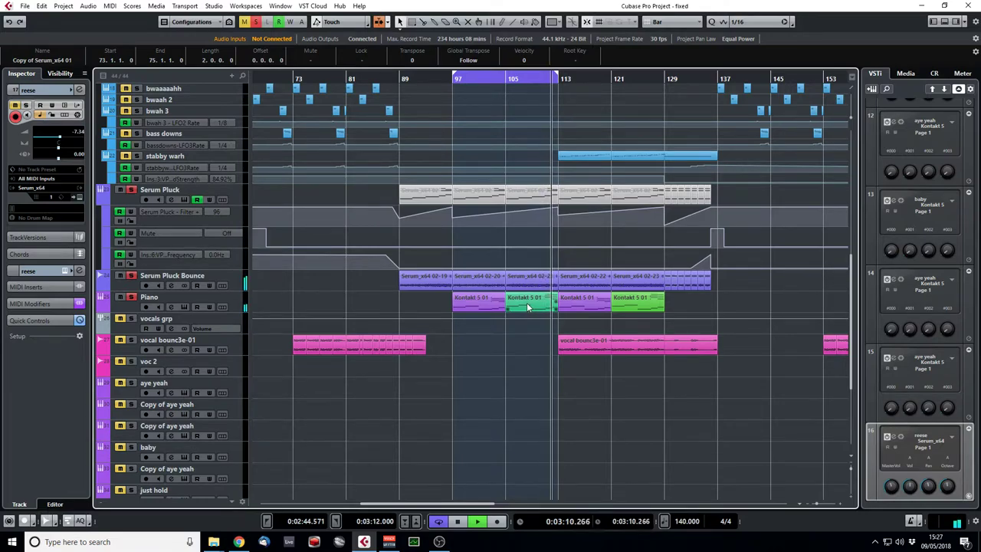
{"action": "key", "text": "space"}
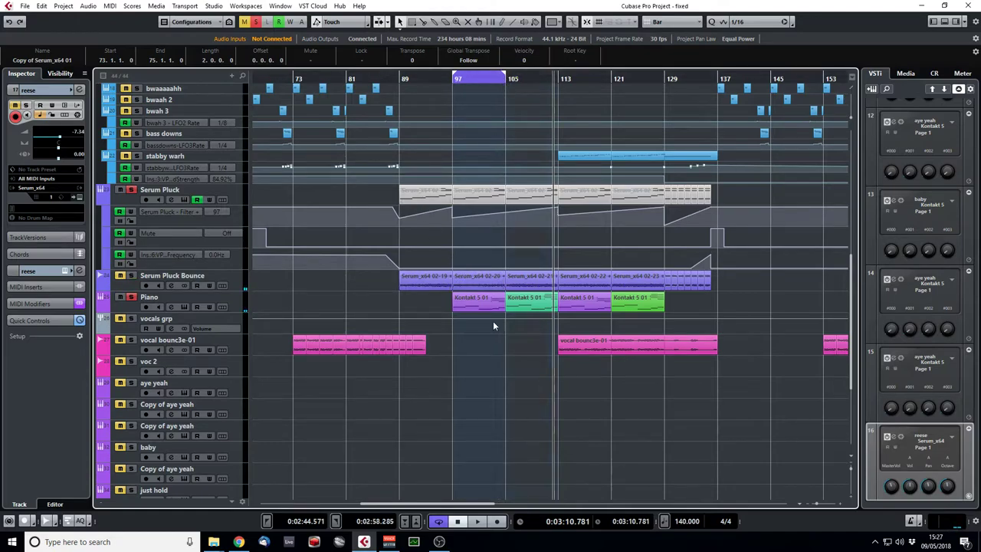
Examine the chords and bass notes of the Piano clip at bar 97 in the note editor, through to its end
{"action": "double_click", "coordinate": [471, 302]}
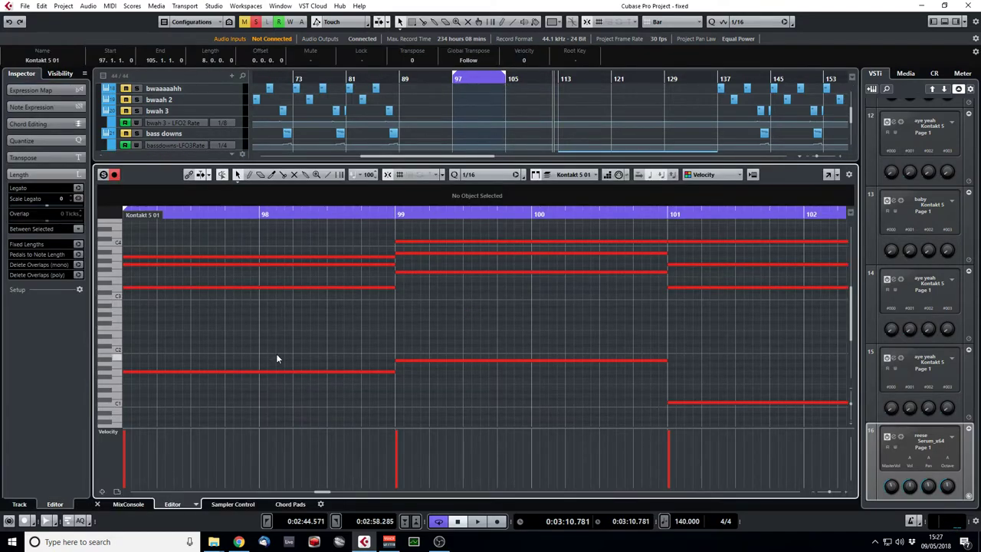
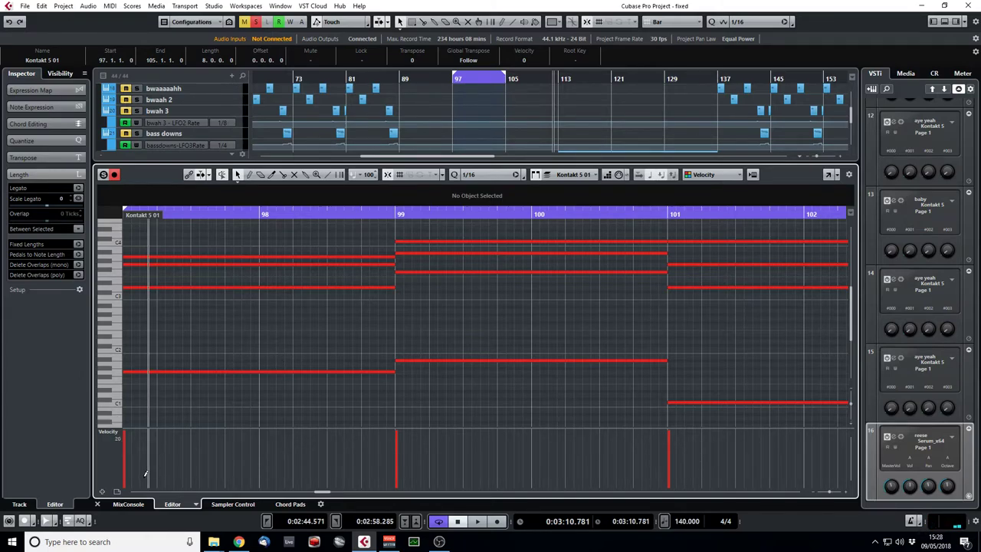
{"action": "left_click", "coordinate": [96, 503]}
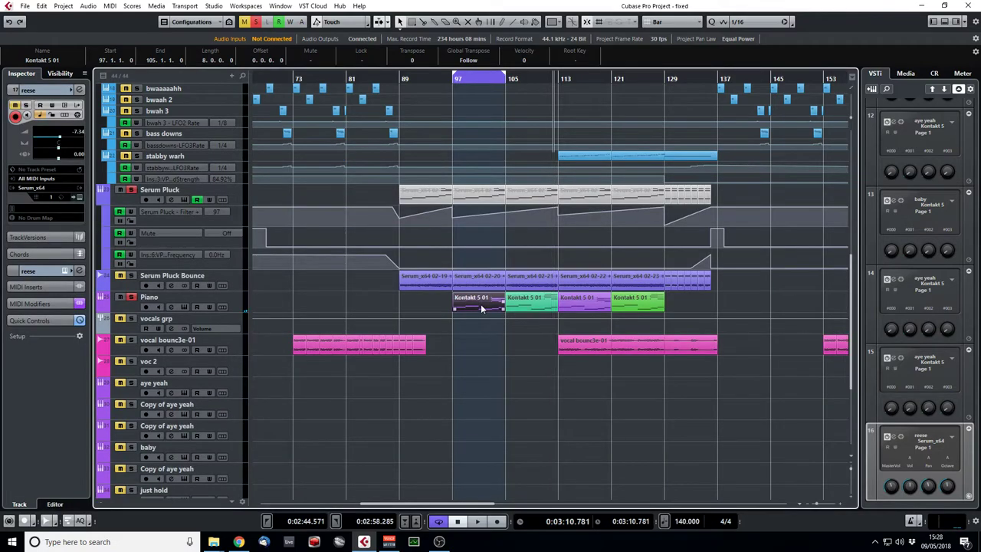
{"action": "double_click", "coordinate": [480, 303]}
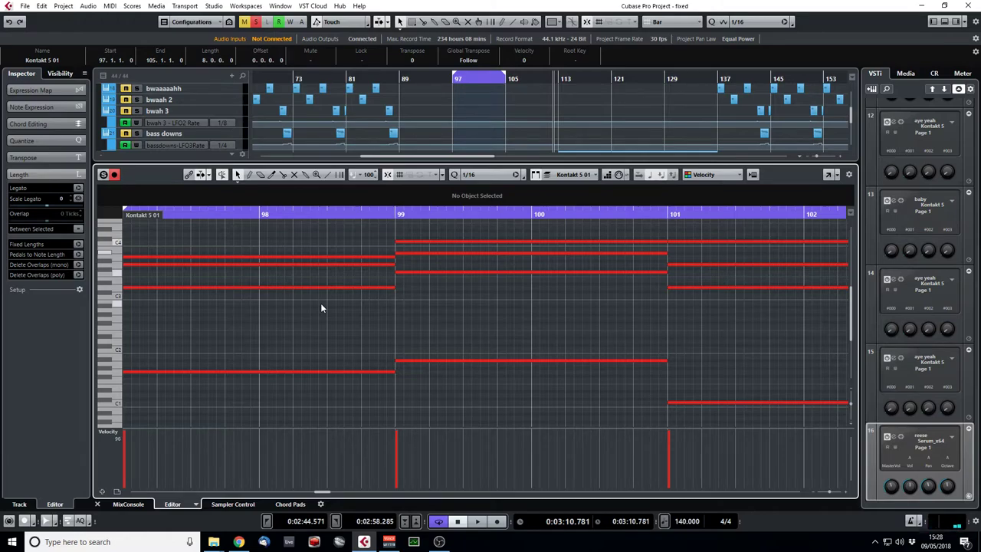
{"action": "left_click", "coordinate": [392, 216]}
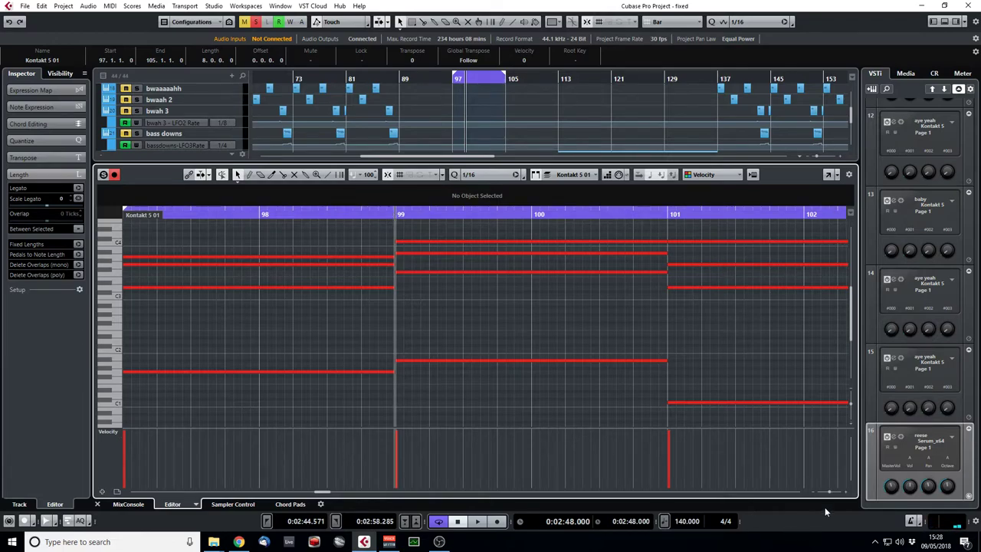
{"action": "left_click_drag", "start_coordinate": [830, 498], "coordinate": [827, 496]}
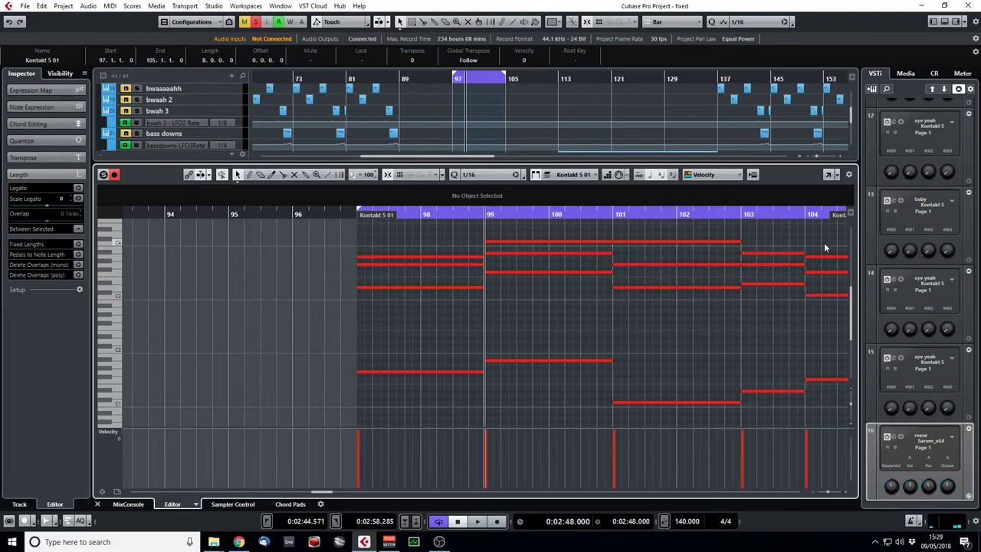
{"action": "left_click_drag", "start_coordinate": [821, 212], "coordinate": [582, 242]}
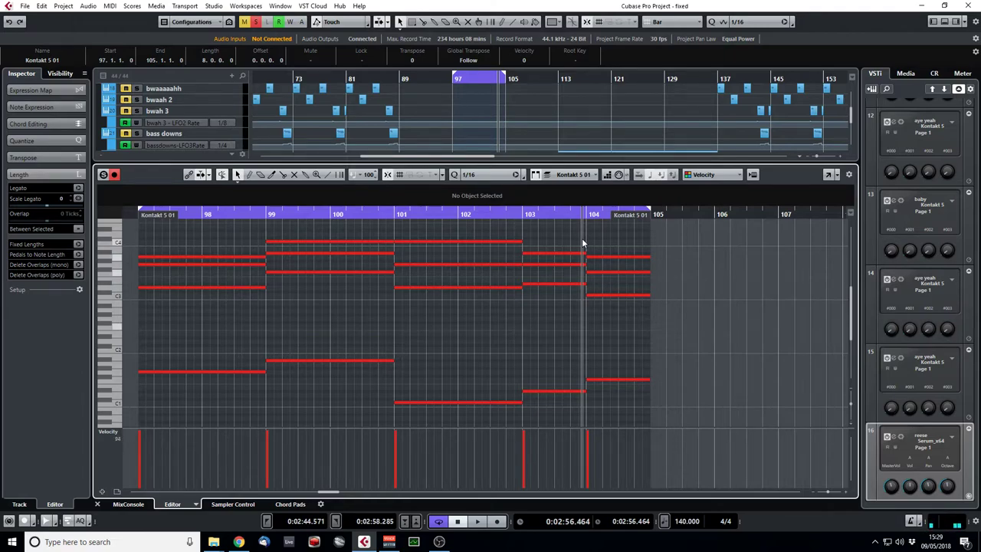
{"action": "left_click", "coordinate": [97, 505]}
Play and examine the chords of the Piano clip at bar 105, and compare them with the Serum Pluck clip at the same bar
{"action": "double_click", "coordinate": [539, 304]}
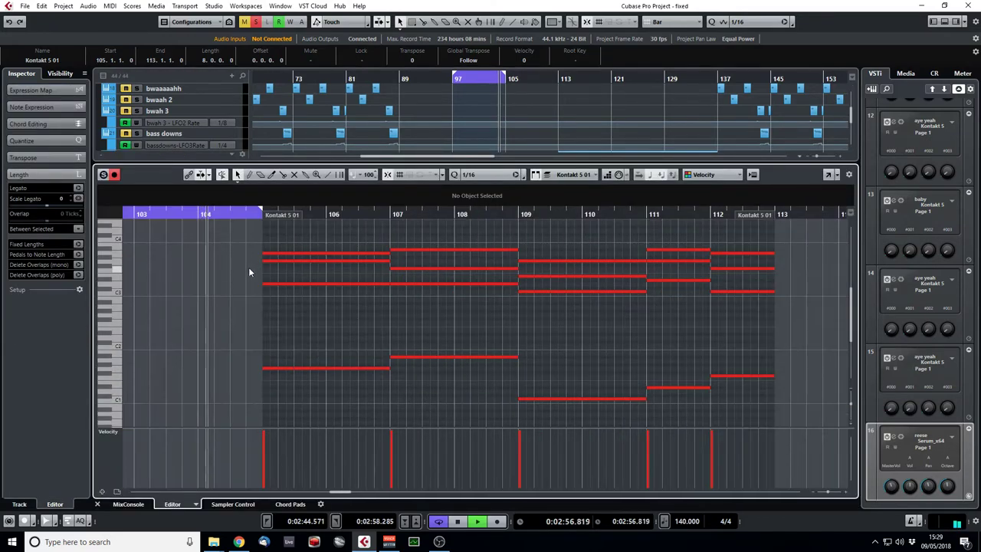
{"action": "key", "text": "space"}
{"action": "key", "text": "space"}
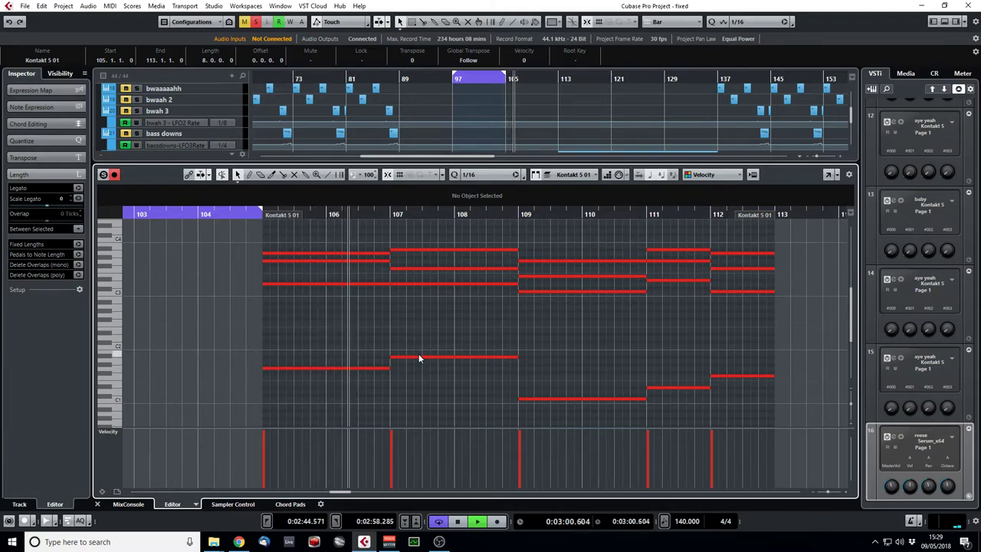
{"action": "key", "text": "space"}
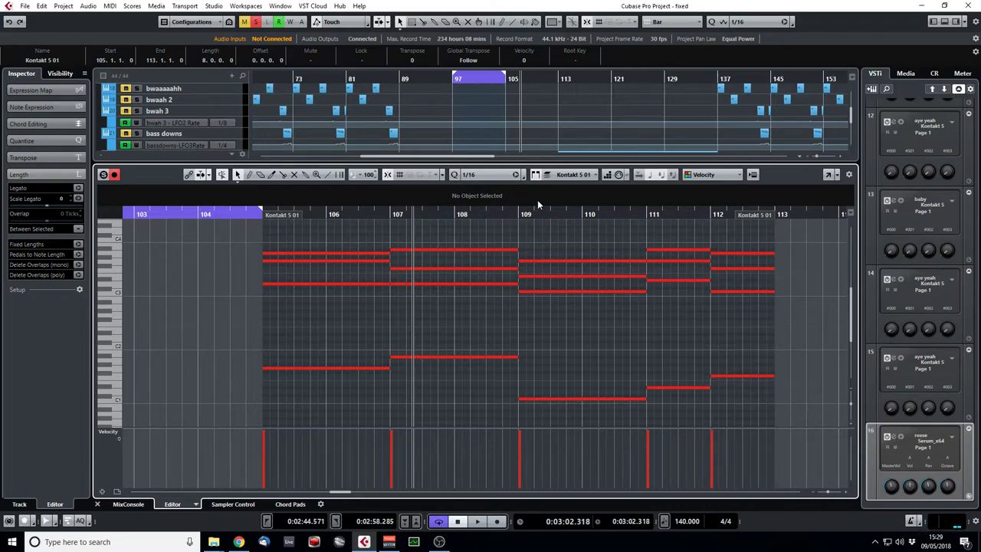
{"action": "left_click", "coordinate": [518, 215]}
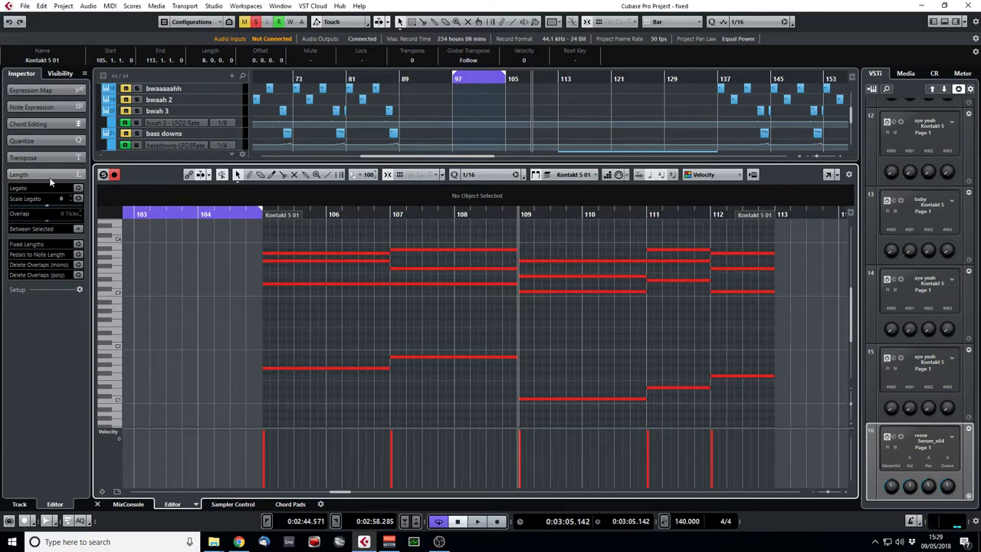
{"action": "left_click", "coordinate": [97, 505]}
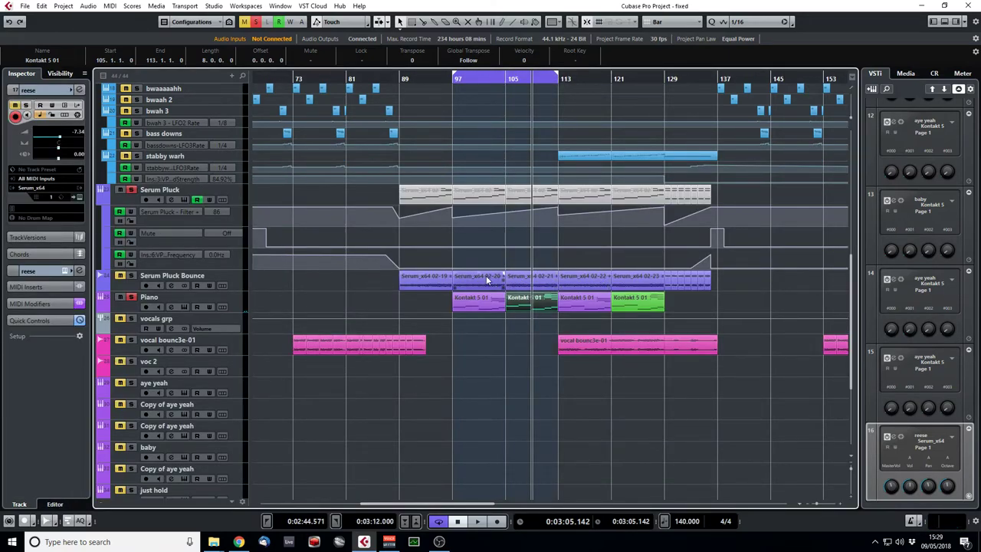
{"action": "double_click", "coordinate": [514, 198]}
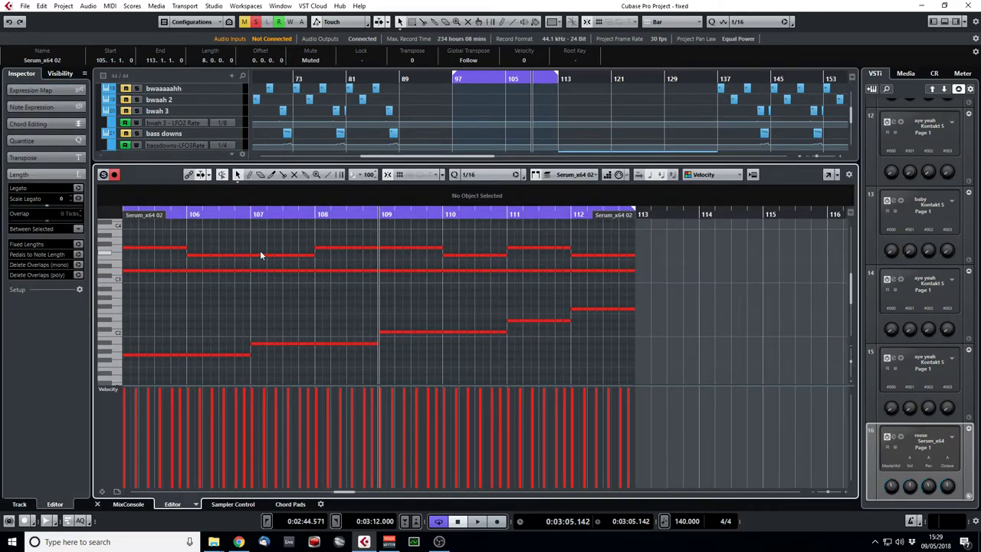
{"action": "left_click", "coordinate": [98, 505]}
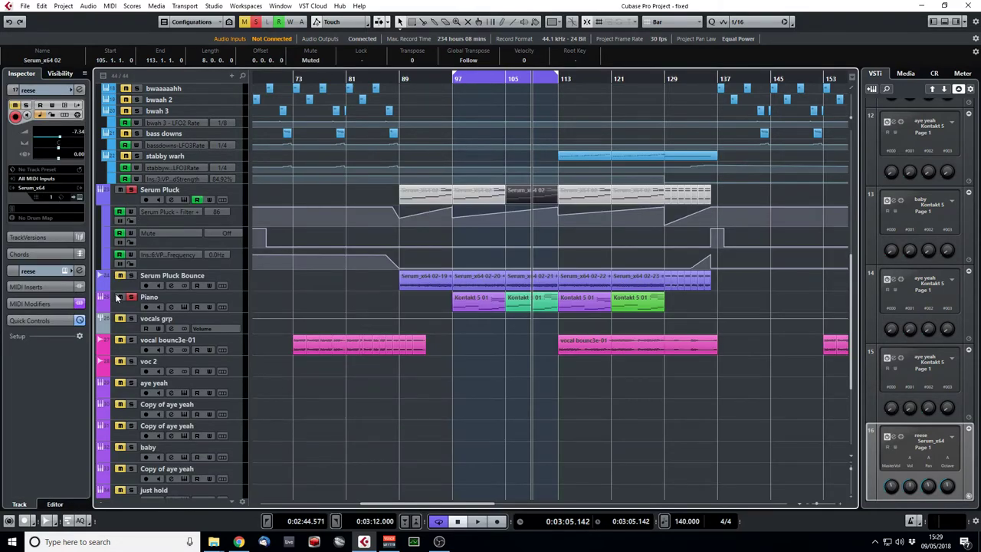
Play the pluck and piano from bar 97, and extend the end of the loop range to bar 137
{"action": "left_click", "coordinate": [453, 79]}
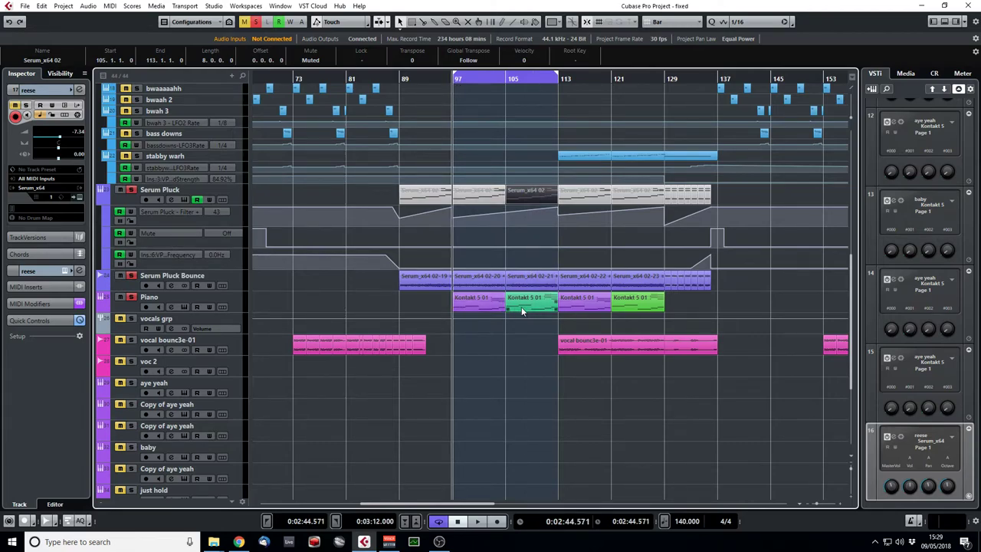
{"action": "left_click", "coordinate": [479, 301]}
{"action": "key", "text": "space"}
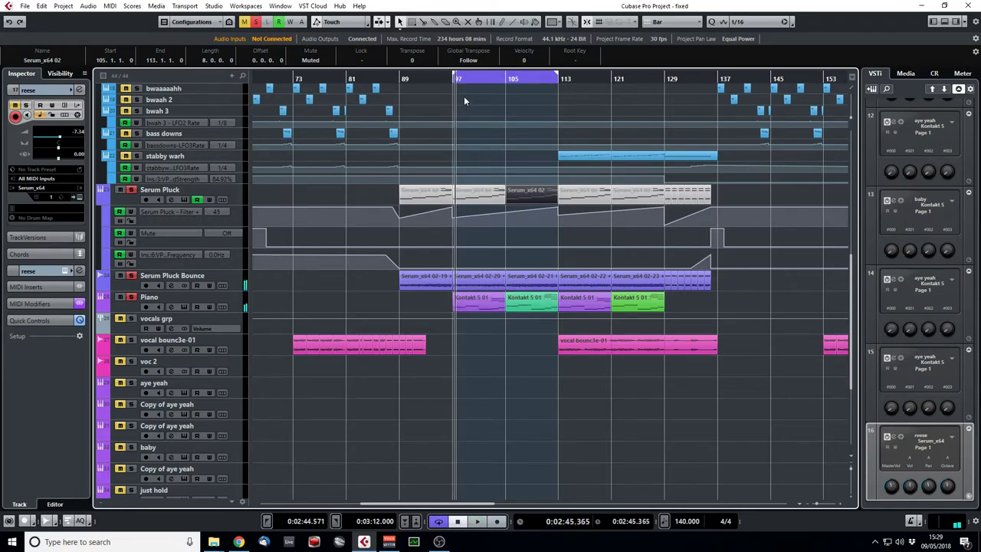
{"action": "key", "text": "space"}
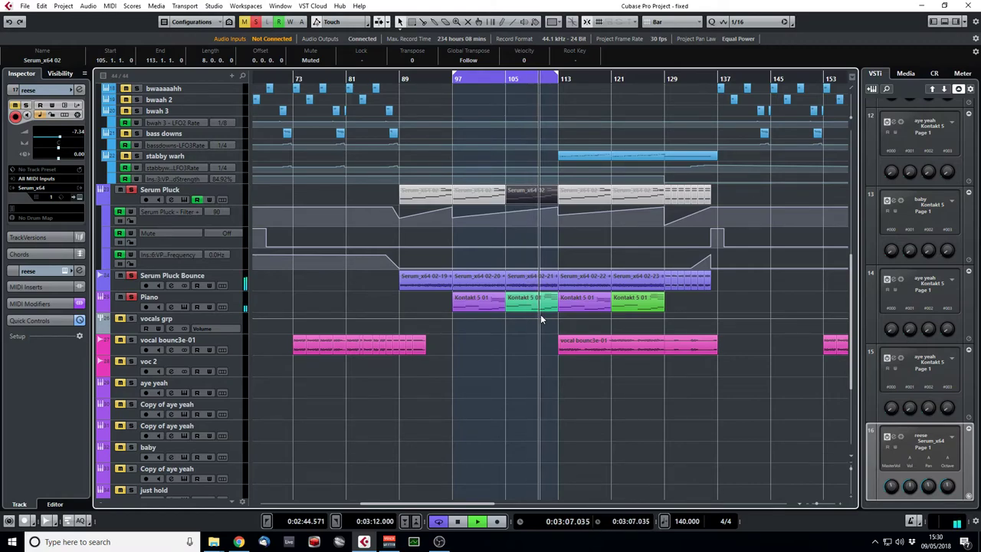
{"action": "left_click_drag", "start_coordinate": [558, 78], "coordinate": [720, 78]}
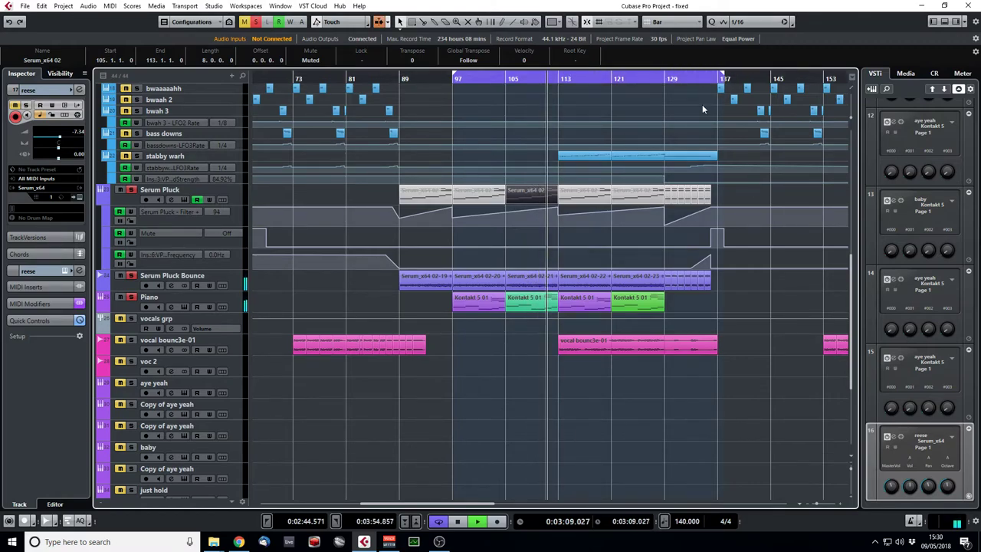
{"action": "key", "text": "space"}
Clear the current solos, move playback to bar 113 and solo the stabby warh track
{"action": "left_click", "coordinate": [559, 78]}
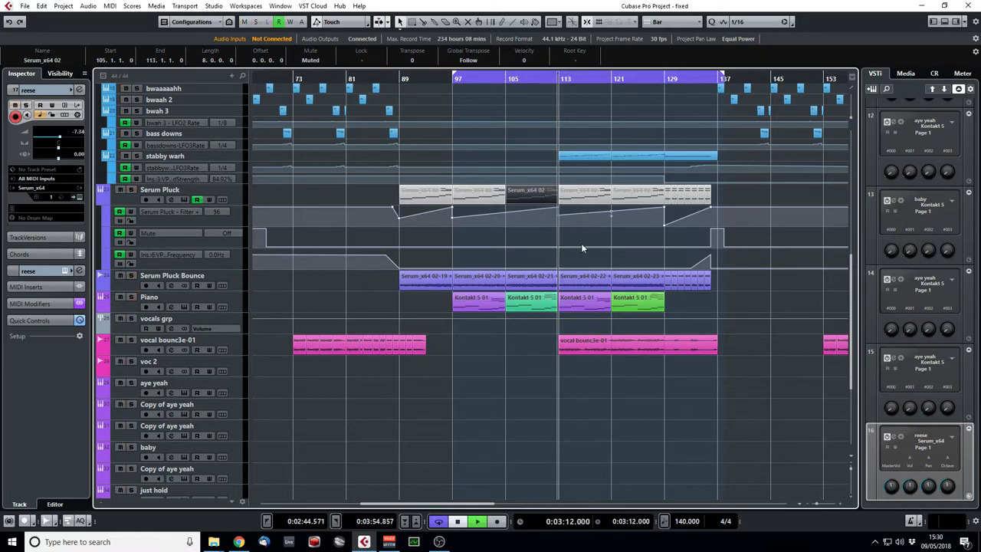
{"action": "scroll", "coordinate": [552, 261], "scroll_direction": "up", "scroll_amount": 4}
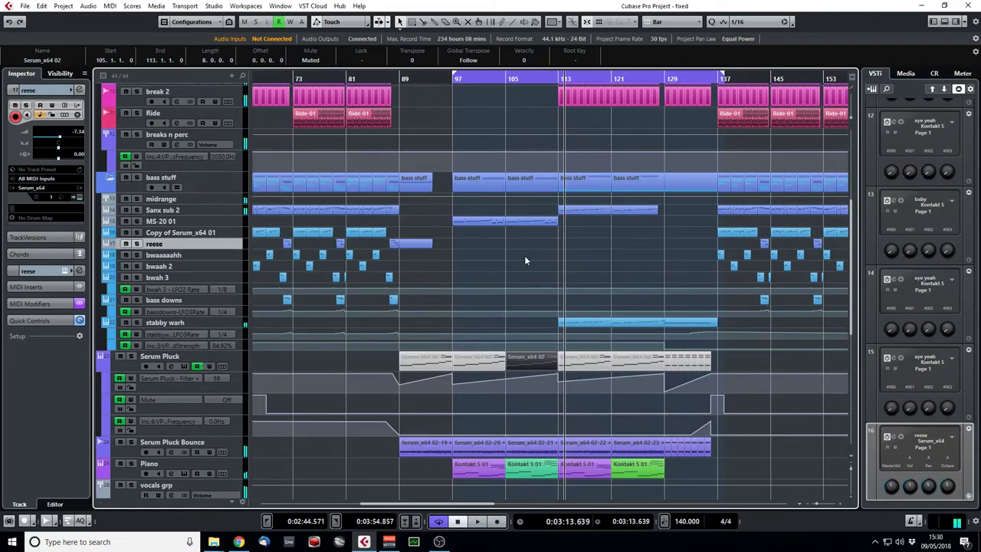
{"action": "left_click", "coordinate": [138, 322]}
{"action": "key", "text": "space"}
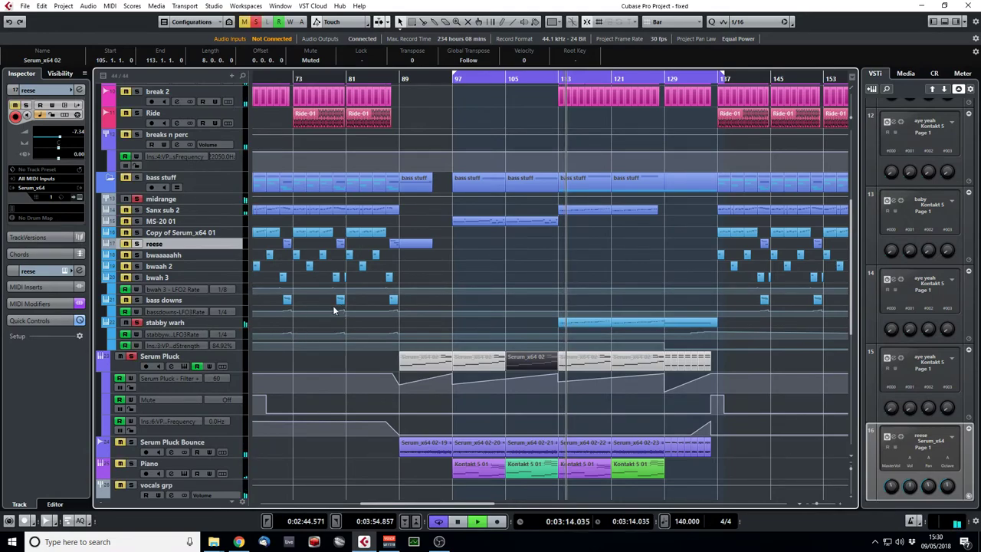
View the Serum instrument settings of the stabby warh track and close them again
{"action": "left_click", "coordinate": [239, 326]}
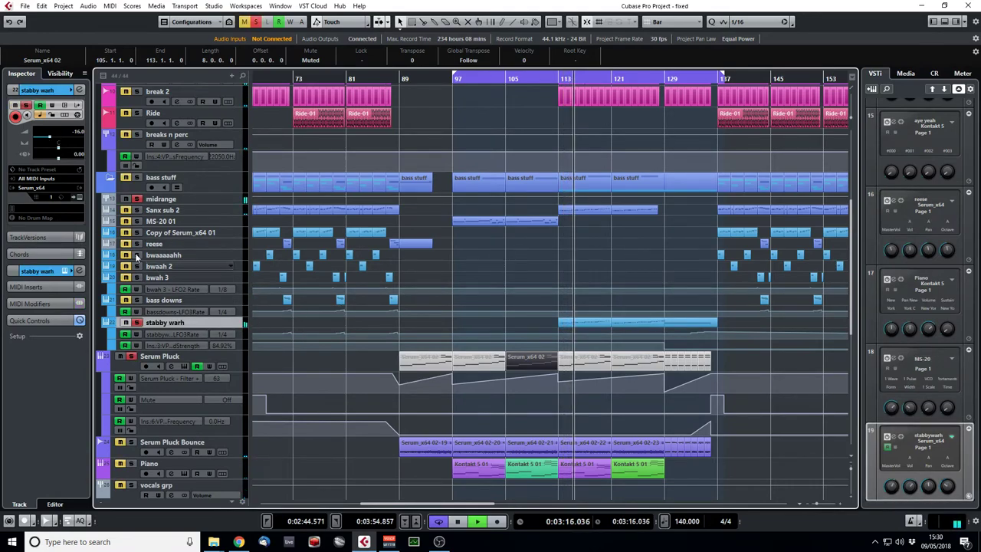
{"action": "left_click", "coordinate": [81, 198]}
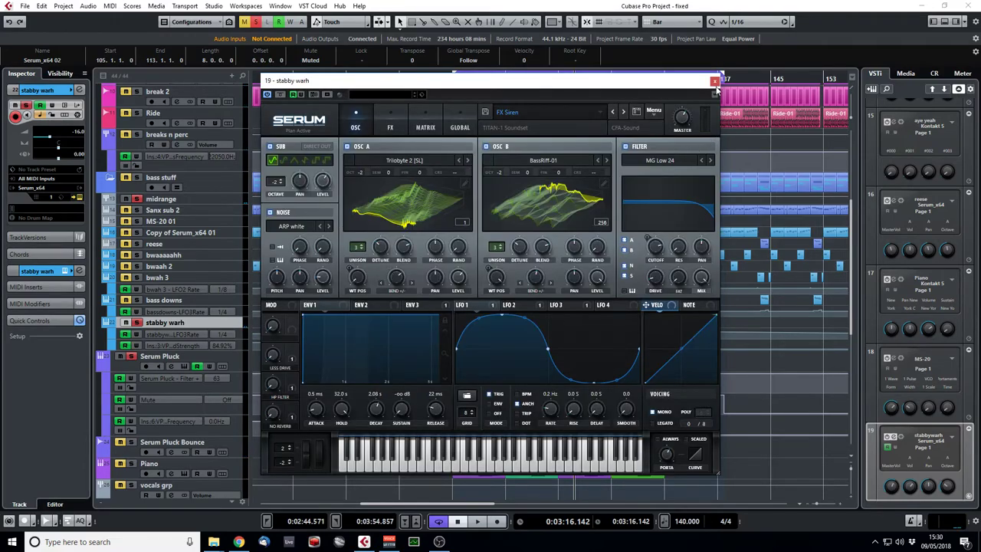
{"action": "left_click", "coordinate": [714, 82]}
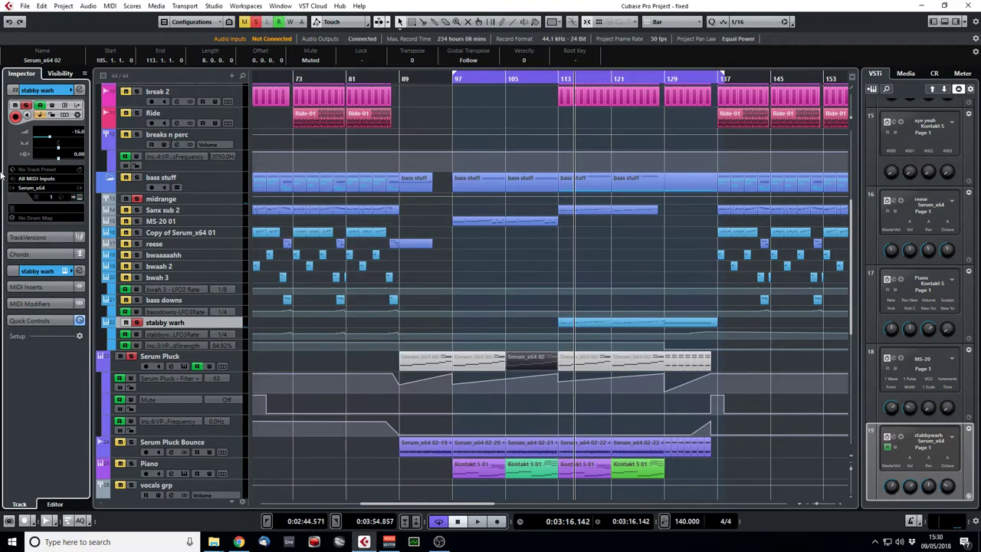
Inspect the VPS Multiband Sidechain insert on stabby warh in the combined FFT, Low and Hi envelope view while playing the track
{"action": "left_click", "coordinate": [78, 91]}
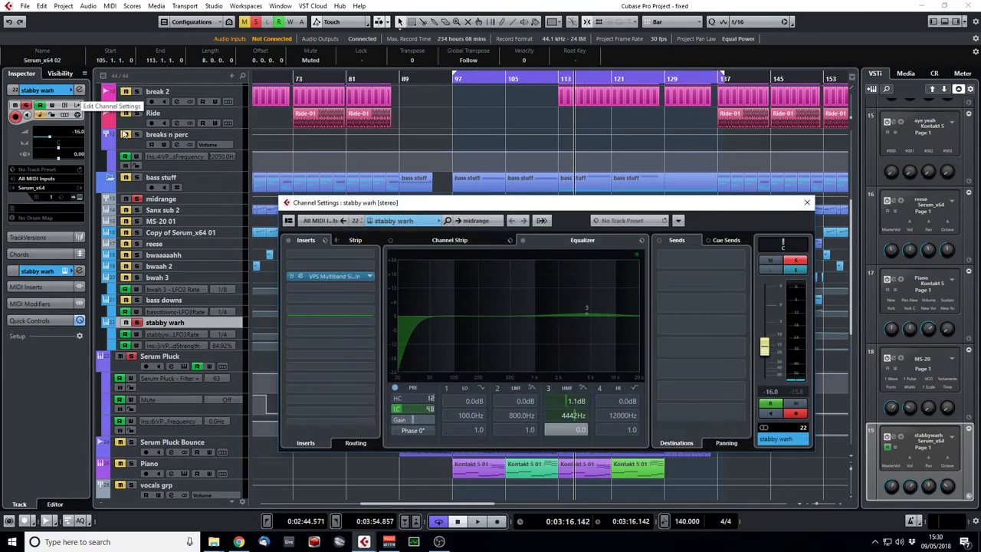
{"action": "left_click", "coordinate": [330, 276]}
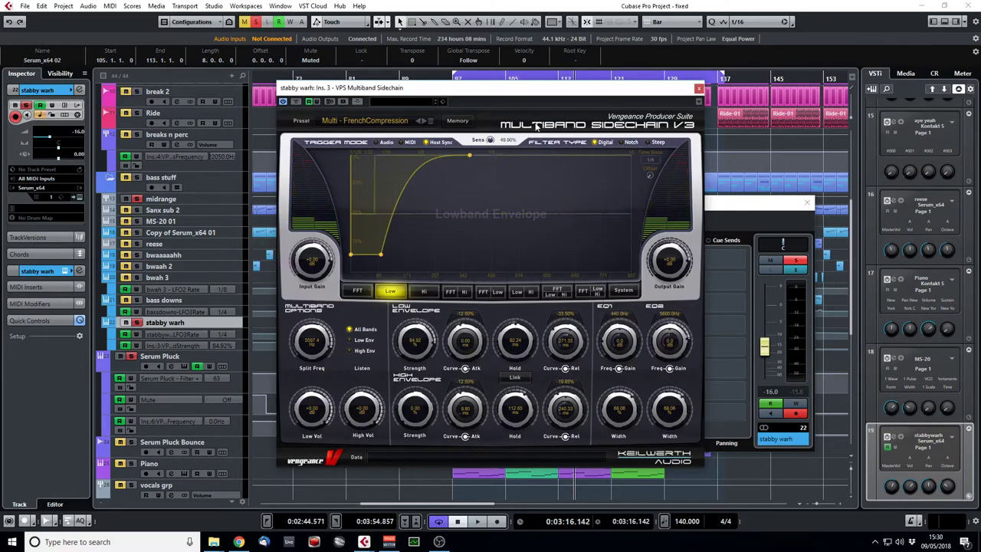
{"action": "left_click_drag", "start_coordinate": [518, 107], "coordinate": [591, 82]}
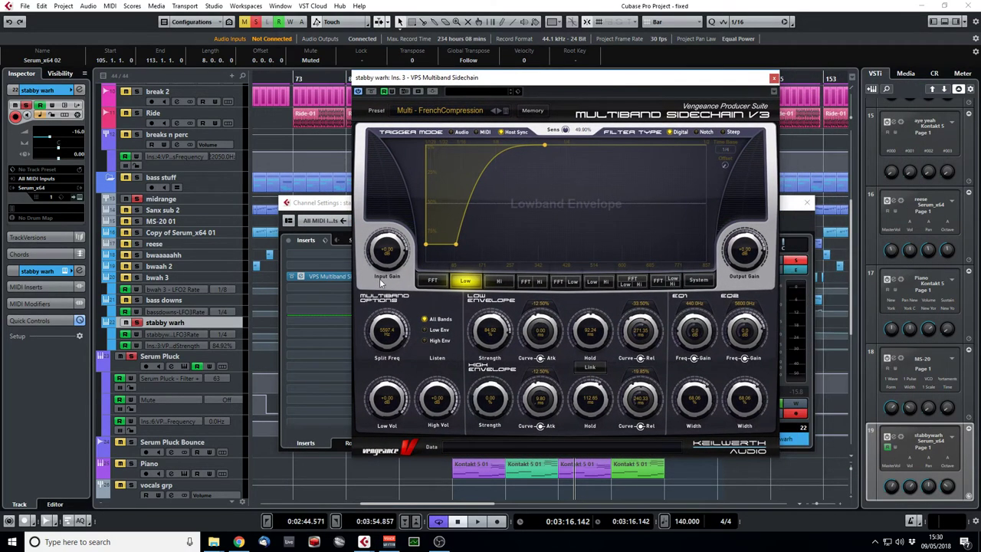
{"action": "left_click", "coordinate": [660, 282]}
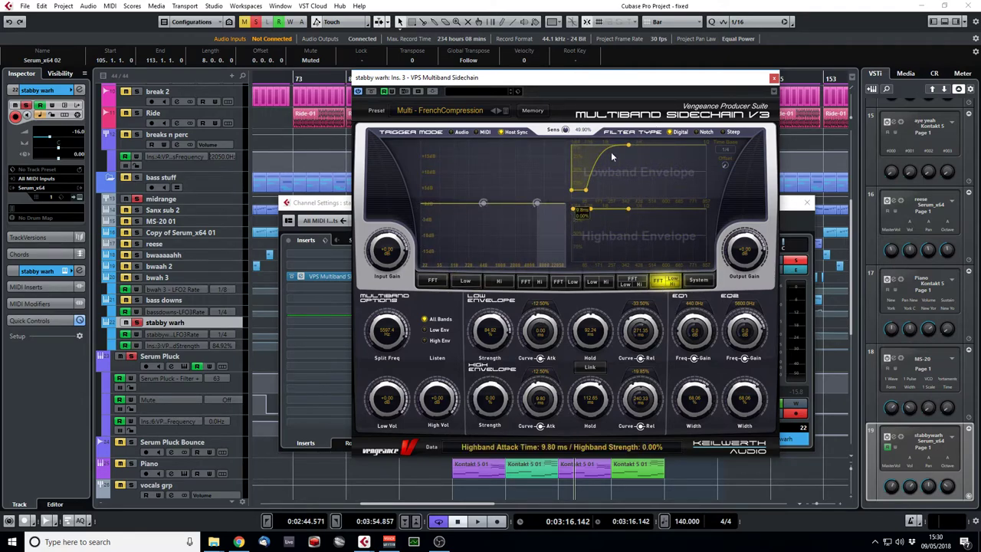
{"action": "key", "text": "space"}
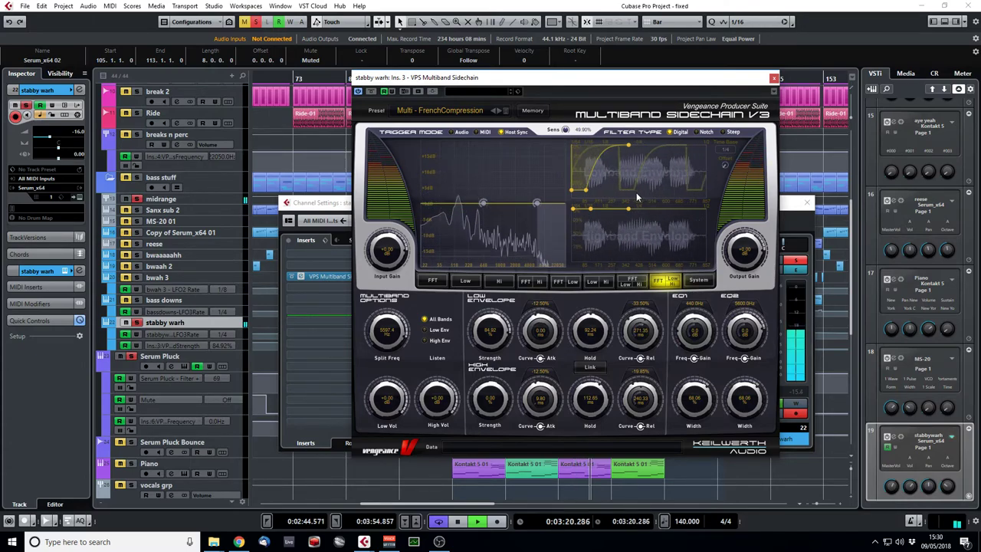
{"action": "key", "text": "space"}
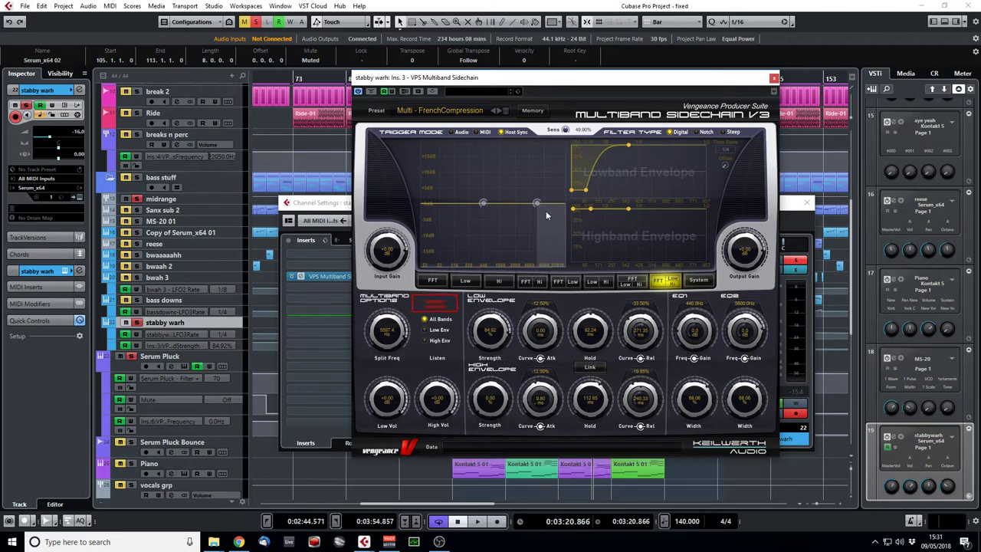
Close the Multiband Sidechain and channel settings windows of stabby warh, and move playback to bar 113
{"action": "left_click", "coordinate": [774, 79]}
{"action": "left_click", "coordinate": [807, 203]}
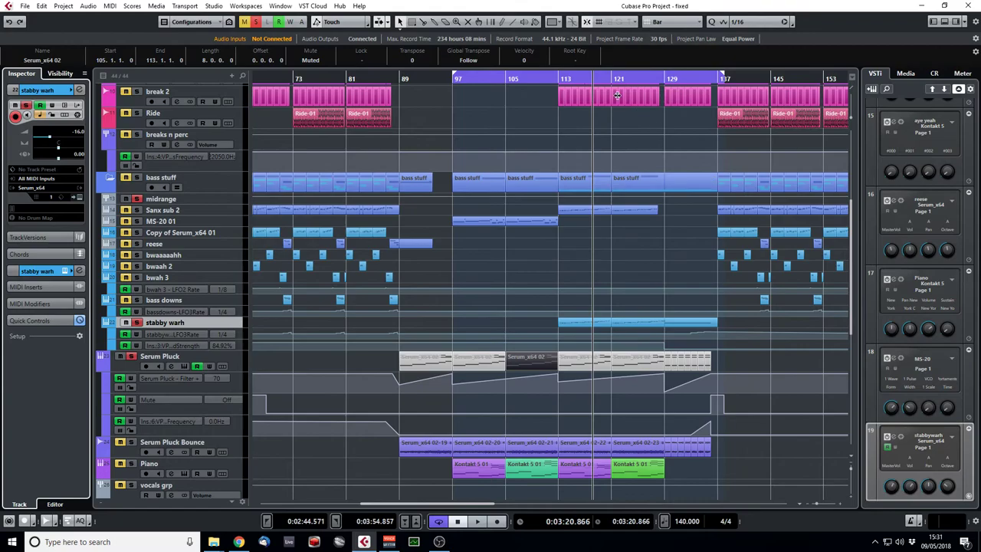
{"action": "left_click_drag", "start_coordinate": [557, 81], "coordinate": [545, 98]}
{"action": "scroll", "coordinate": [243, 160], "scroll_direction": "up", "scroll_amount": 5}
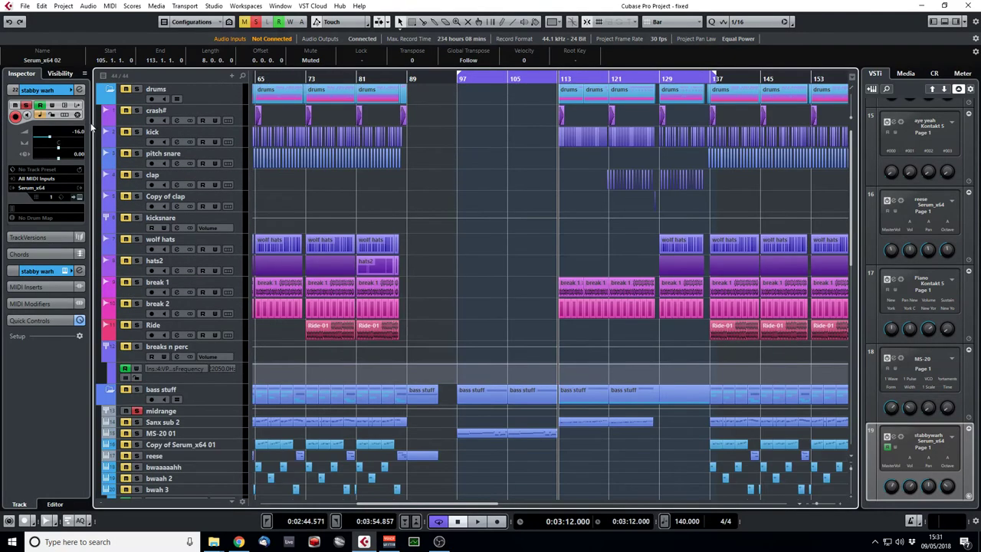
{"action": "scroll", "coordinate": [156, 122], "scroll_direction": "down", "scroll_amount": 4}
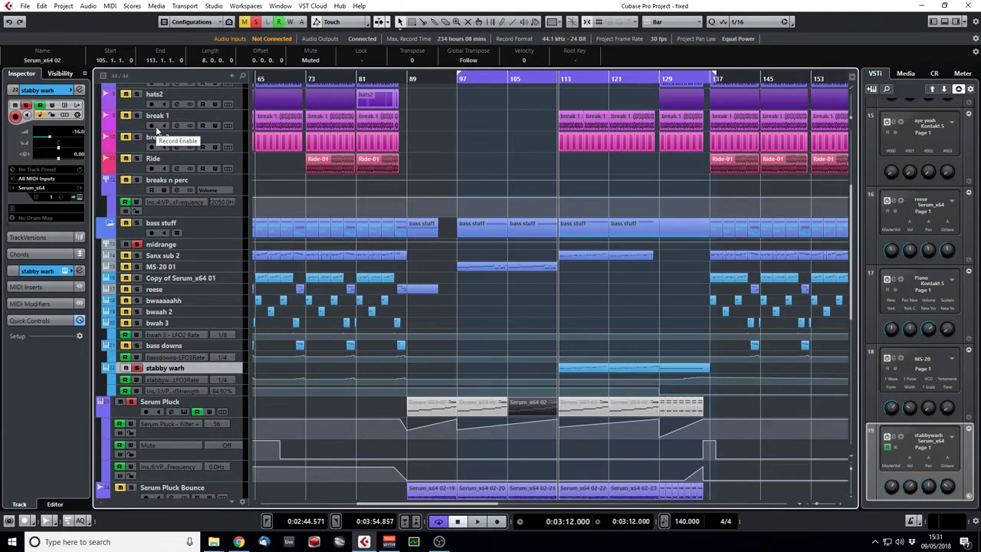
{"action": "scroll", "coordinate": [156, 134], "scroll_direction": "up", "scroll_amount": 2}
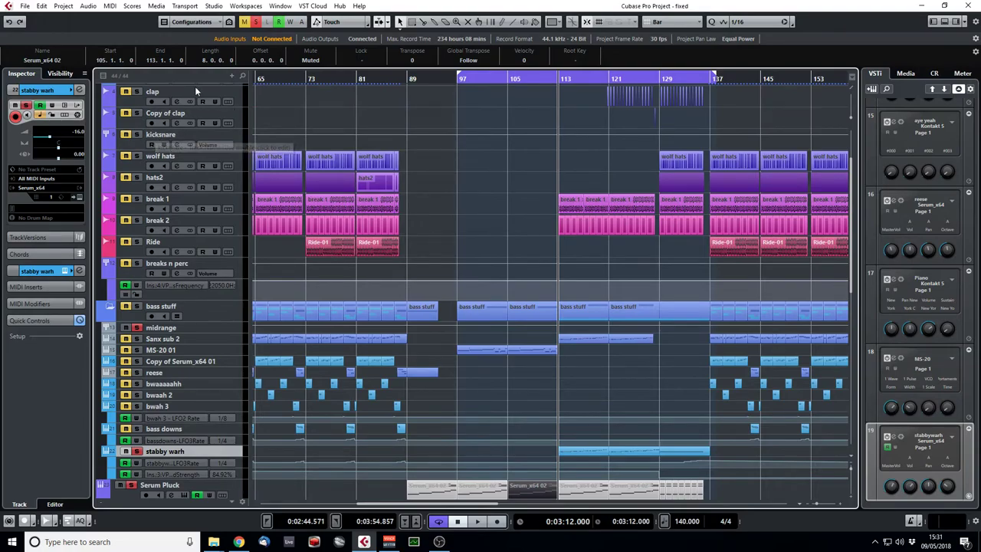
Clear all solos and play the full mix from bar 113, dismissing the desktop notification
{"action": "left_click", "coordinate": [255, 22]}
{"action": "key", "text": "space"}
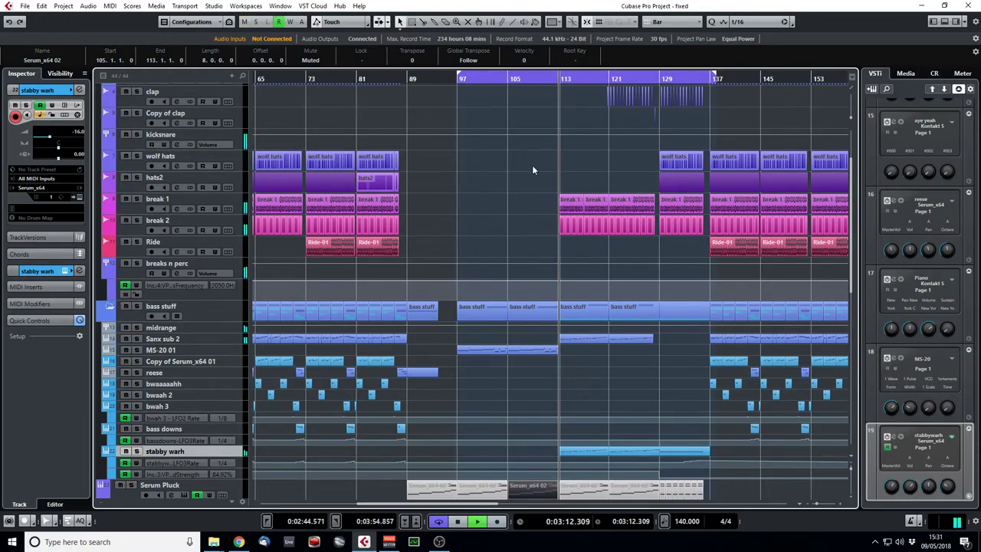
{"action": "scroll", "coordinate": [532, 169], "scroll_direction": "down", "scroll_amount": 4}
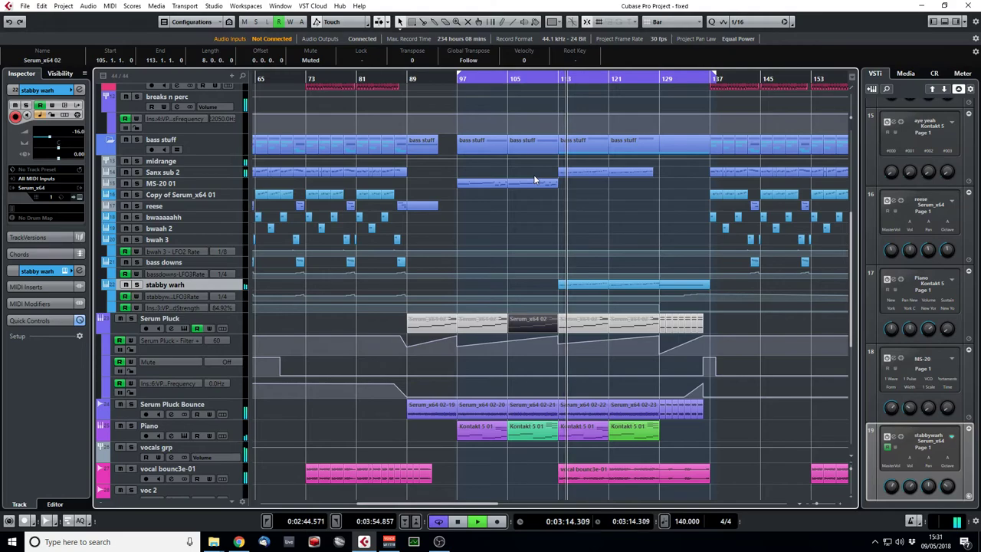
{"action": "scroll", "coordinate": [621, 276], "scroll_direction": "down", "scroll_amount": 4}
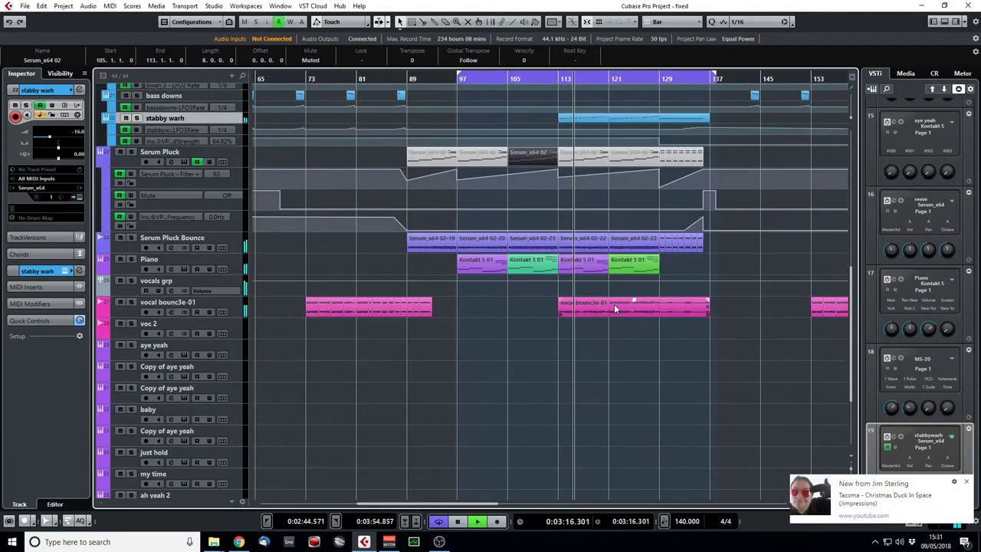
{"action": "left_click", "coordinate": [967, 481]}
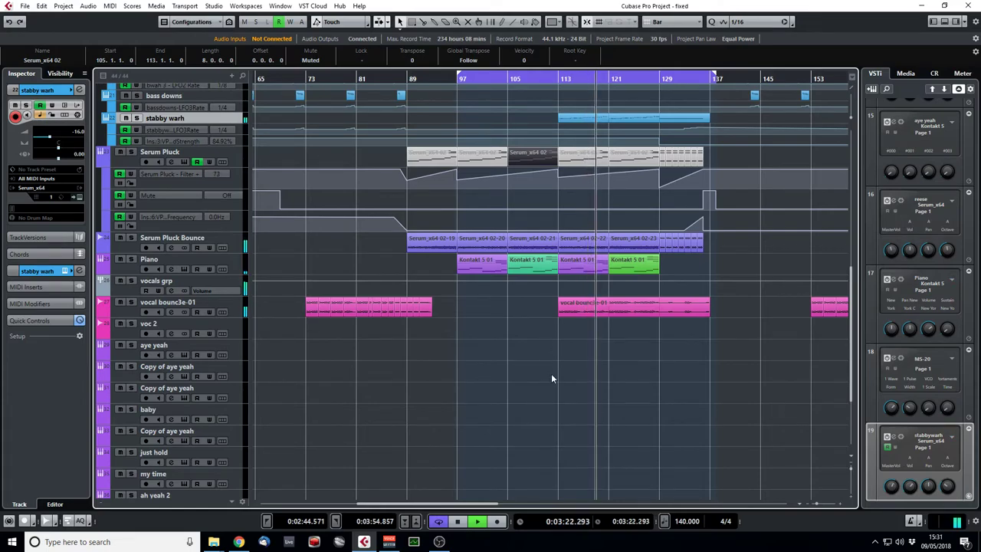
{"action": "scroll", "coordinate": [541, 381], "scroll_direction": "up", "scroll_amount": 4}
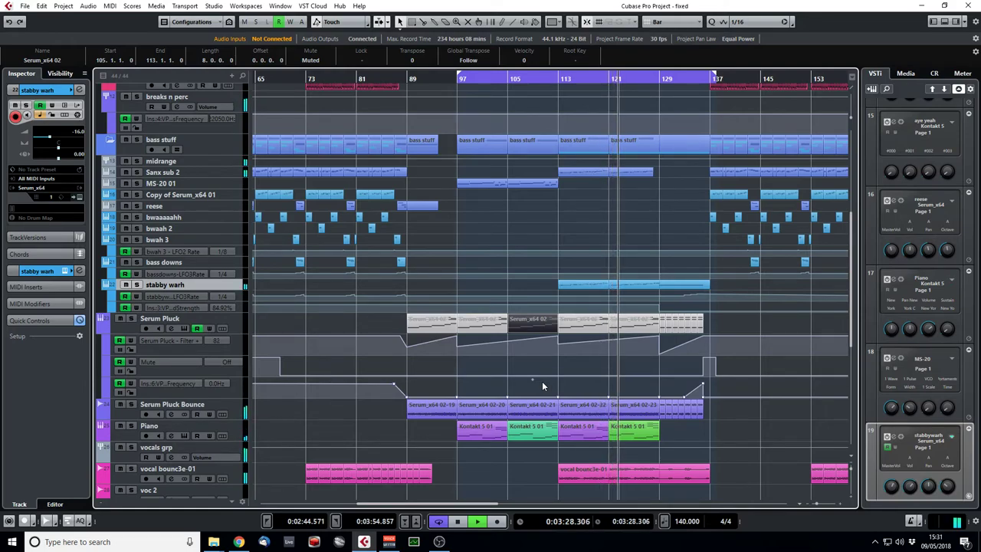
{"action": "key", "text": "space"}
Play the full mix from bar 129 to hear the build-up before the second drop
{"action": "scroll", "coordinate": [579, 452], "scroll_direction": "down", "scroll_amount": 5}
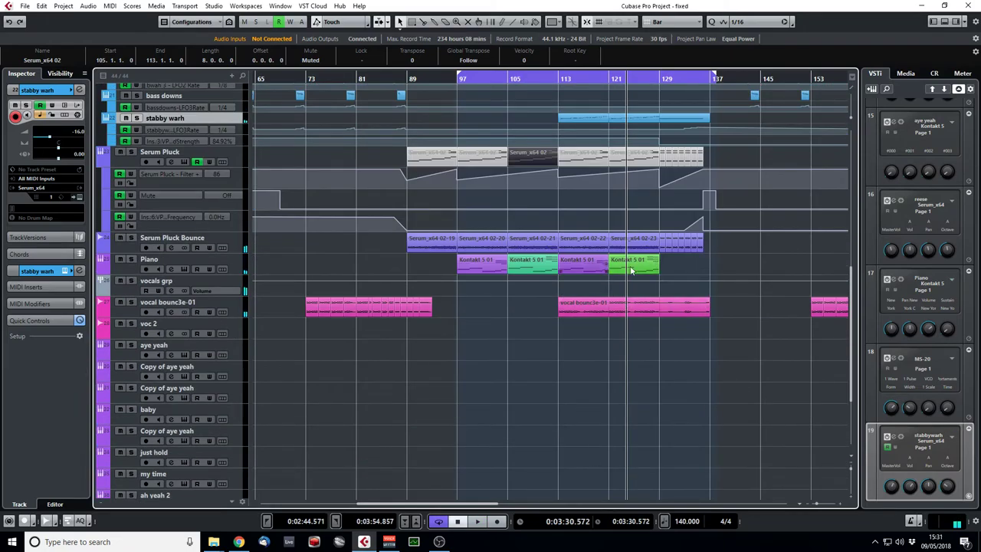
{"action": "left_click", "coordinate": [822, 504]}
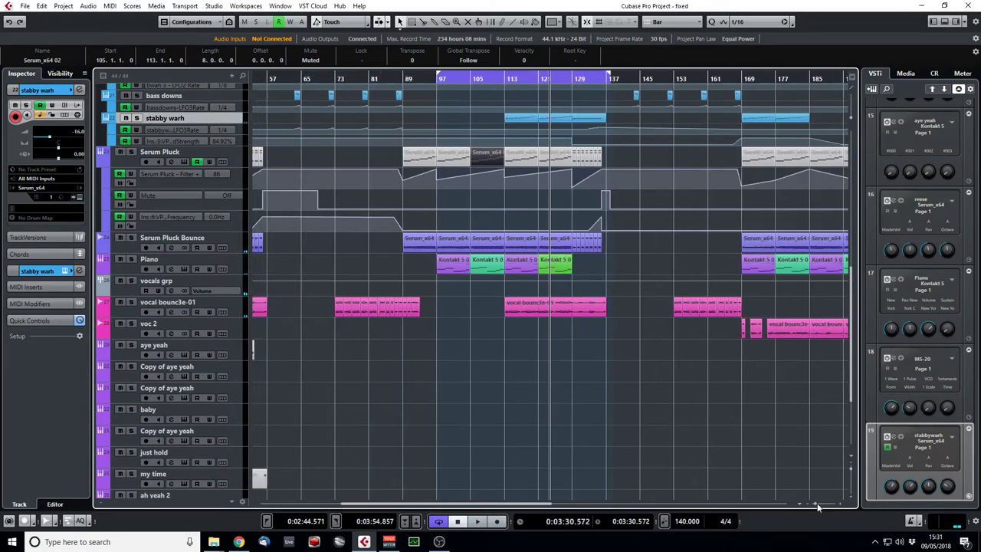
{"action": "scroll", "coordinate": [617, 345], "scroll_direction": "up", "scroll_amount": 10}
{"action": "left_click", "coordinate": [592, 81]}
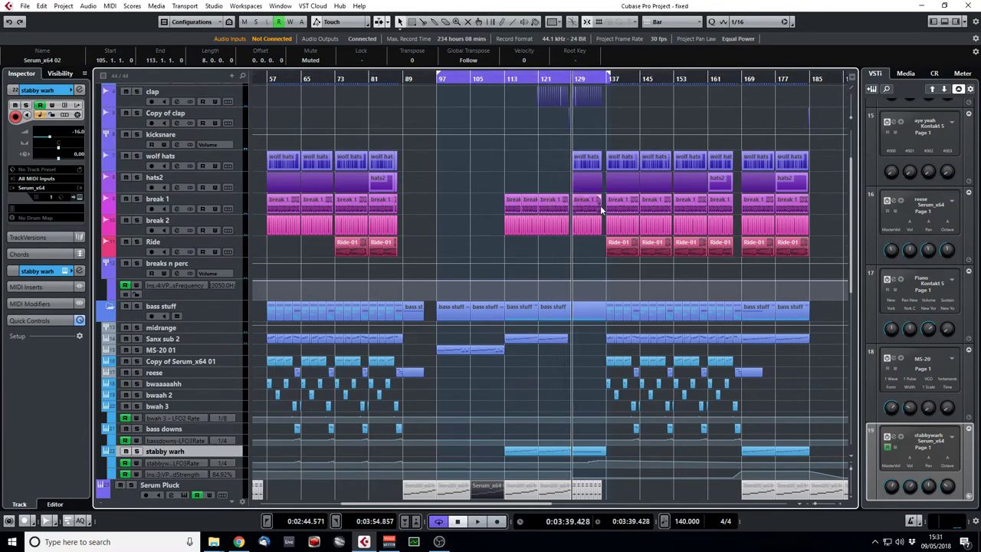
{"action": "scroll", "coordinate": [600, 213], "scroll_direction": "down", "scroll_amount": 10}
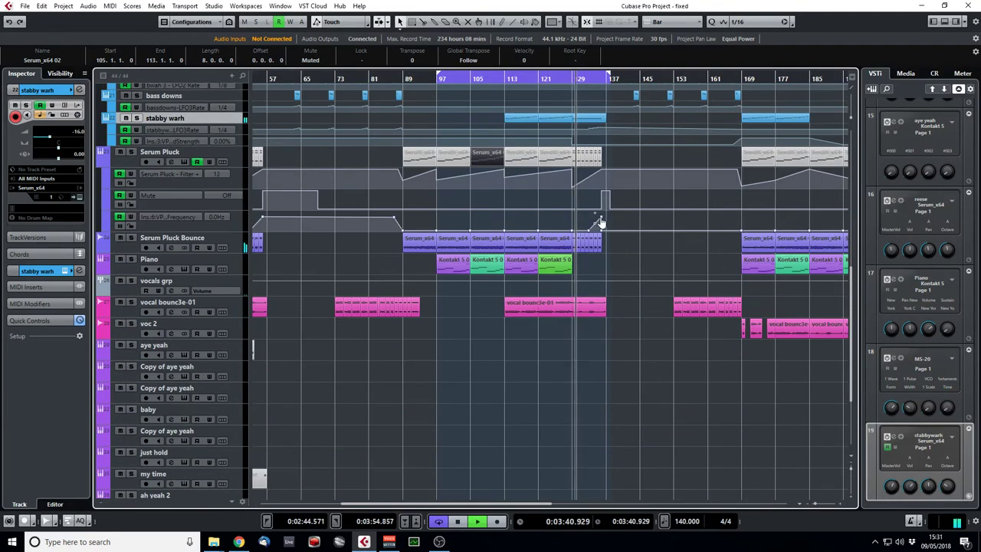
{"action": "scroll", "coordinate": [600, 219], "scroll_direction": "up", "scroll_amount": 5}
{"action": "key", "text": "space"}
Play stabby warh soloed from about bar 129 and examine its LFO3 rate automation with the tracks enlarged
{"action": "left_click", "coordinate": [137, 285]}
{"action": "left_click_drag", "start_coordinate": [567, 88], "coordinate": [571, 291]}
{"action": "key", "text": "space"}
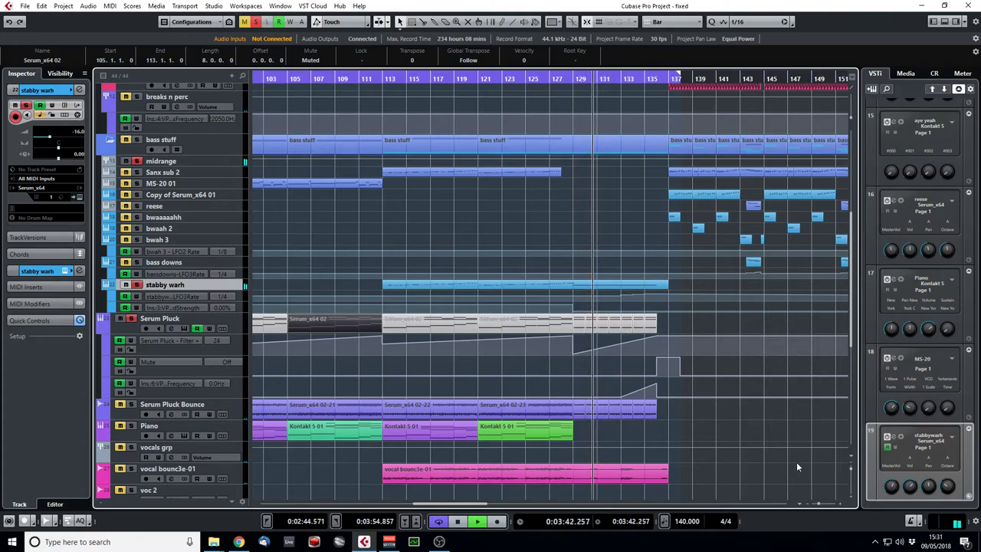
{"action": "left_click", "coordinate": [851, 495]}
{"action": "left_click", "coordinate": [851, 495]}
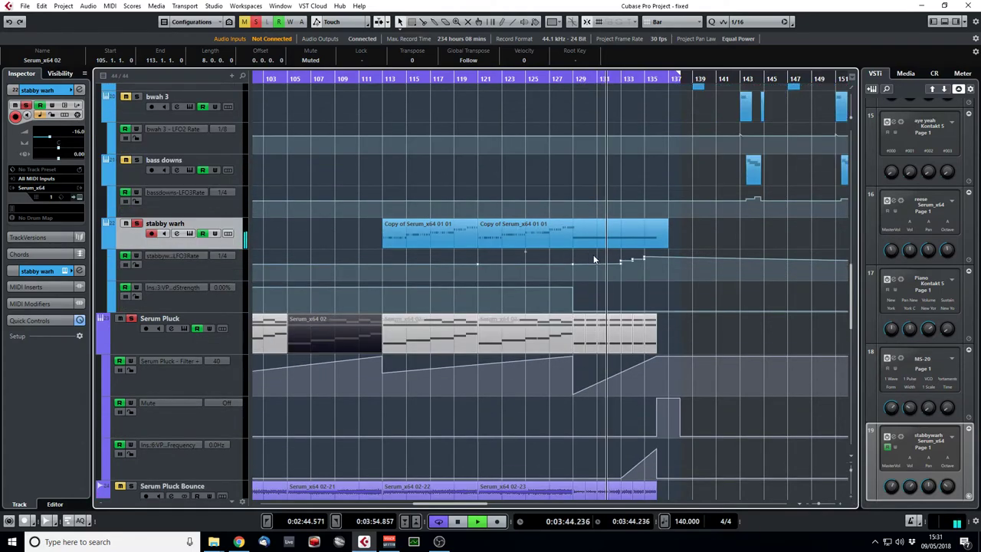
{"action": "left_click_drag", "start_coordinate": [619, 263], "coordinate": [643, 264]}
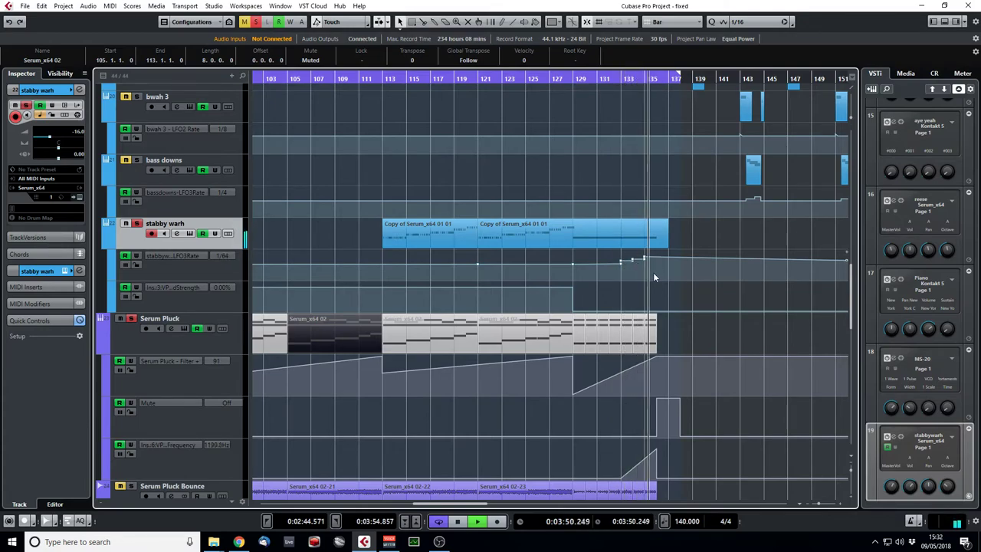
{"action": "key", "text": "space"}
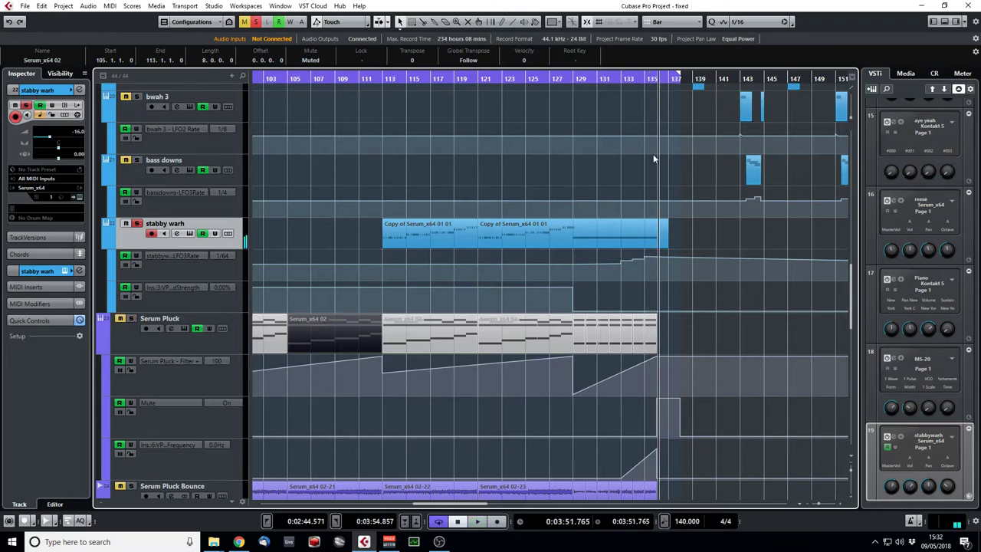
Unsolo stabby warh and play the full mix into the second drop at bar 137, with the tracks shrunk again
{"action": "left_click", "coordinate": [137, 223]}
{"action": "key", "text": "space"}
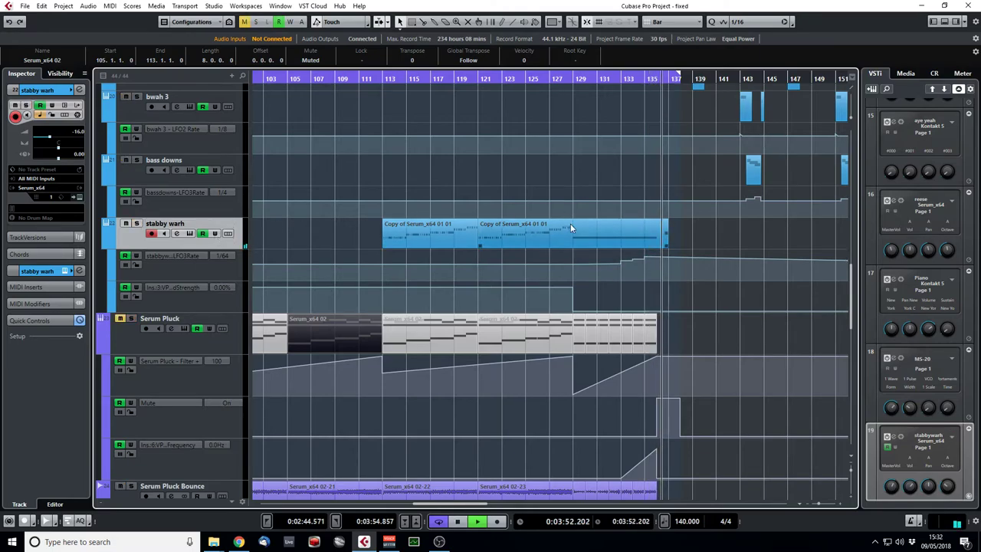
{"action": "key", "text": "shift+g"}
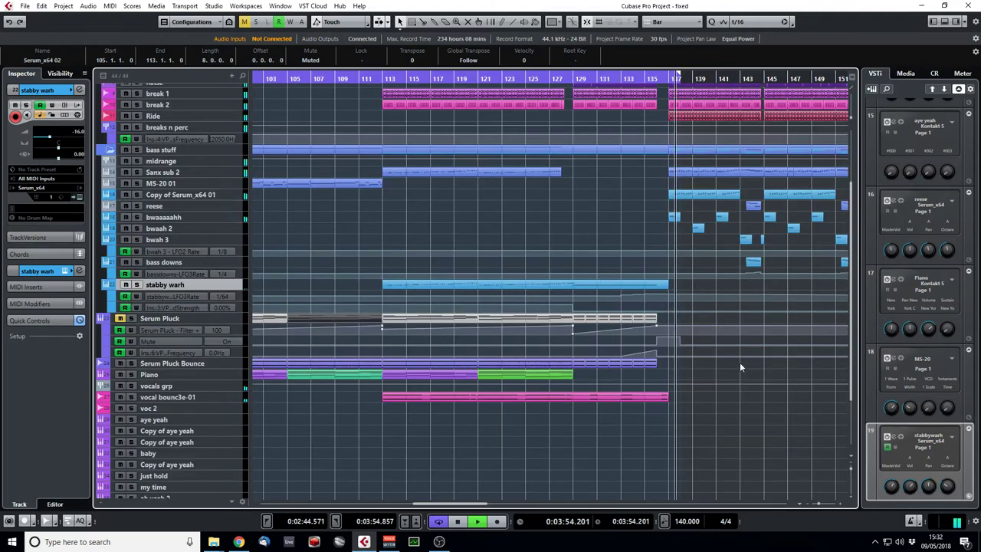
Extend the end of the loop range to 5:36.000 and play the second drop from just before bar 137
{"action": "left_click_drag", "start_coordinate": [817, 504], "coordinate": [803, 492]}
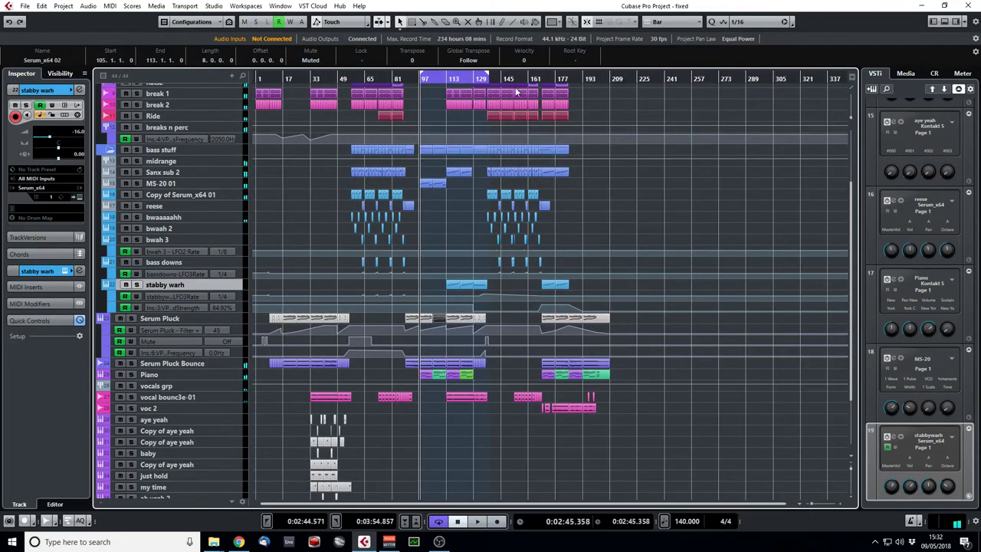
{"action": "left_click_drag", "start_coordinate": [486, 76], "coordinate": [561, 79]}
{"action": "left_click_drag", "start_coordinate": [500, 79], "coordinate": [477, 119]}
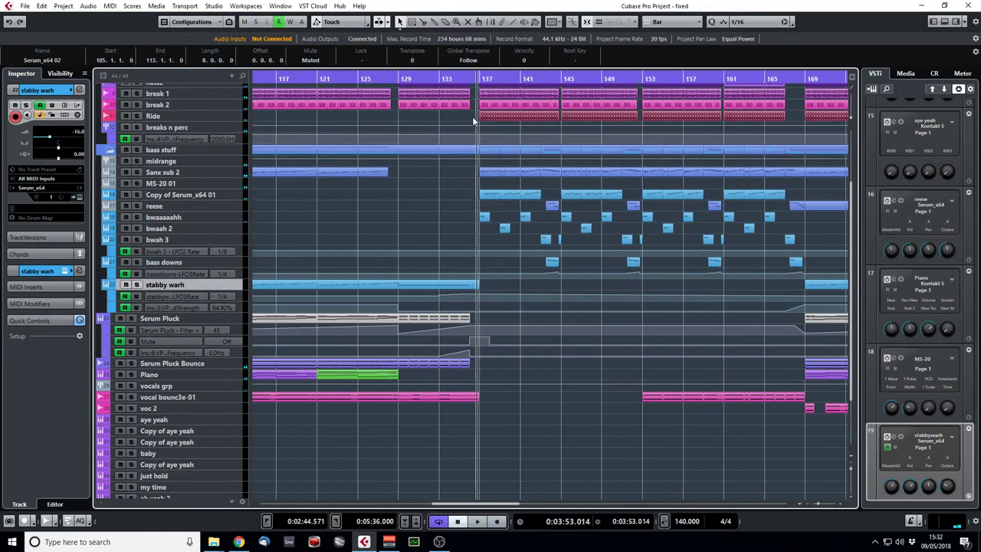
{"action": "key", "text": "space"}
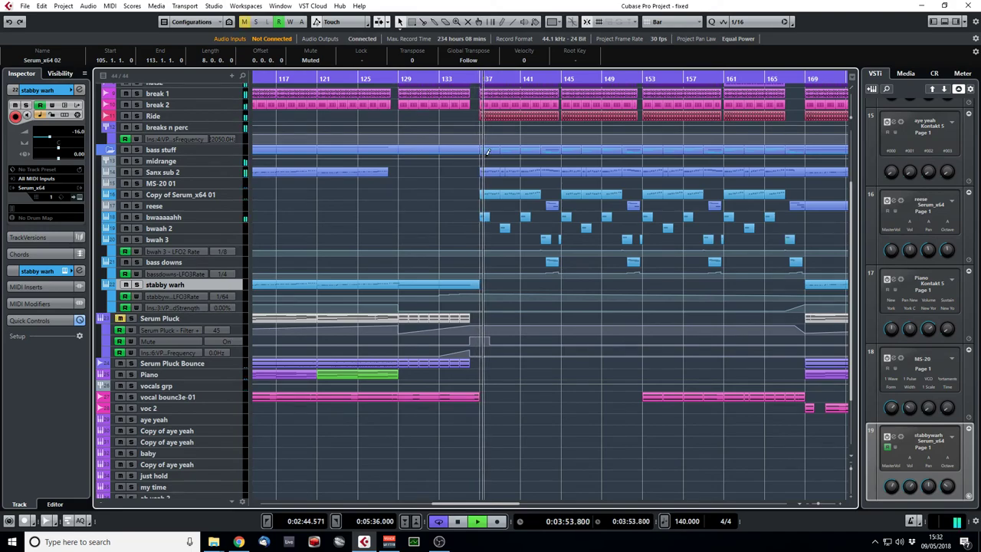
{"action": "scroll", "coordinate": [536, 196], "scroll_direction": "up", "scroll_amount": 3}
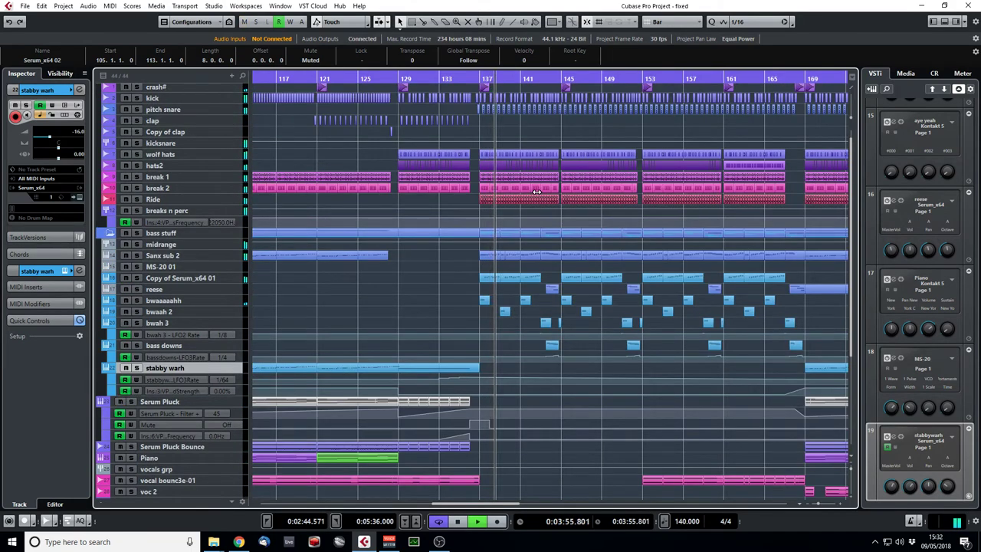
{"action": "key", "text": "space"}
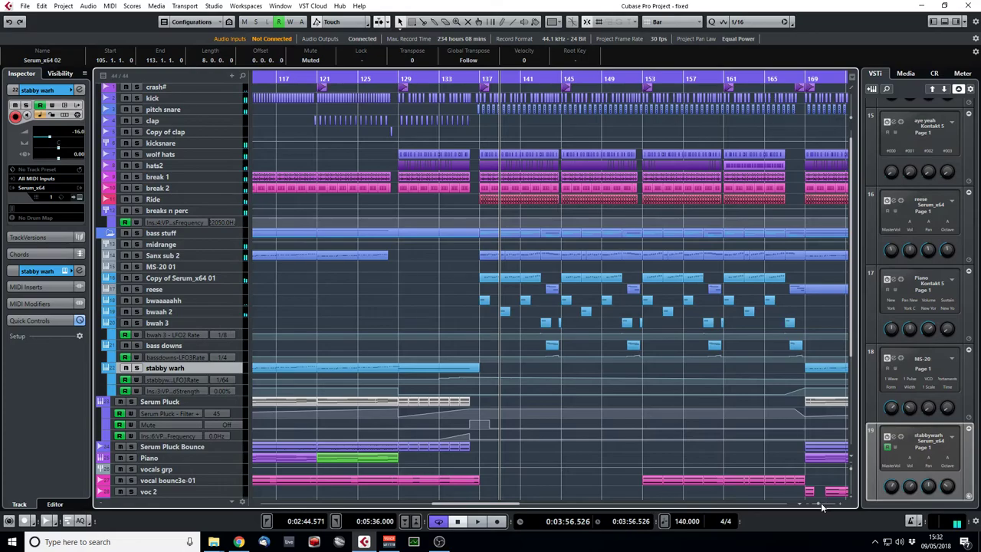
View the notes of the Copy of Serum_x64 01 part at bar 137 in the Key Editor and close the editor
{"action": "left_click_drag", "start_coordinate": [820, 503], "coordinate": [817, 502]}
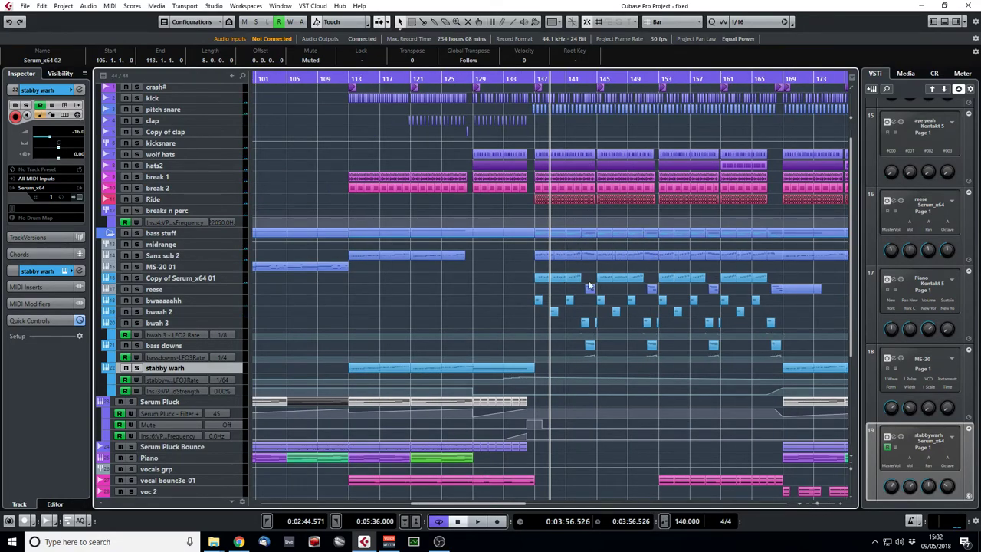
{"action": "double_click", "coordinate": [542, 280]}
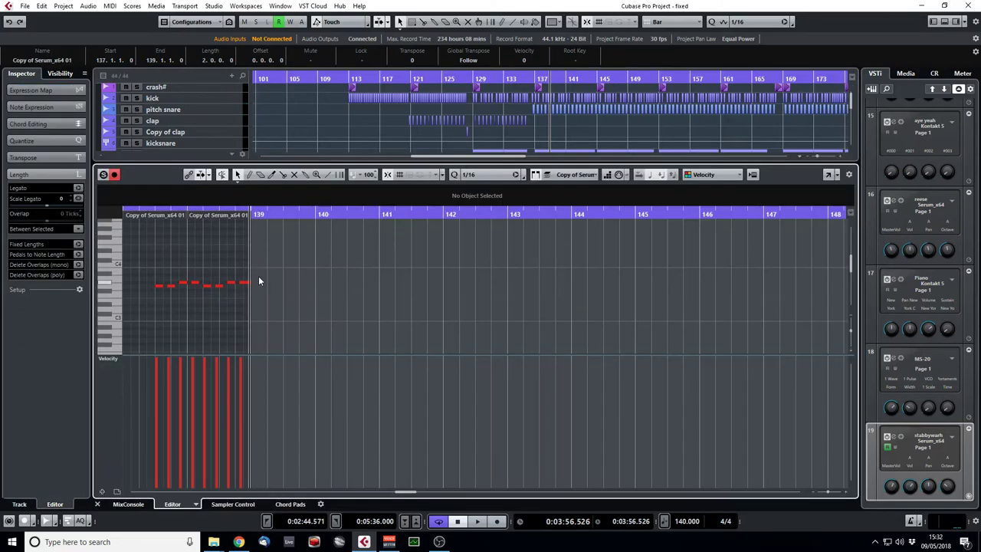
{"action": "left_click", "coordinate": [97, 503]}
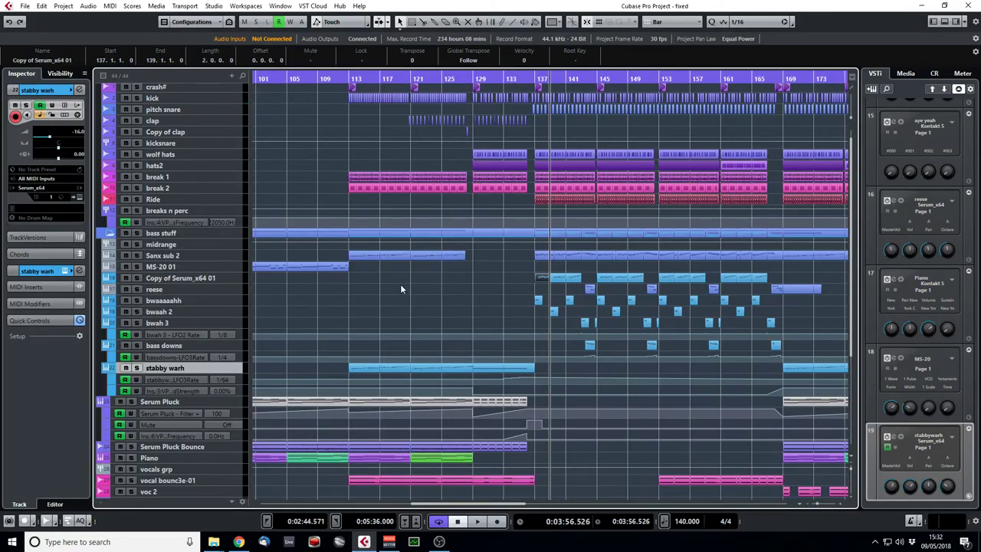
Play short passages of the full mix from bar 153 and from around bar 169
{"action": "double_click", "coordinate": [659, 81]}
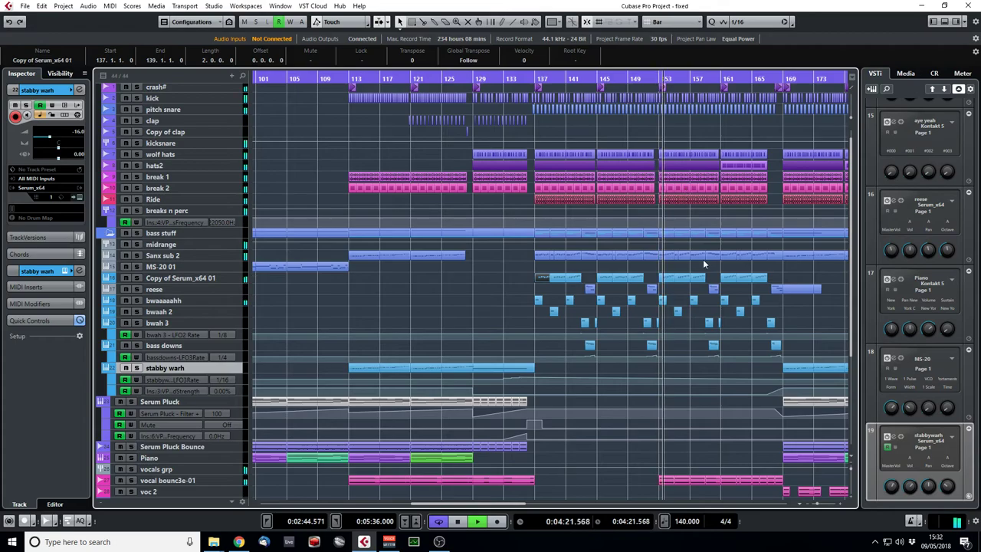
{"action": "key", "text": "space"}
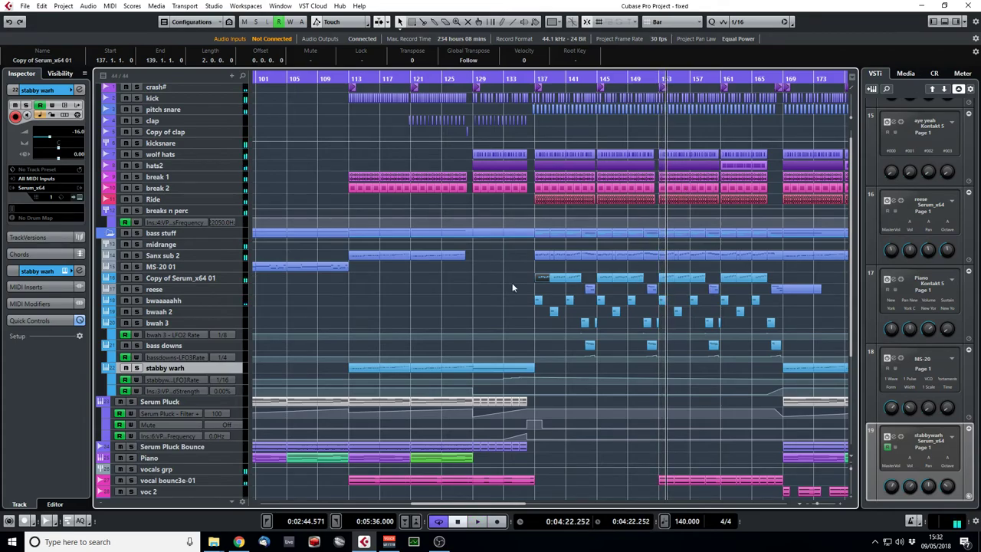
{"action": "scroll", "coordinate": [726, 391], "scroll_direction": "down", "scroll_amount": 3}
{"action": "left_click_drag", "start_coordinate": [818, 503], "coordinate": [813, 503]}
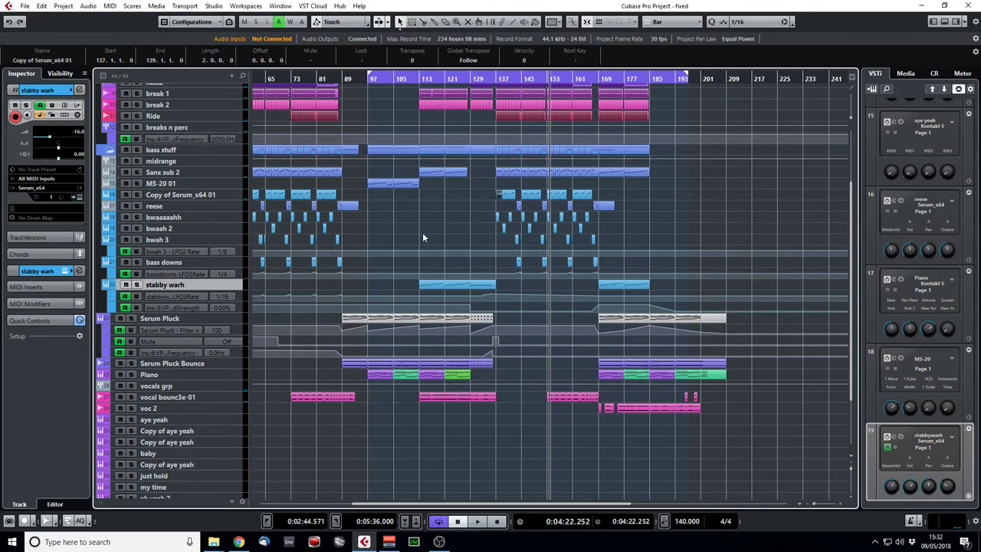
{"action": "left_click_drag", "start_coordinate": [603, 77], "coordinate": [589, 104]}
{"action": "key", "text": "space"}
{"action": "left_click_drag", "start_coordinate": [819, 503], "coordinate": [810, 503]}
{"action": "key", "text": "space"}
Play the transition into the outro from just before bar 185
{"action": "left_click", "coordinate": [600, 80]}
{"action": "key", "text": "space"}
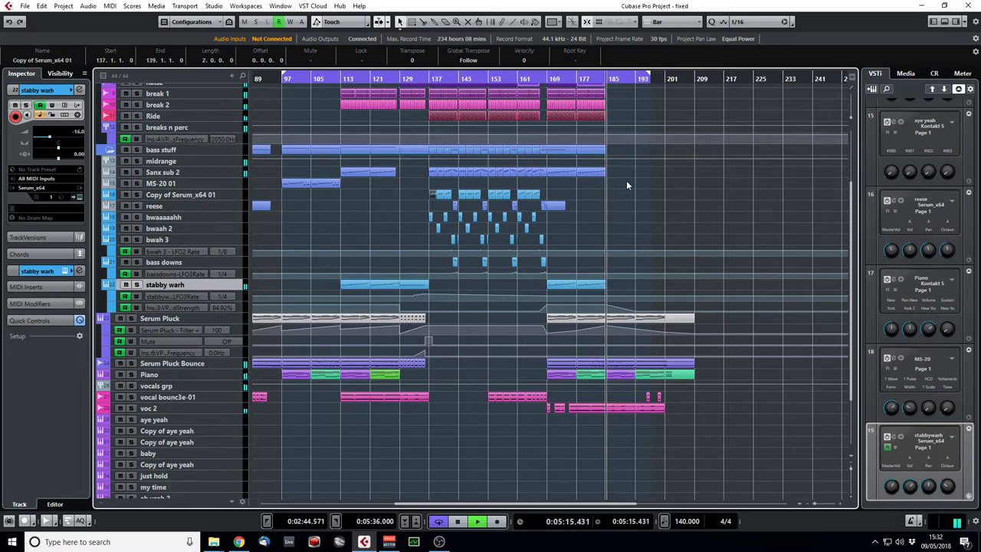
{"action": "key", "text": "space"}
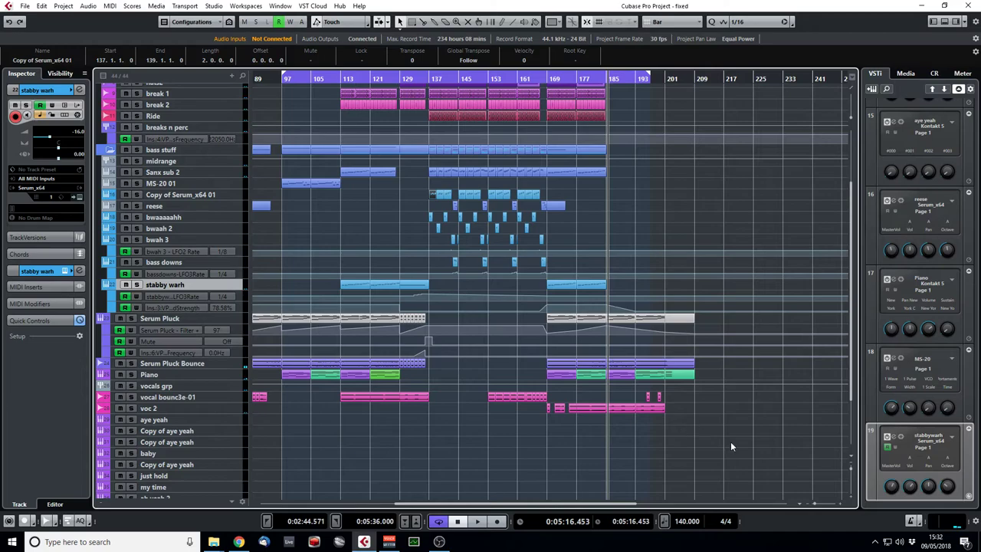
Extend the end of the loop range to 6:03.428 and play the track's ending from shortly before bar 201
{"action": "left_click", "coordinate": [699, 80], "text": "alt"}
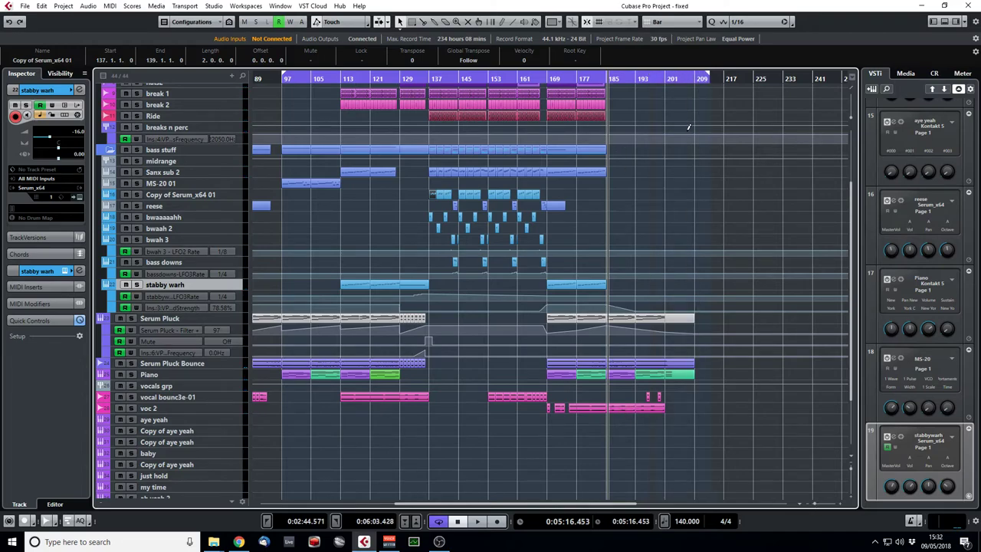
{"action": "left_click", "coordinate": [657, 80]}
{"action": "key", "text": "space"}
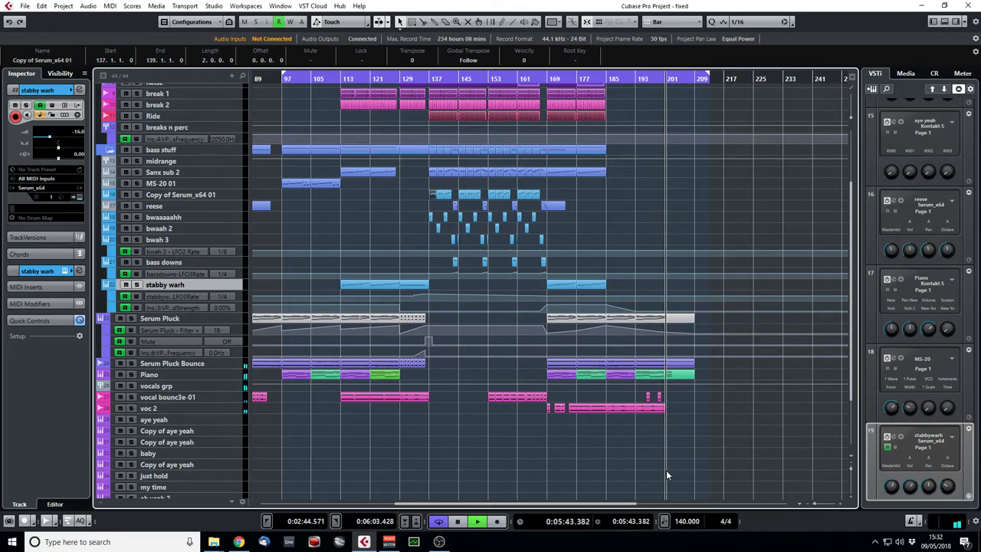
{"action": "key", "text": "space"}
View the notes of the last Piano part at bar 201 in the Key Editor and close the editor
{"action": "double_click", "coordinate": [679, 374]}
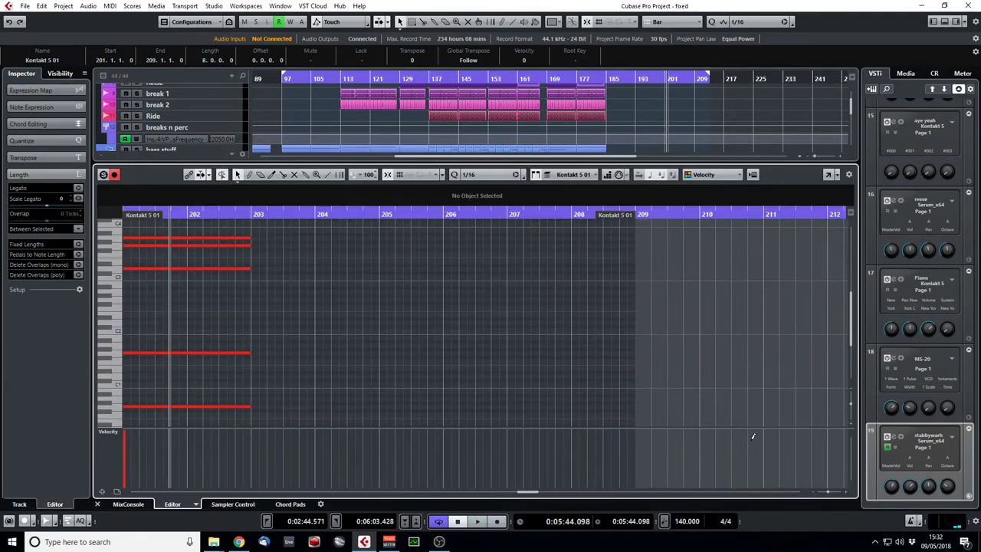
{"action": "key", "text": "ctrl+e"}
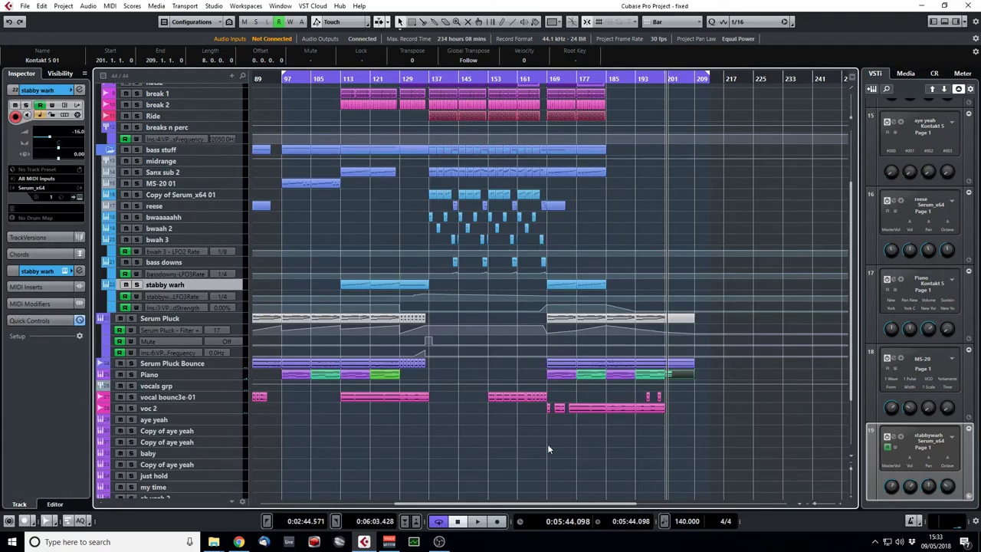
{"action": "left_click", "coordinate": [687, 460]}
Move the start of the loop range to the project start at 0:00:00.000
{"action": "left_click_drag", "start_coordinate": [814, 503], "coordinate": [813, 506]}
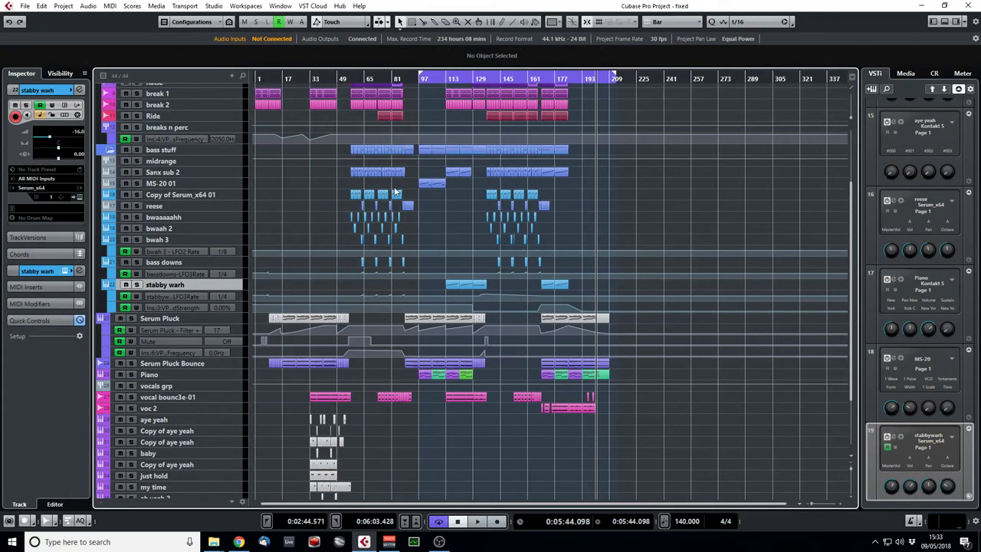
{"action": "left_click", "coordinate": [261, 76], "text": "ctrl"}
{"action": "scroll", "coordinate": [473, 394], "scroll_direction": "down", "scroll_amount": 3}
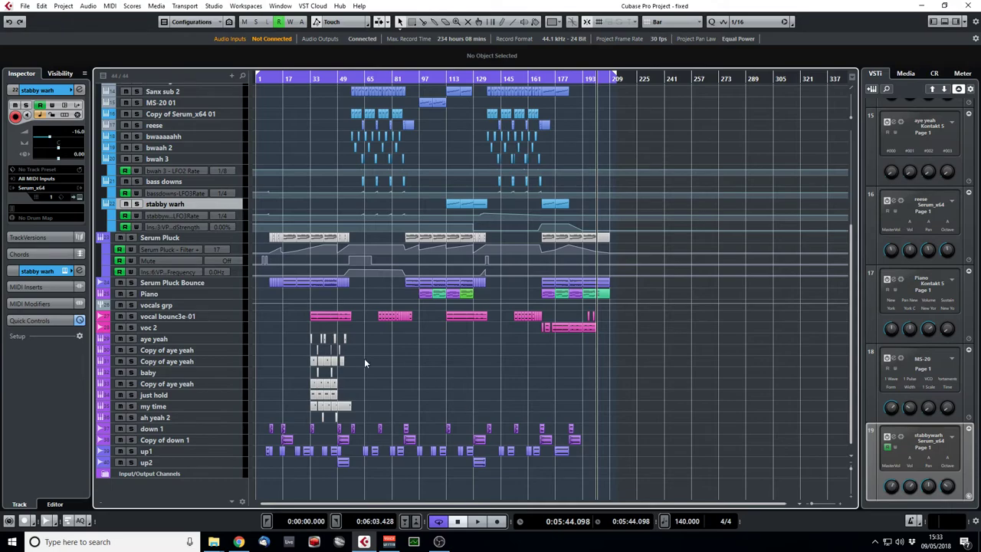
Open the channel settings of the vocals grp track to examine its inserts, EQ and send
{"action": "left_click", "coordinate": [238, 317]}
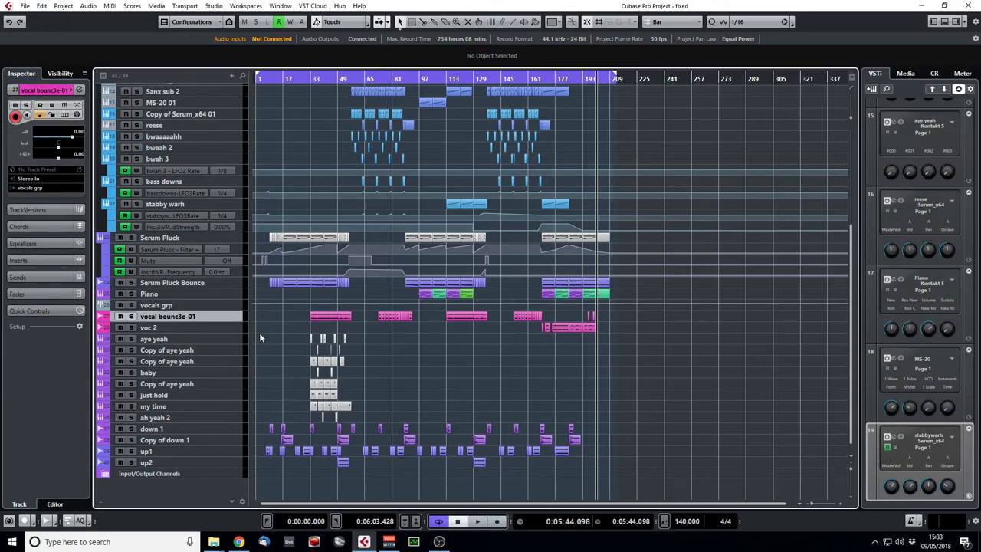
{"action": "left_click", "coordinate": [244, 304]}
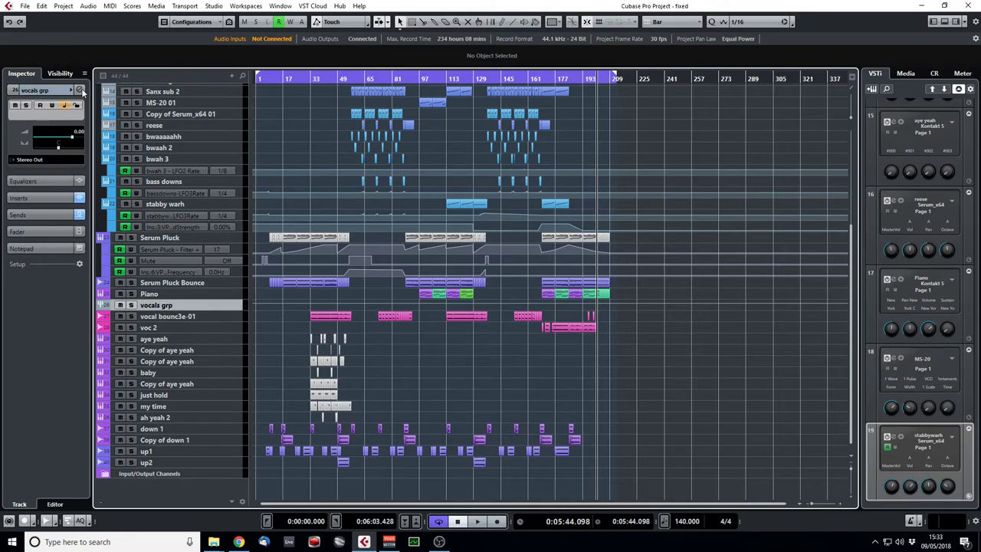
{"action": "left_click", "coordinate": [80, 90]}
{"action": "left_click_drag", "start_coordinate": [580, 204], "coordinate": [648, 94]}
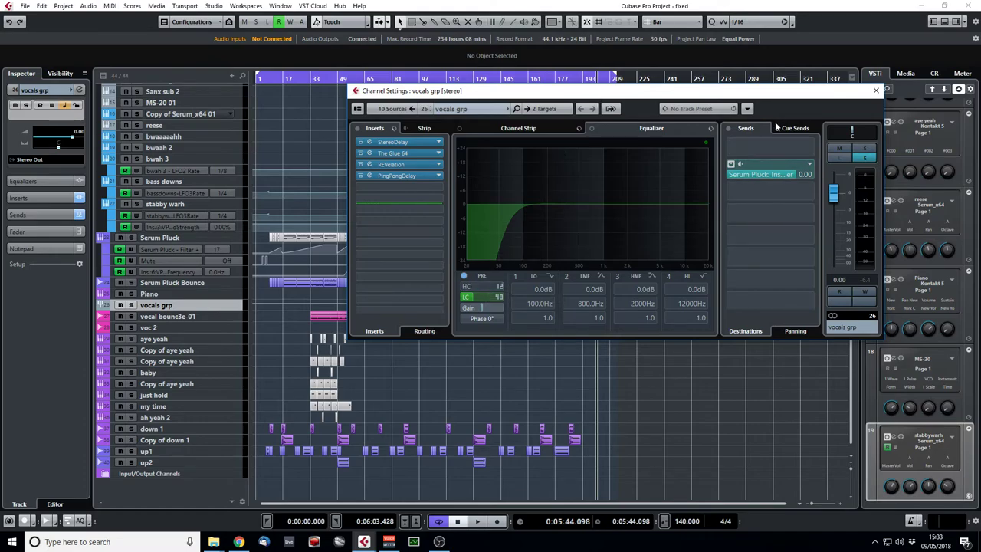
{"action": "left_click_drag", "start_coordinate": [786, 93], "coordinate": [775, 101]}
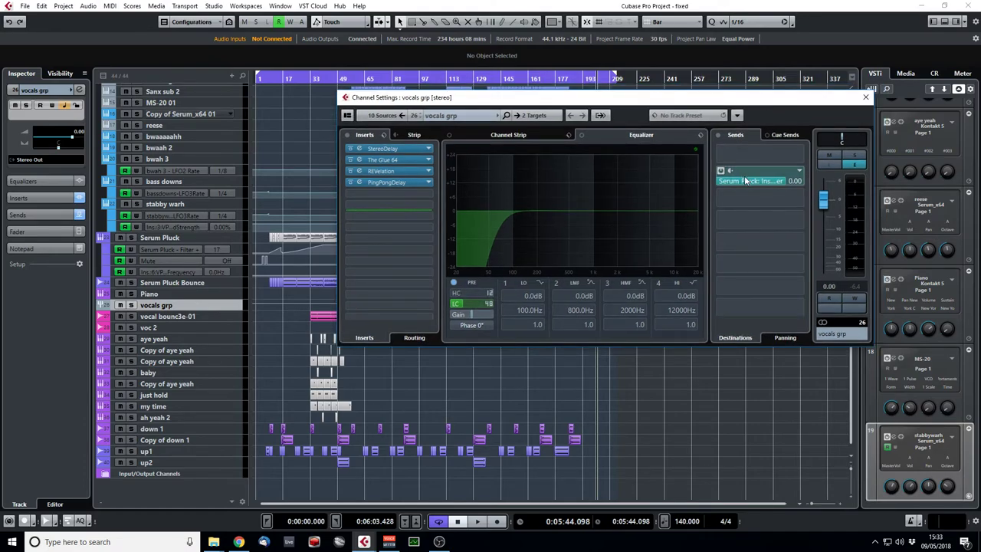
View the channel settings of the vocal bounc3e-01 track and close them
{"action": "left_click", "coordinate": [229, 315]}
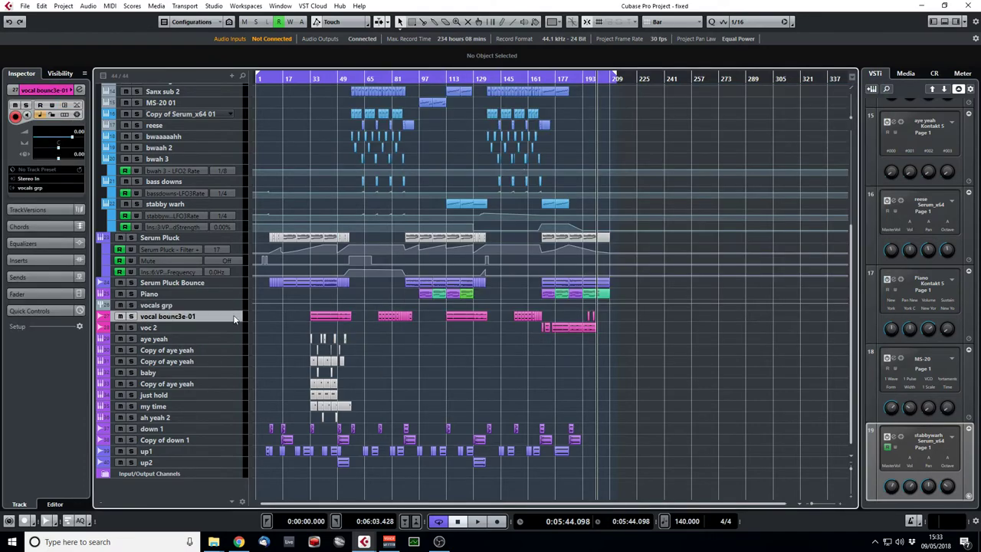
{"action": "left_click", "coordinate": [81, 91]}
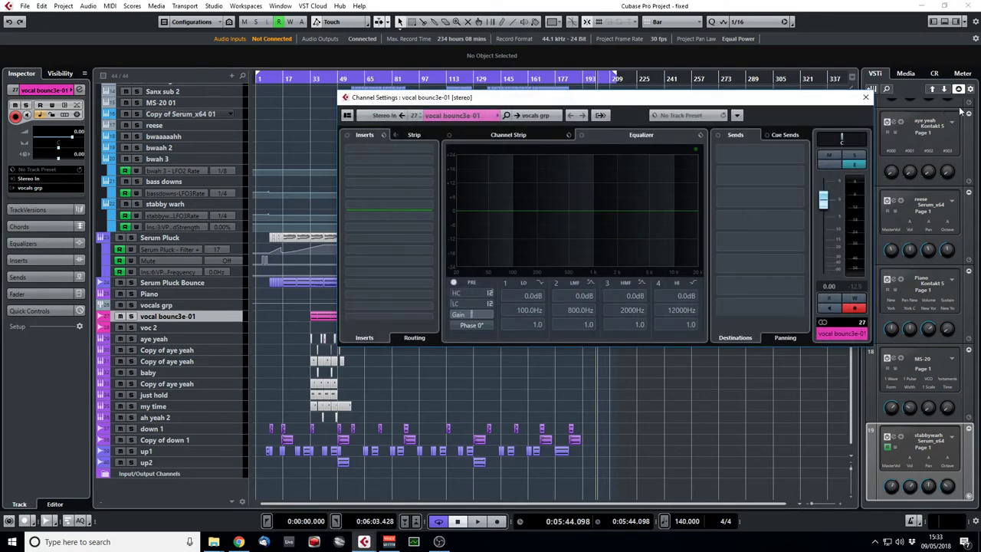
{"action": "left_click", "coordinate": [865, 98]}
Reopen the vocals grp channel settings, examine the StereoDelay insert's settings and close the plug-in
{"action": "left_click", "coordinate": [234, 307]}
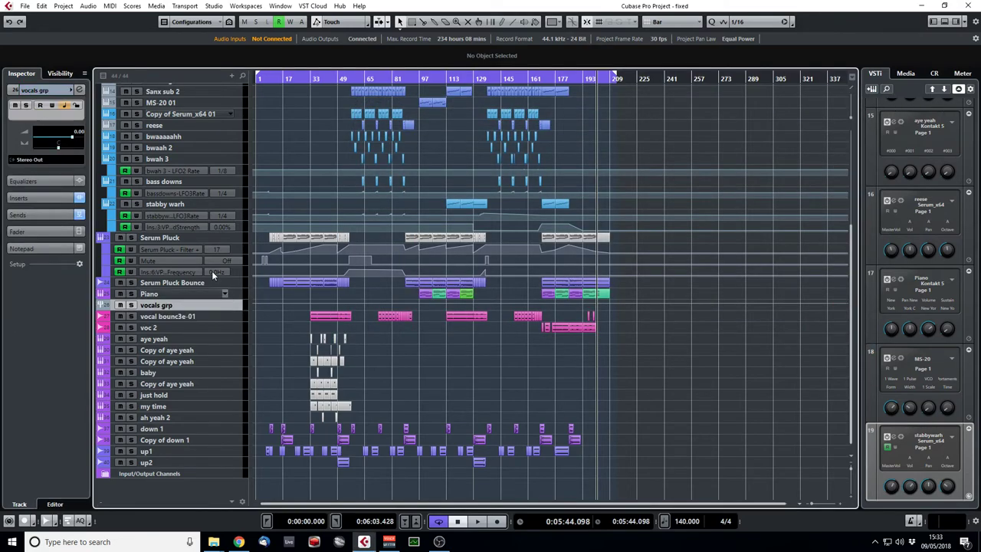
{"action": "left_click", "coordinate": [78, 90]}
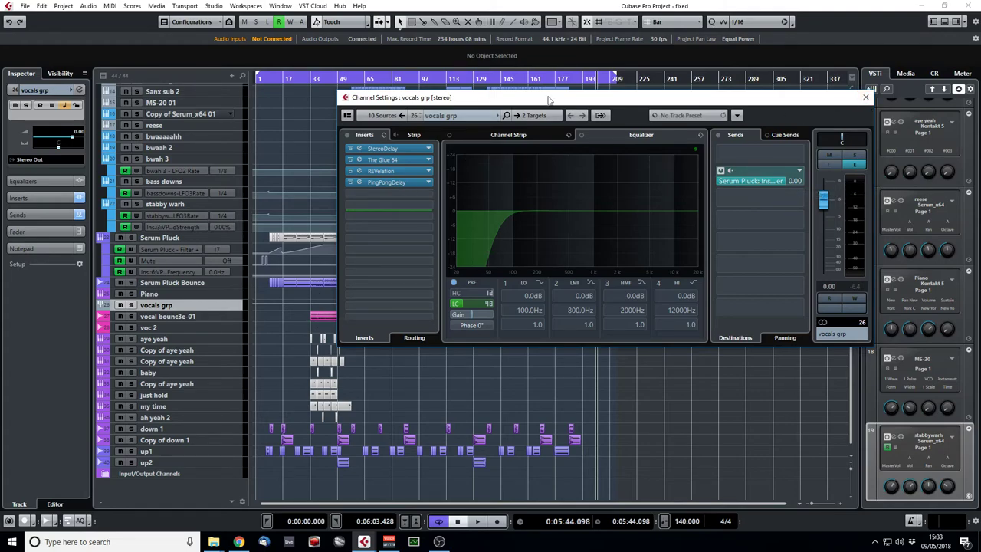
{"action": "left_click_drag", "start_coordinate": [556, 104], "coordinate": [518, 164]}
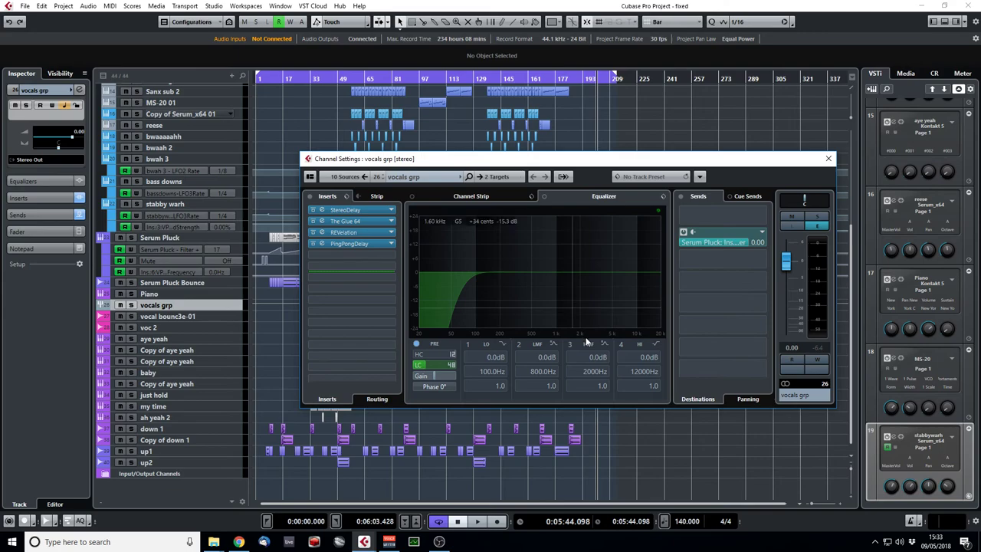
{"action": "left_click", "coordinate": [358, 210]}
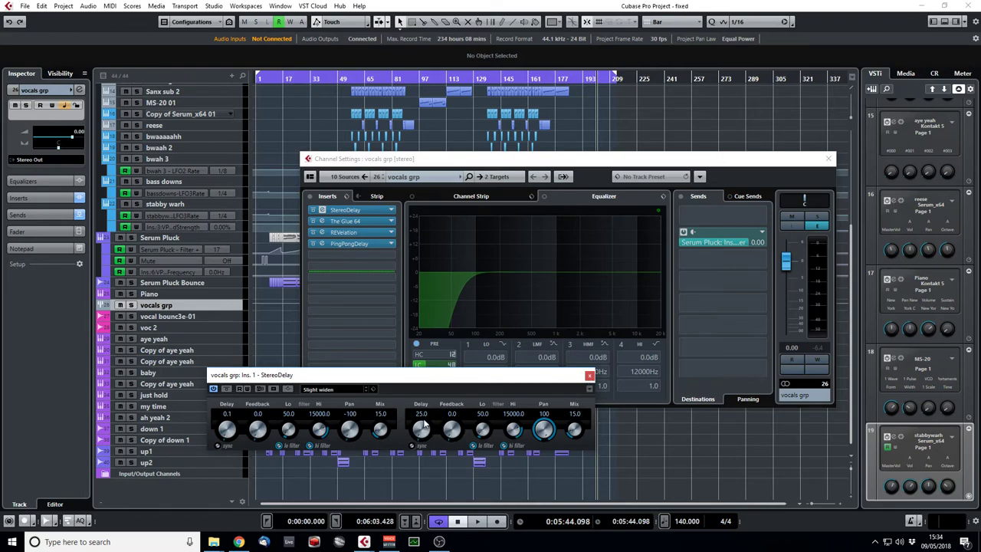
{"action": "left_click", "coordinate": [589, 376]}
Open The Glue compressor on vocals grp, solo the group and play the vocals from around bar 33
{"action": "left_click", "coordinate": [358, 221]}
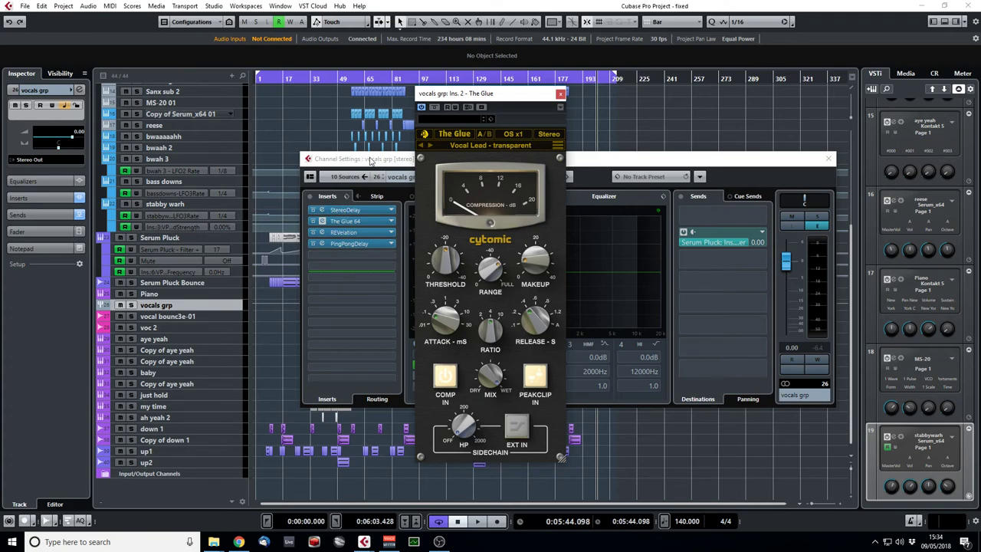
{"action": "left_click_drag", "start_coordinate": [370, 159], "coordinate": [482, 159]}
{"action": "left_click", "coordinate": [312, 89]}
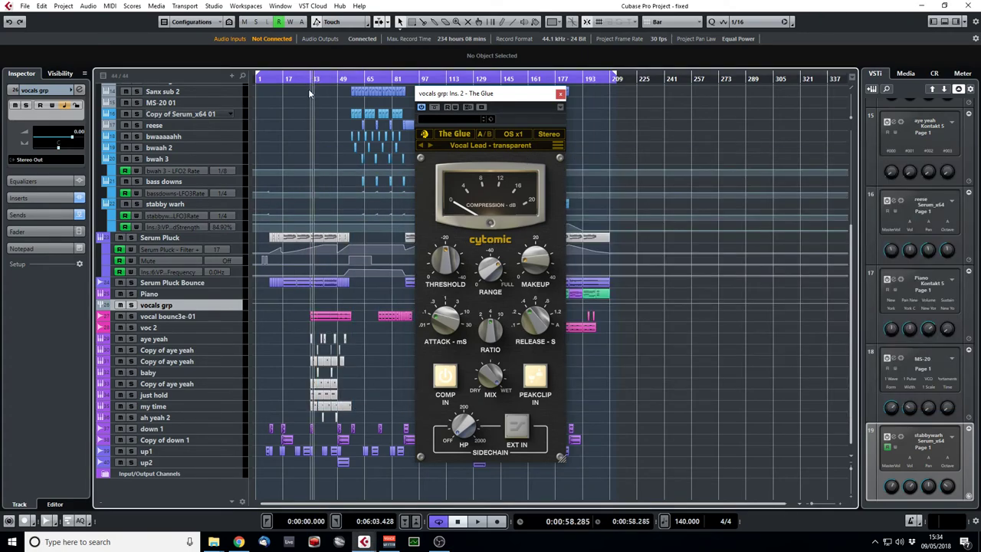
{"action": "left_click", "coordinate": [151, 306]}
{"action": "key", "text": "s"}
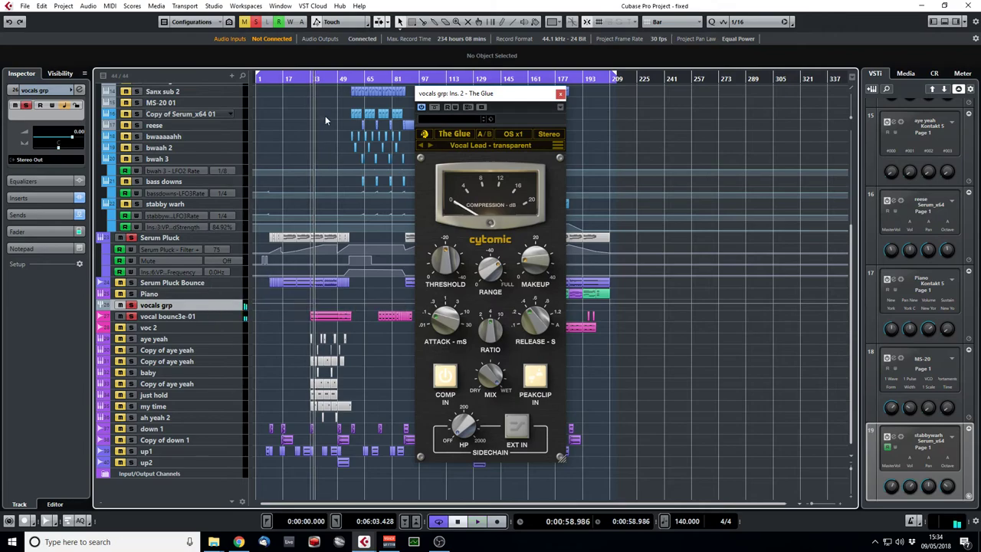
{"action": "key", "text": "space"}
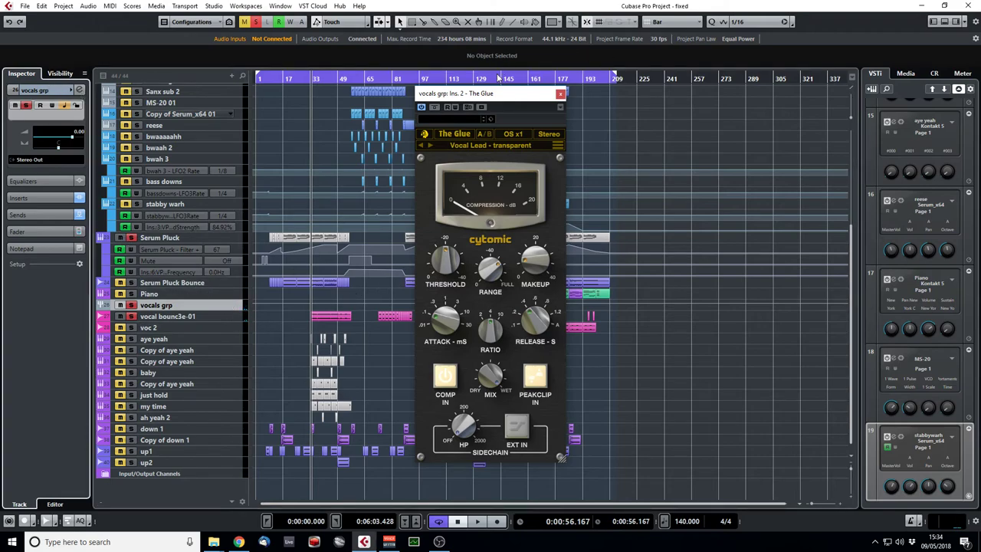
{"action": "left_click_drag", "start_coordinate": [505, 91], "coordinate": [744, 76]}
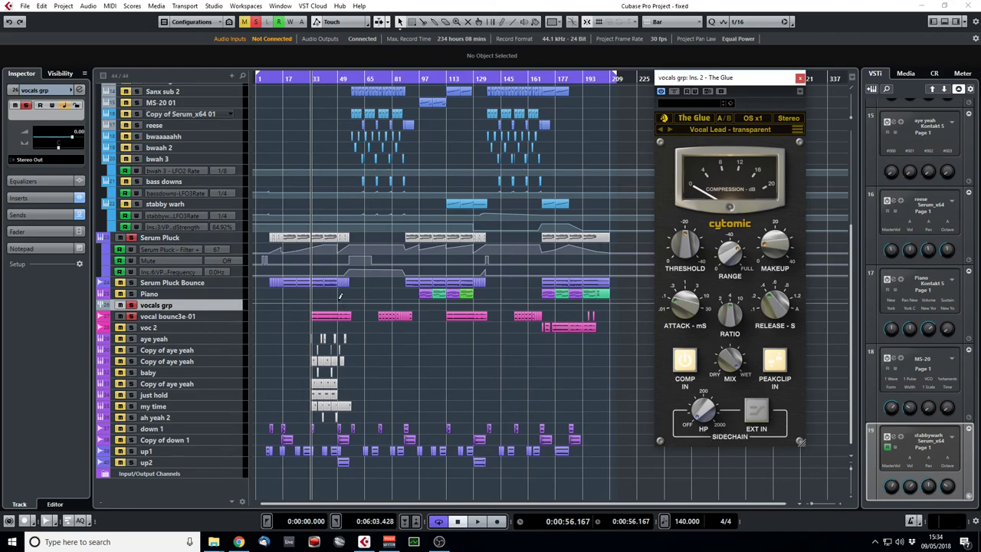
Close The Glue and examine the REVelation reverb insert in the vocals grp channel settings
{"action": "left_click", "coordinate": [80, 91]}
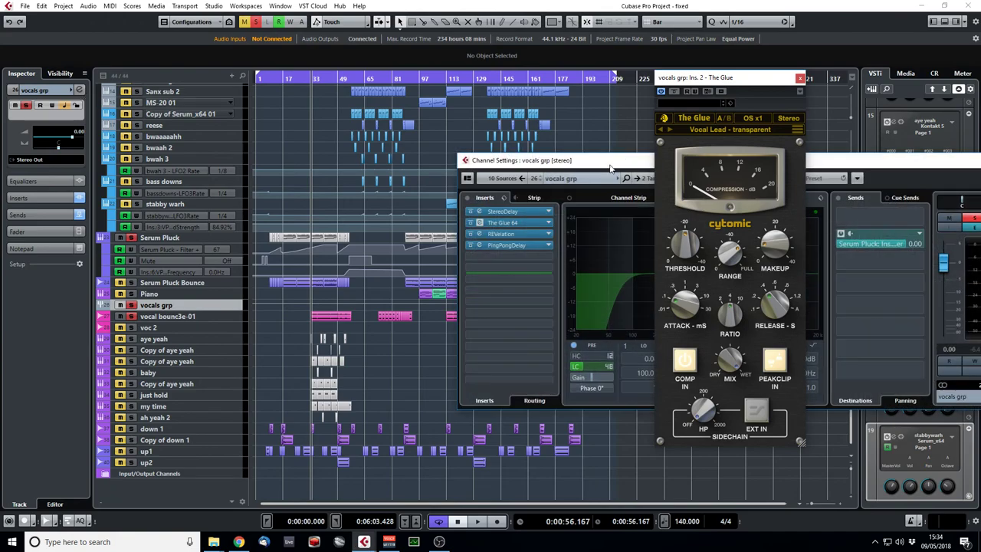
{"action": "left_click", "coordinate": [799, 77]}
{"action": "left_click", "coordinate": [524, 233]}
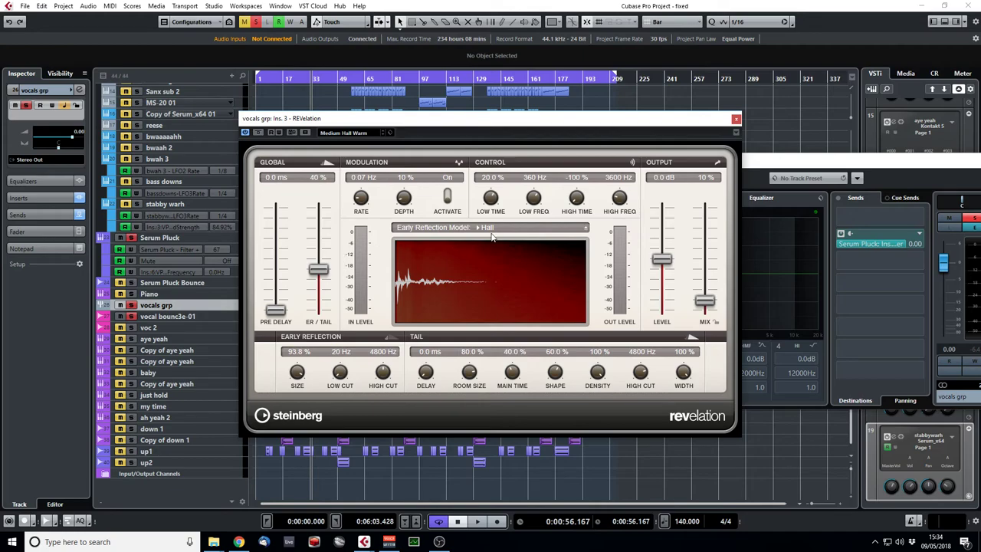
{"action": "left_click", "coordinate": [736, 120]}
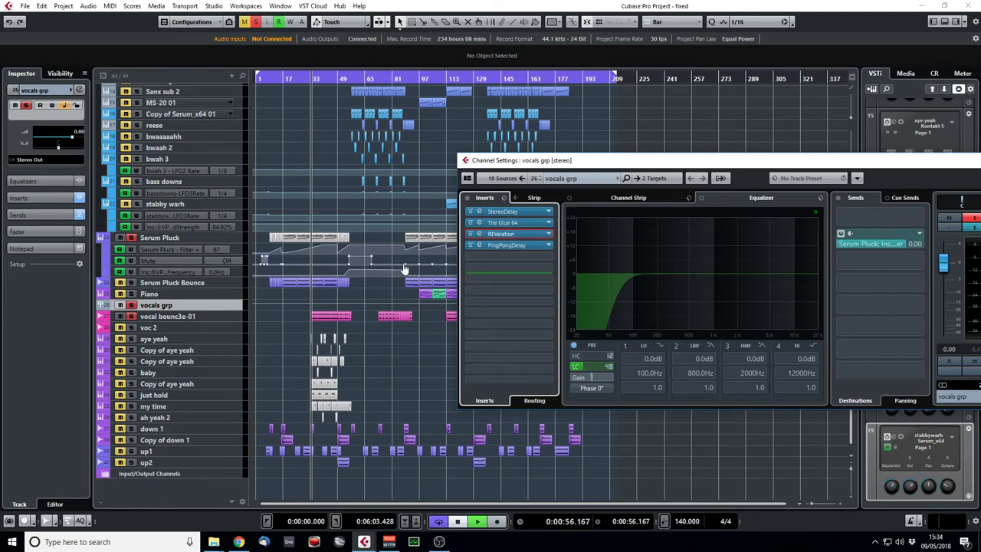
Examine the PingPongDelay insert on vocals grp and play the soloed vocals from just before bar 33
{"action": "key", "text": "space"}
{"action": "left_click", "coordinate": [516, 245]}
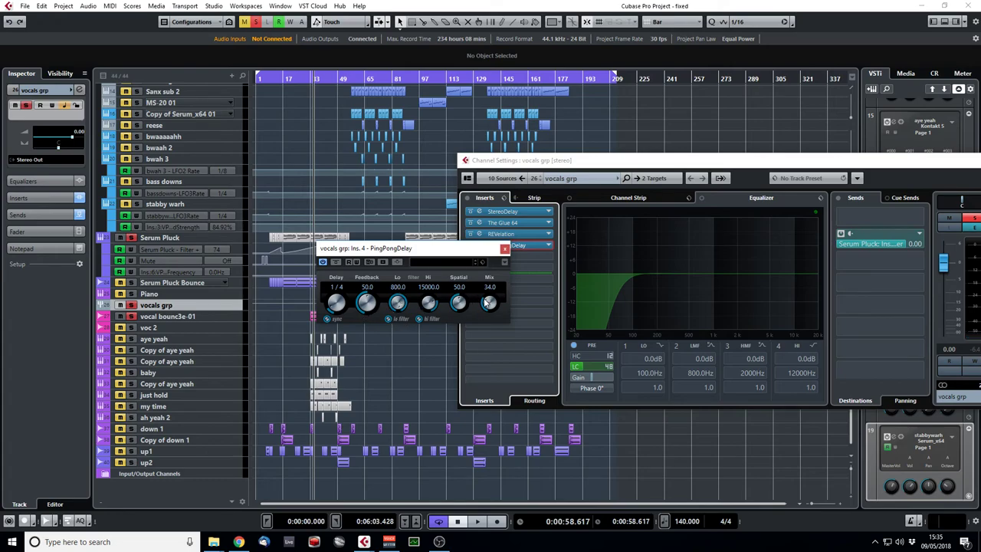
{"action": "left_click", "coordinate": [310, 79]}
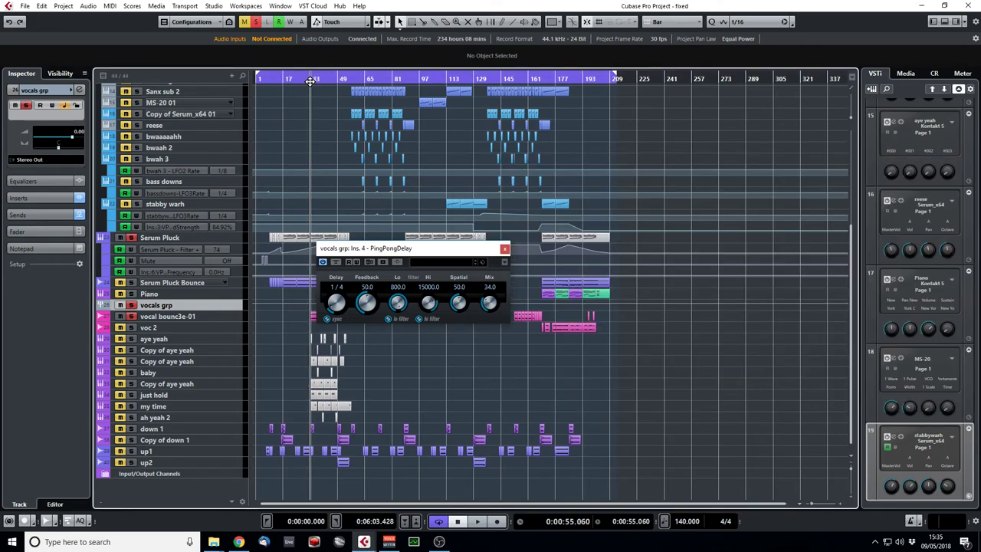
{"action": "key", "text": "space"}
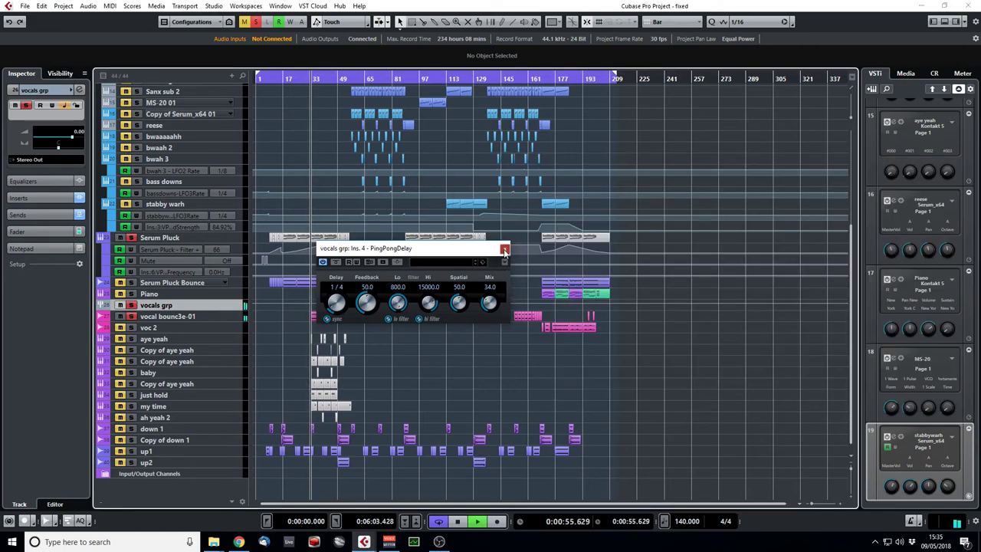
{"action": "left_click", "coordinate": [423, 347]}
{"action": "key", "text": "space"}
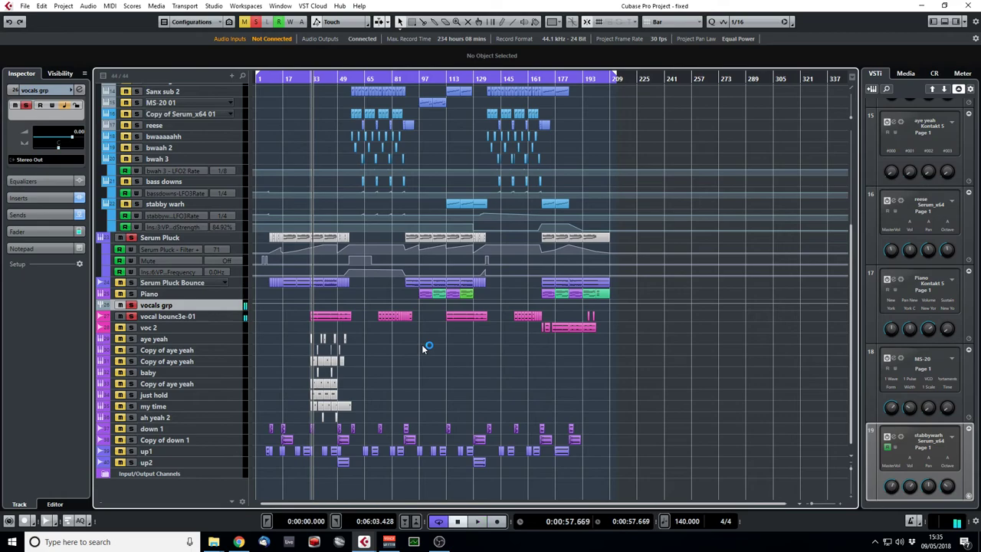
Clear the solo on vocals grp and Serum Pluck, then play the full mix from around bar 33
{"action": "left_click", "coordinate": [131, 305]}
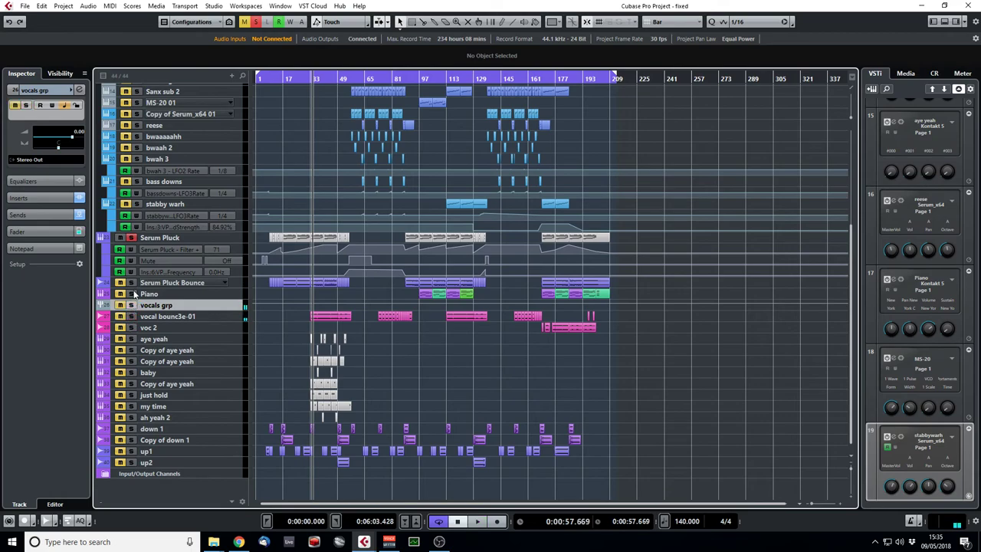
{"action": "left_click", "coordinate": [132, 239]}
{"action": "left_click_drag", "start_coordinate": [328, 79], "coordinate": [291, 80]}
{"action": "left_click", "coordinate": [316, 79]}
{"action": "key", "text": "space"}
Stop playback, return to the project start and show the whole arrangement in the project window
{"action": "left_click", "coordinate": [552, 352]}
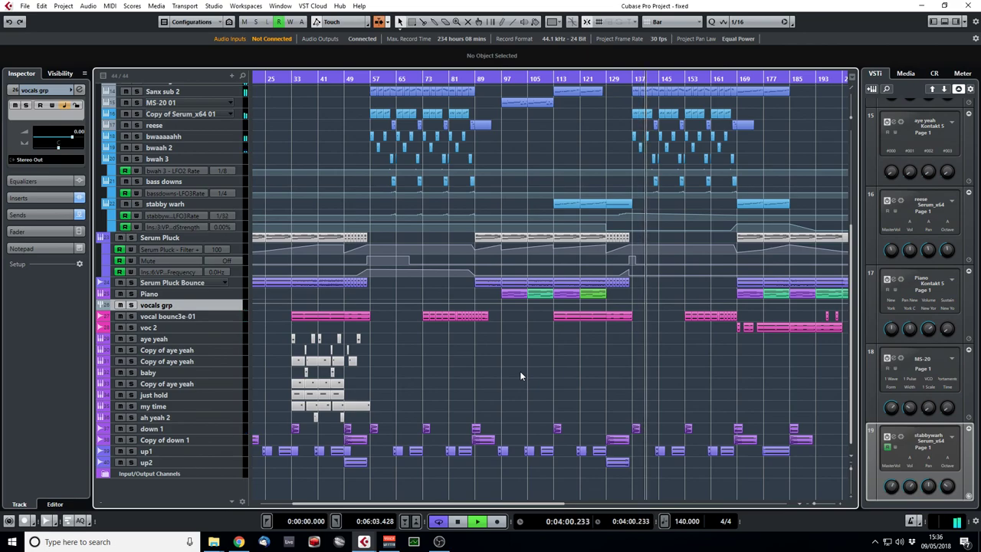
{"action": "key", "text": "space"}
{"action": "key", "text": "Home"}
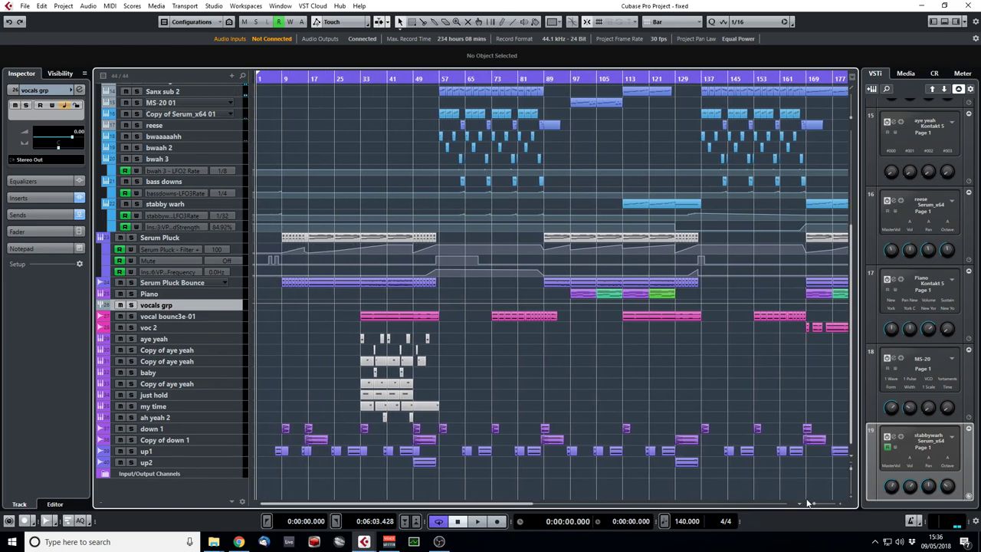
{"action": "left_click", "coordinate": [818, 506]}
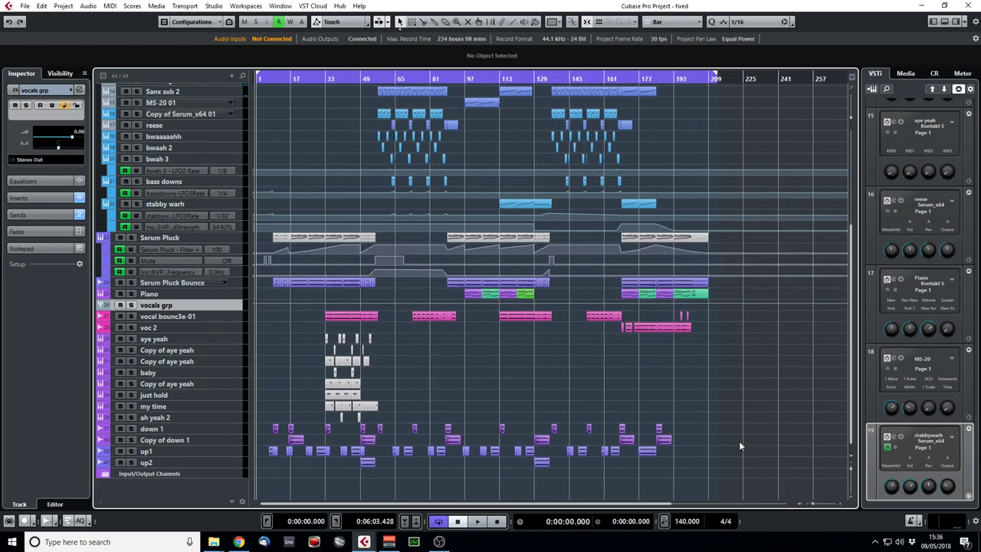